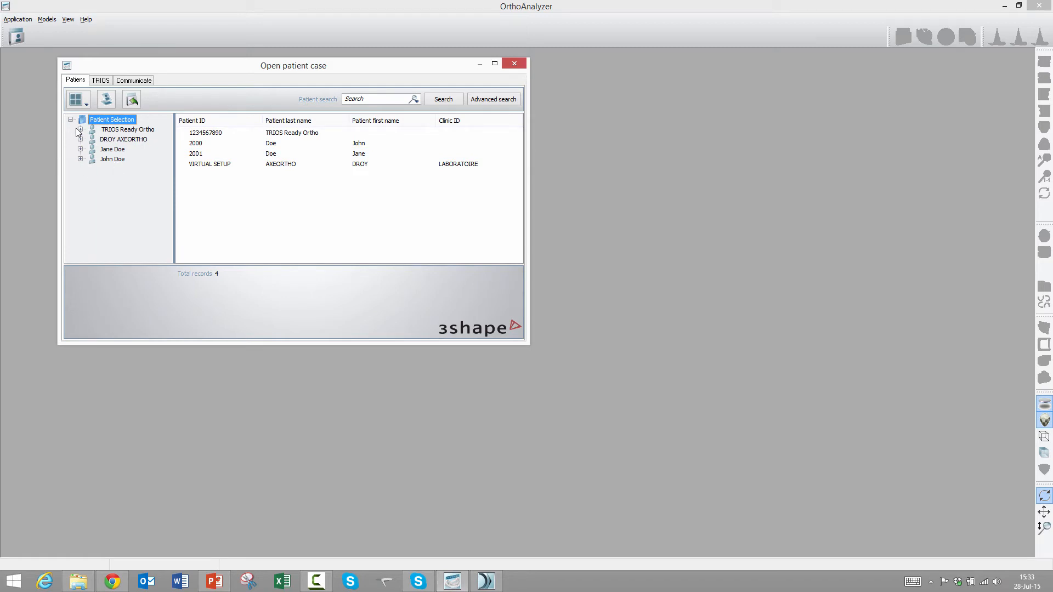
# Preview the Treatment Proposal model set of the TRIOS Ready Ortho case and open it.
pyautogui.click(80, 130)
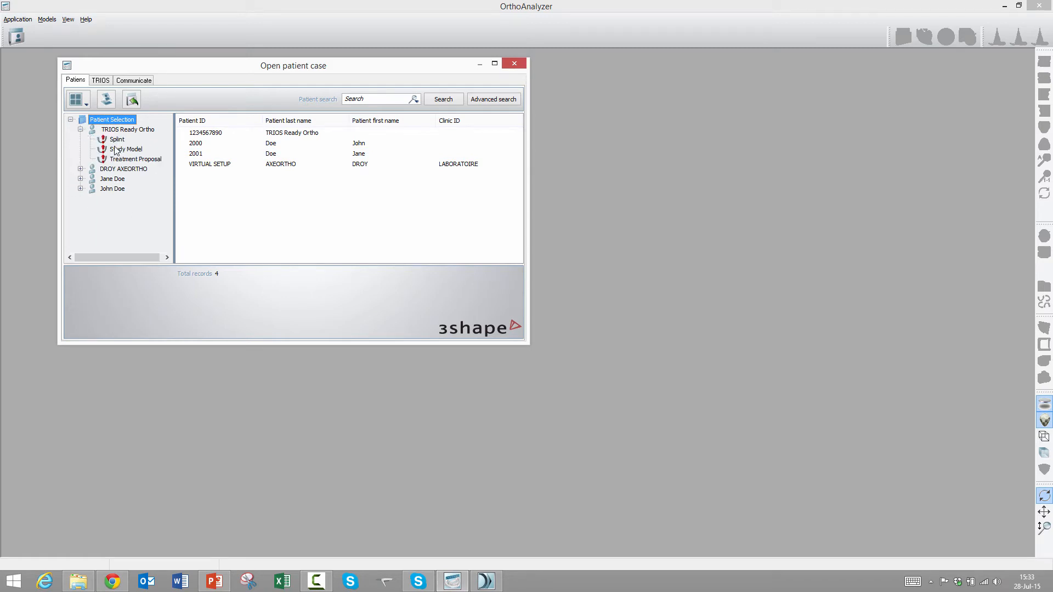
pyautogui.click(145, 161)
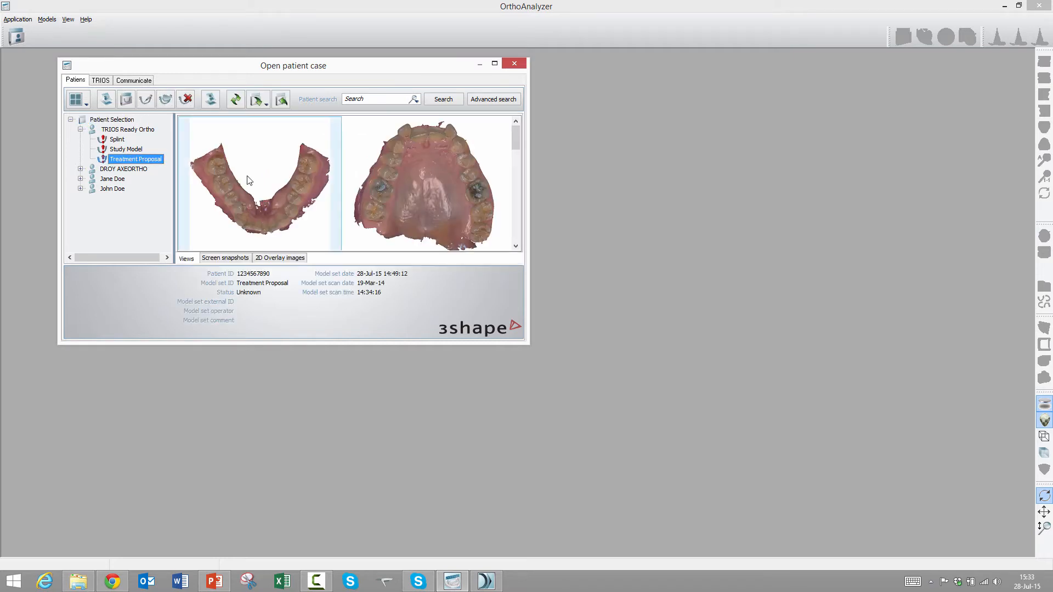
pyautogui.click(289, 190)
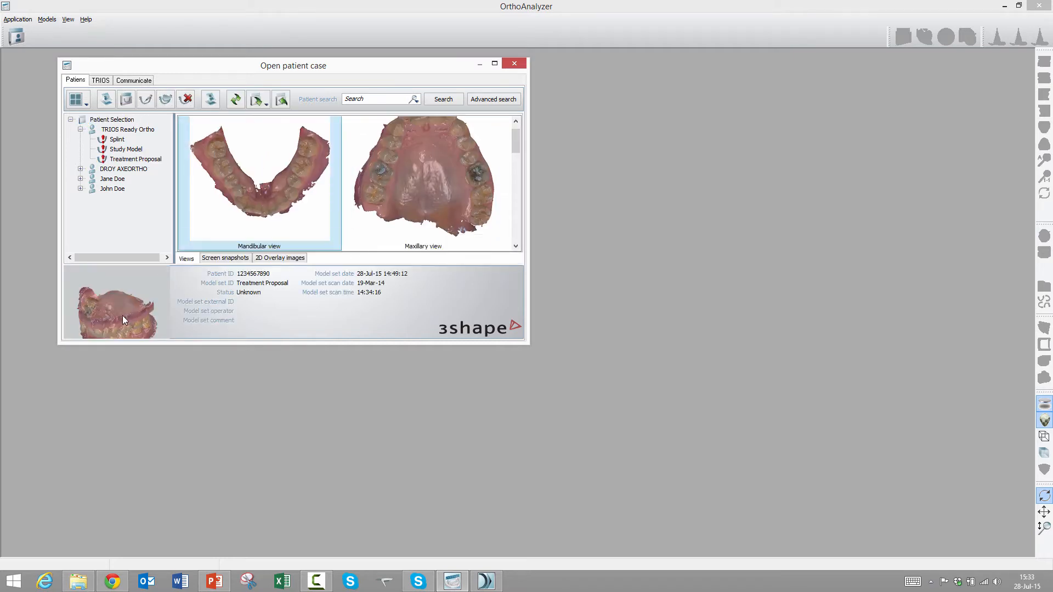
pyautogui.moveTo(123, 314); pyautogui.dragTo(133, 294, button='right')
pyautogui.scroll(3, 128, 311)
pyautogui.scroll(-4, 121, 309)
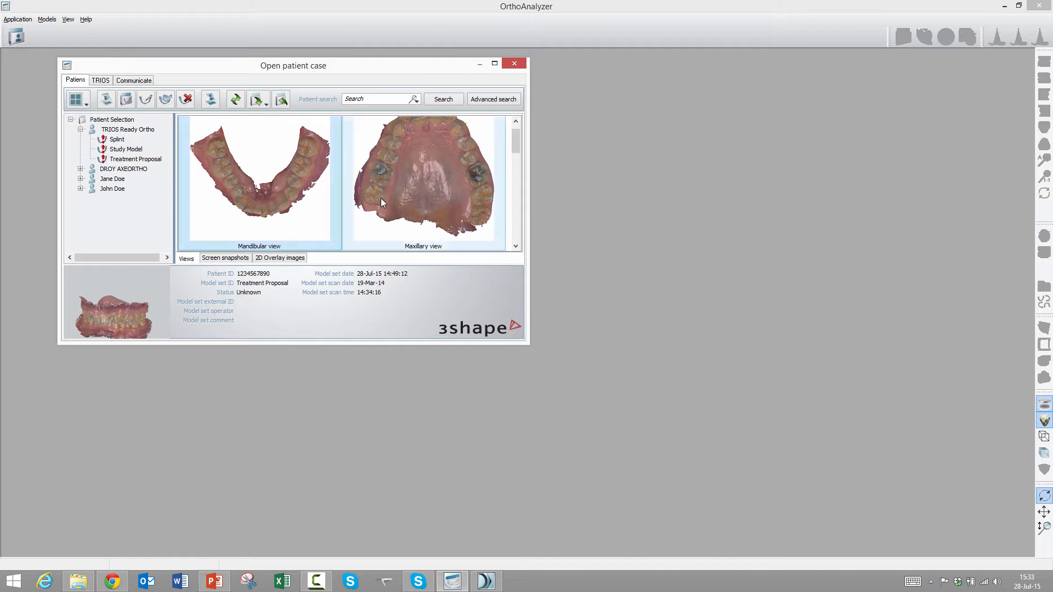
pyautogui.doubleClick(274, 197)
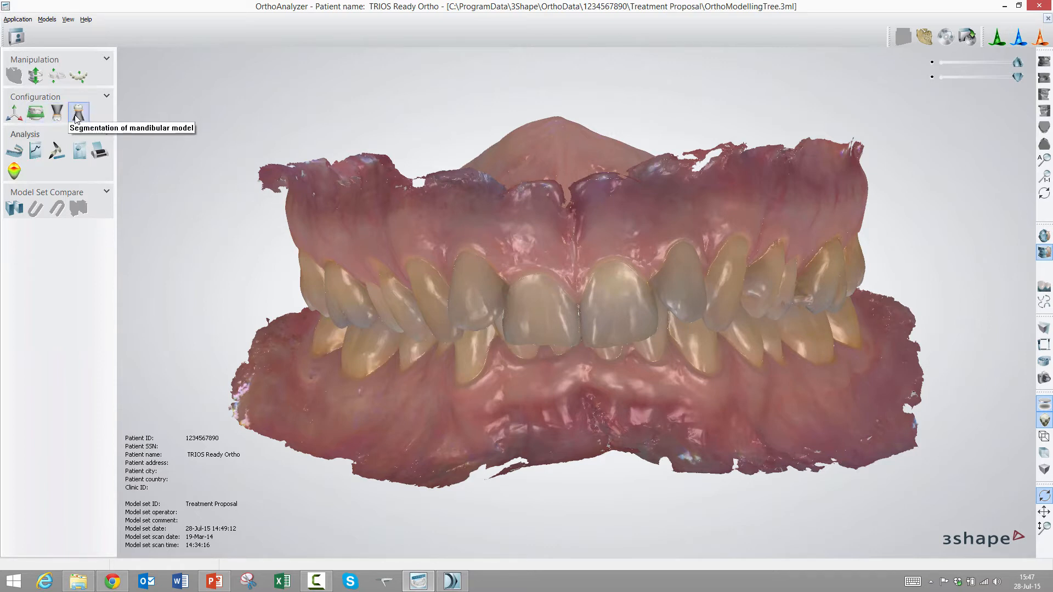
# Display the segmented teeth and view them with the gingiva temporarily hidden, restoring the gingiva display at the end.
pyautogui.click(1045, 286)
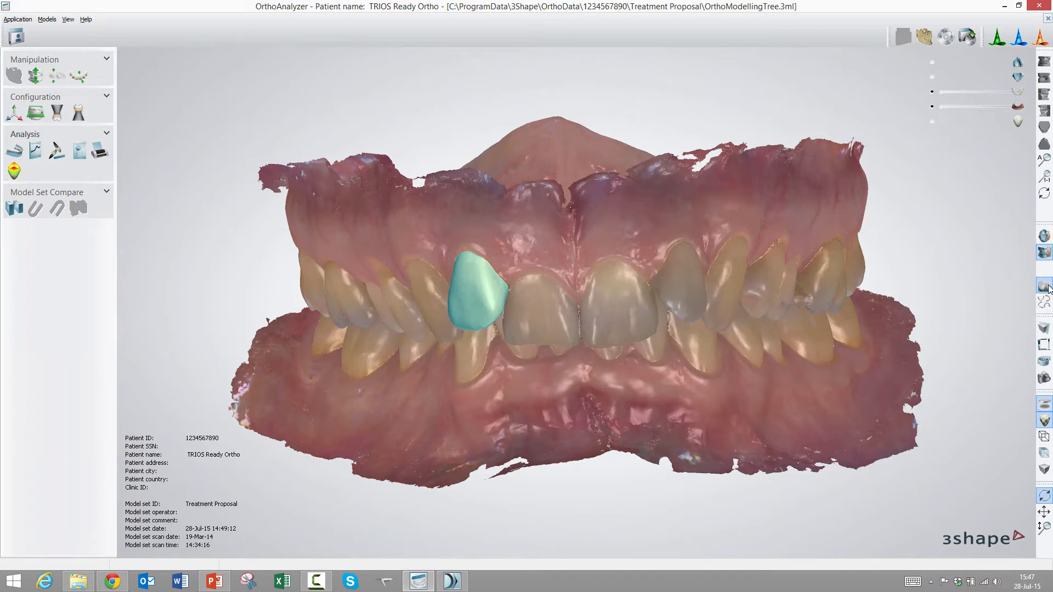
pyautogui.click(932, 106)
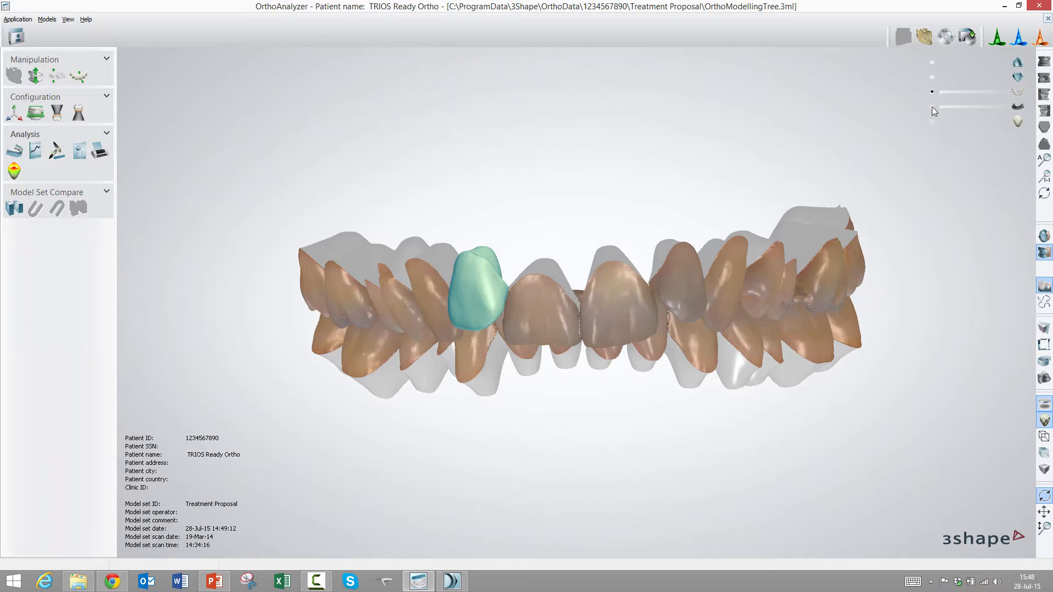
pyautogui.click(932, 106)
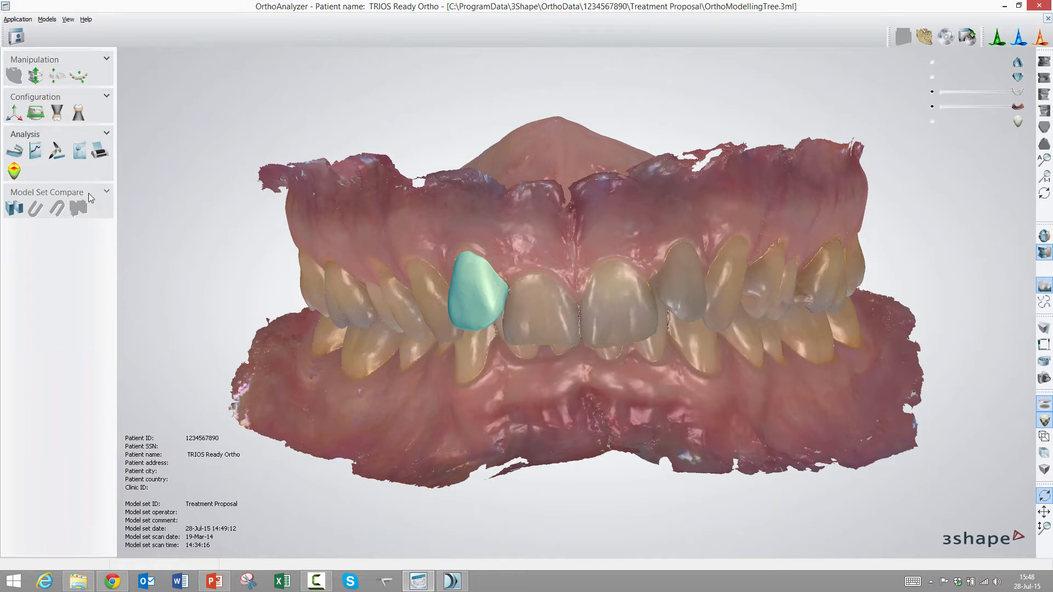
# Start the dental arch analysis and add a new ideal arches set with the suggested name.
pyautogui.click(15, 151)
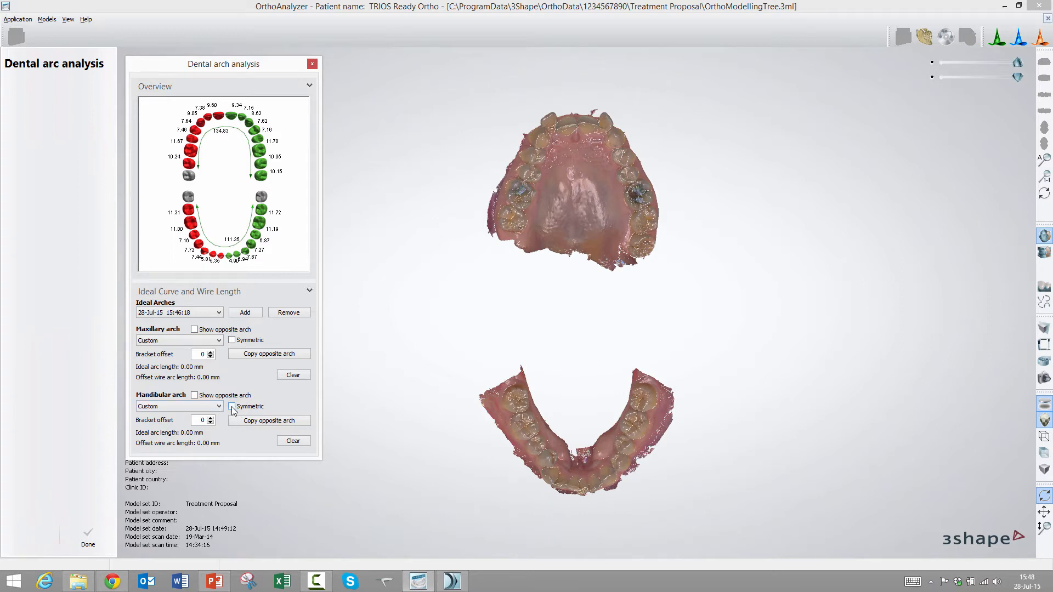
pyautogui.click(243, 313)
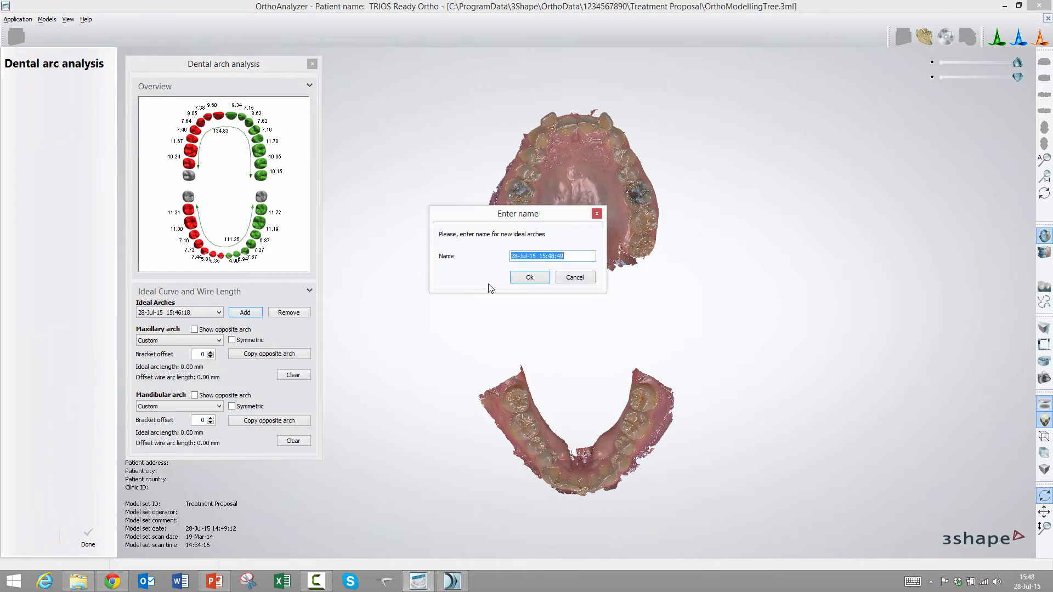
pyautogui.click(527, 276)
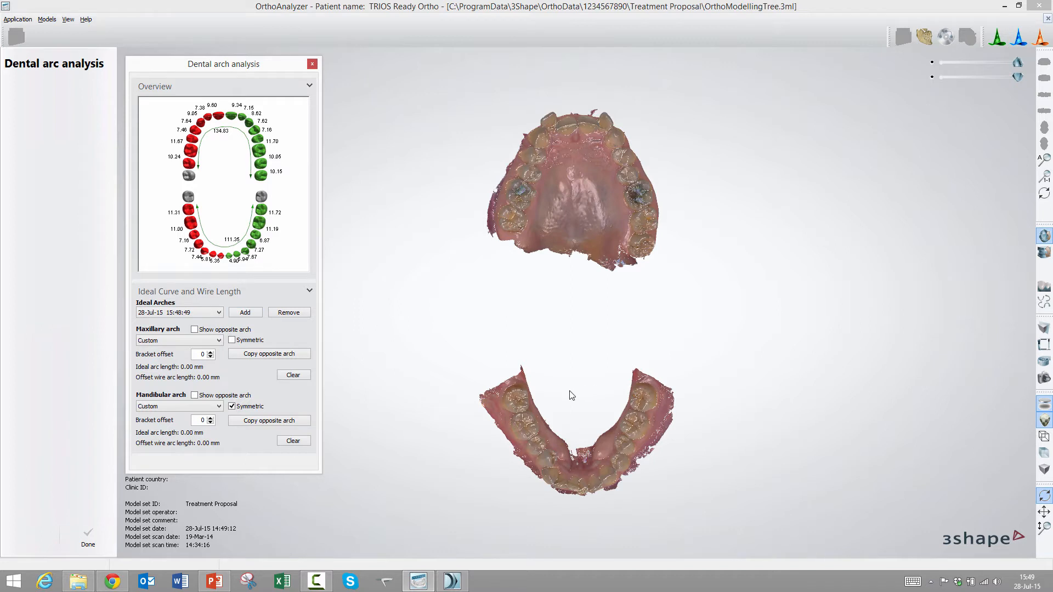
# Draw a symmetric custom ideal arch about 105 mm long through the mandibular teeth and smooth its curve at the premolars.
pyautogui.scroll(2, 572, 395)
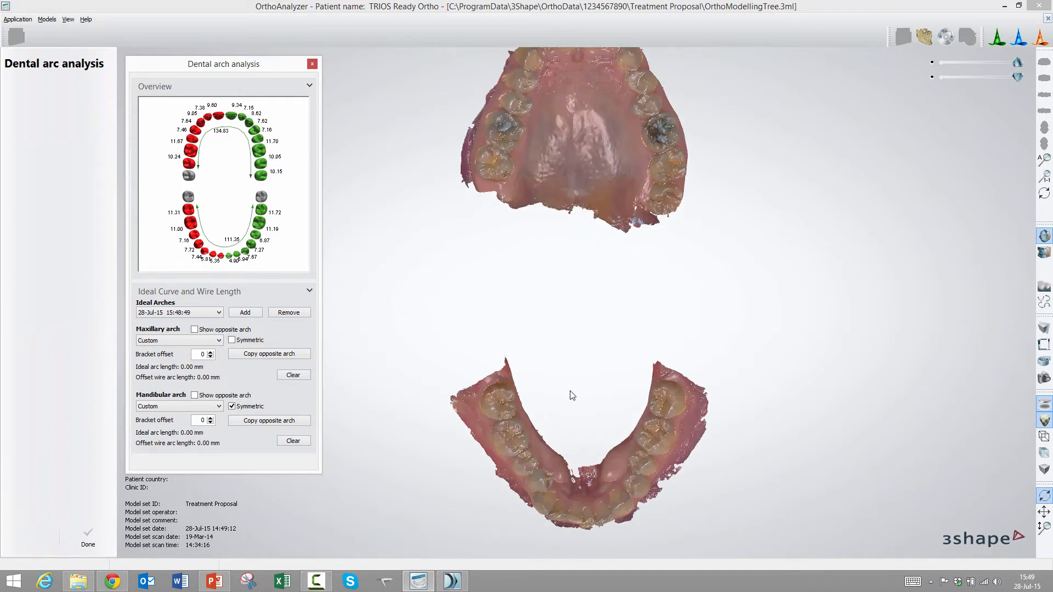
pyautogui.moveTo(569, 389); pyautogui.dragTo(550, 319, button='middle')
pyautogui.scroll(3, 550, 320)
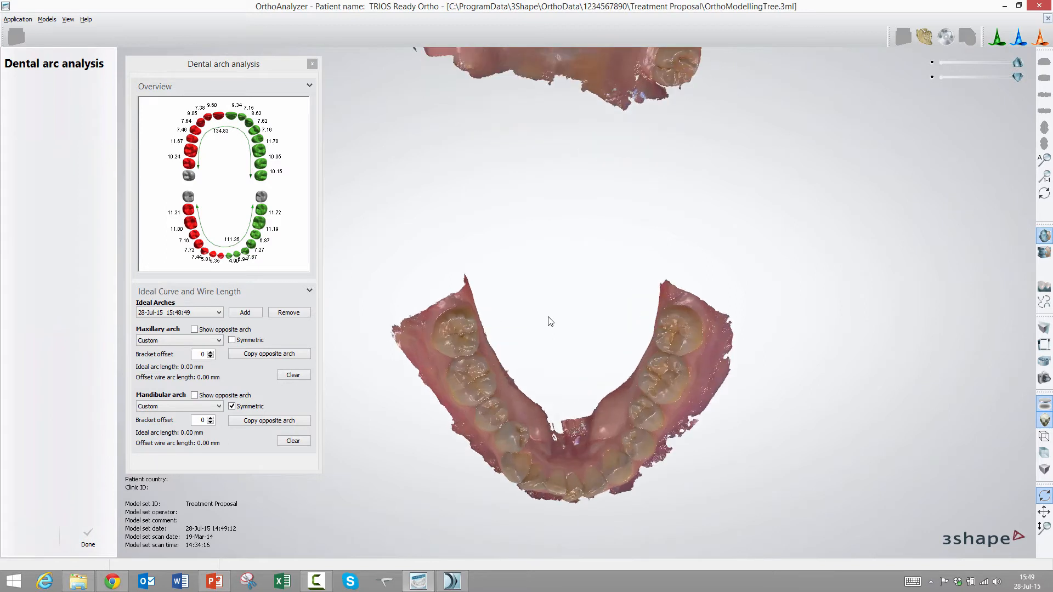
pyautogui.click(445, 329)
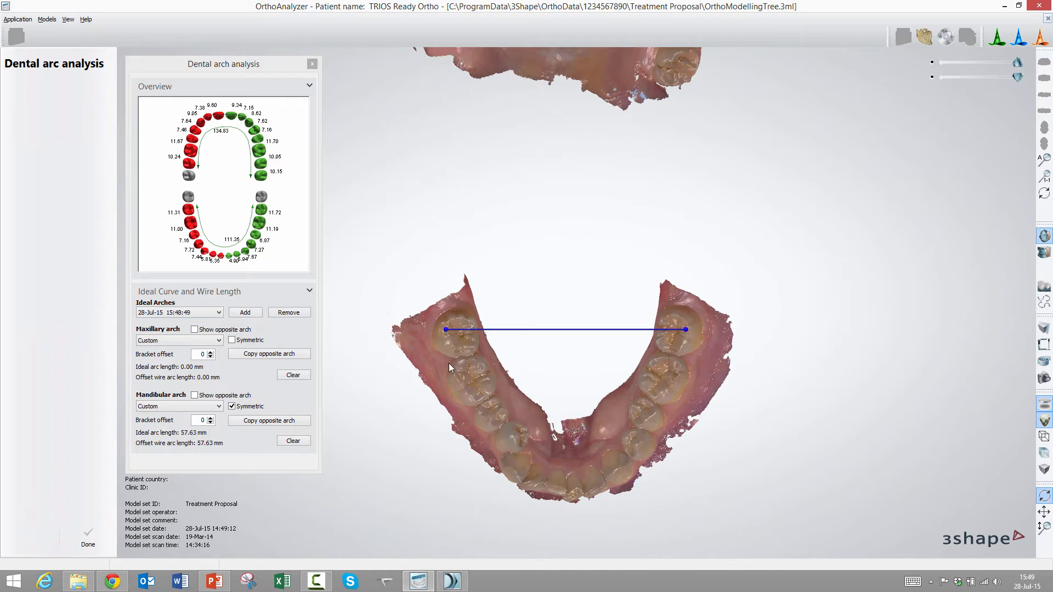
pyautogui.click(468, 391)
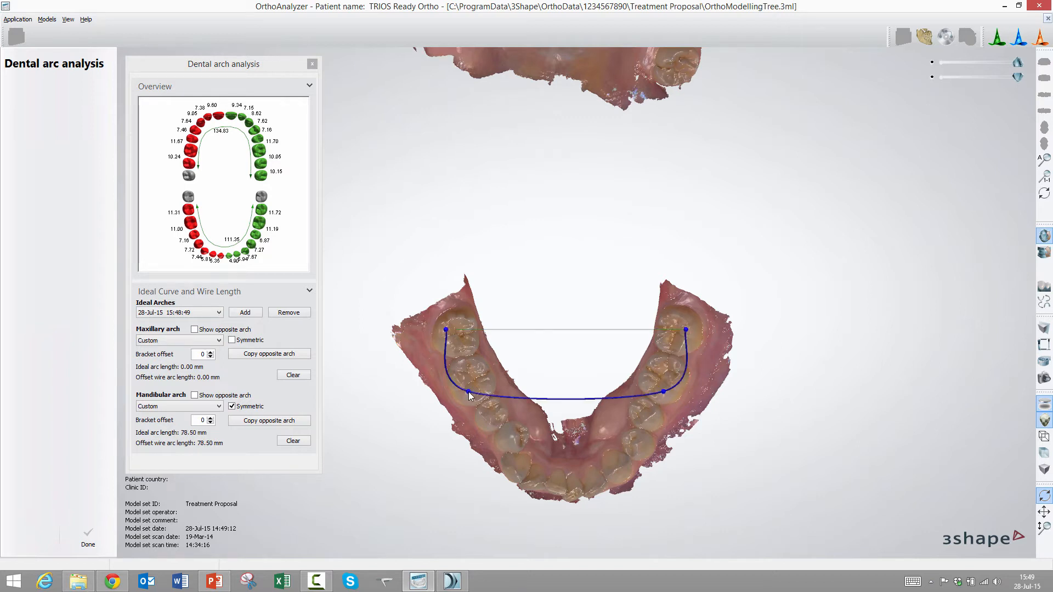
pyautogui.click(495, 438)
pyautogui.click(519, 481)
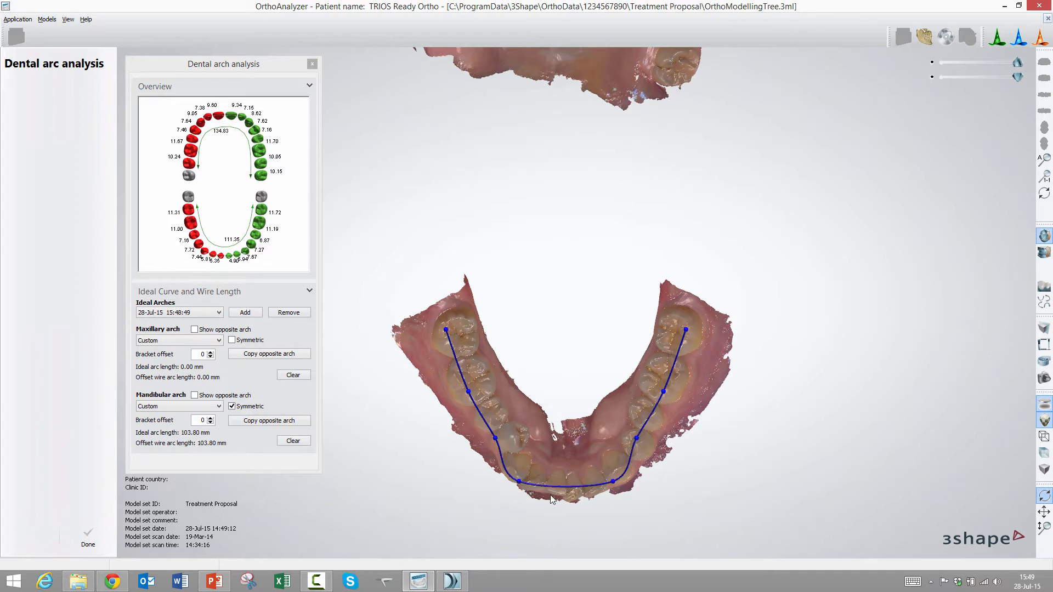
pyautogui.click(551, 493)
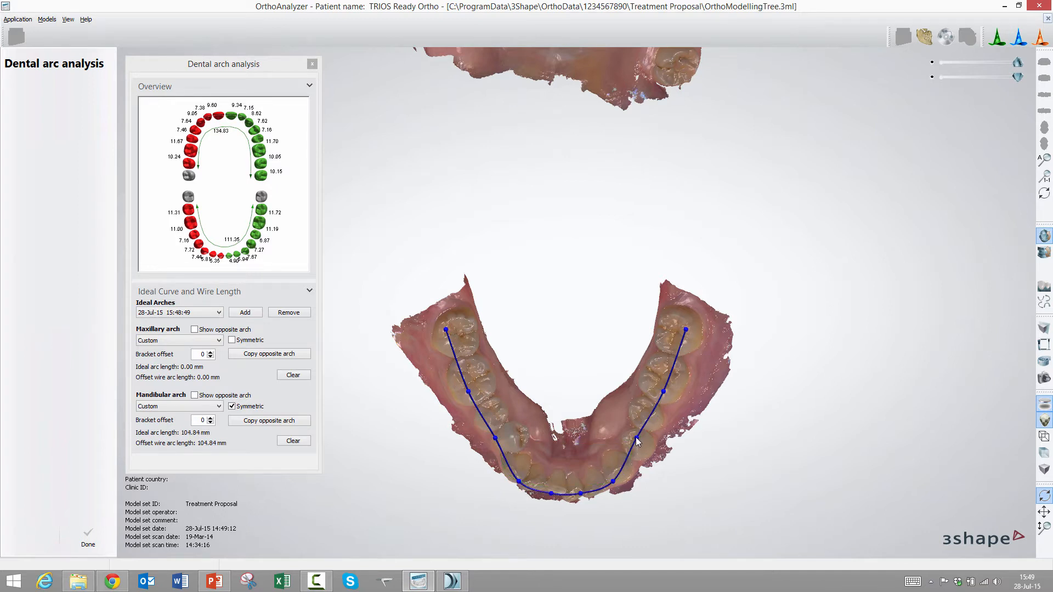
pyautogui.moveTo(636, 437); pyautogui.dragTo(642, 439)
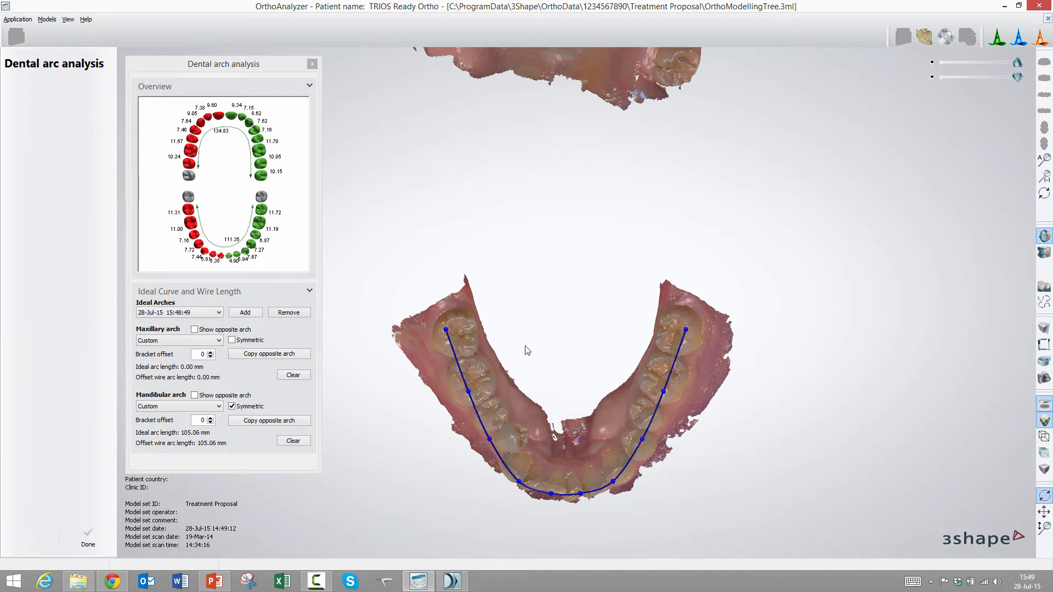
pyautogui.scroll(-1, 532, 340)
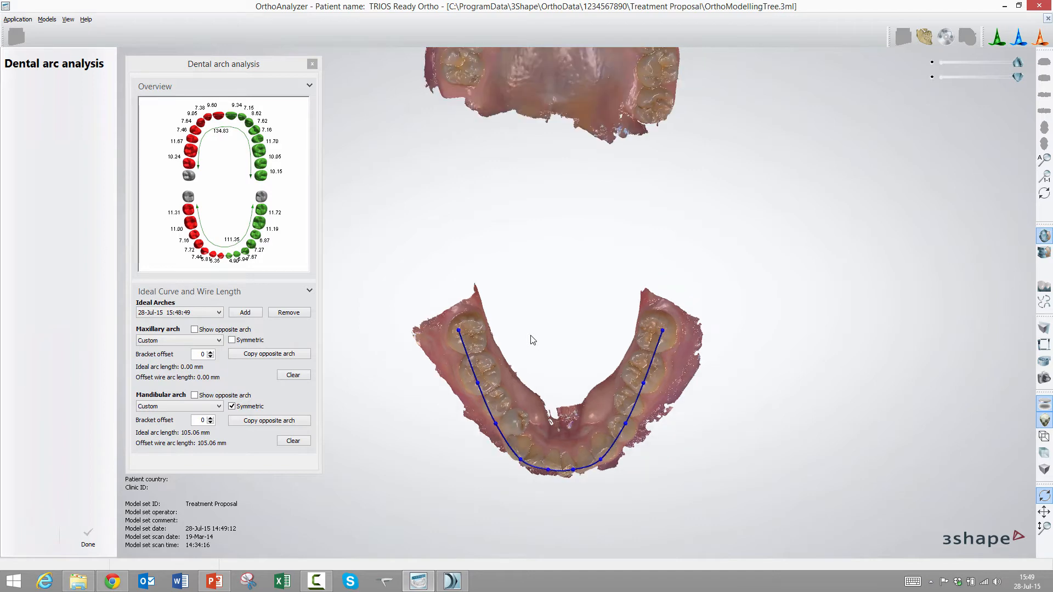
pyautogui.scroll(-1, 542, 327)
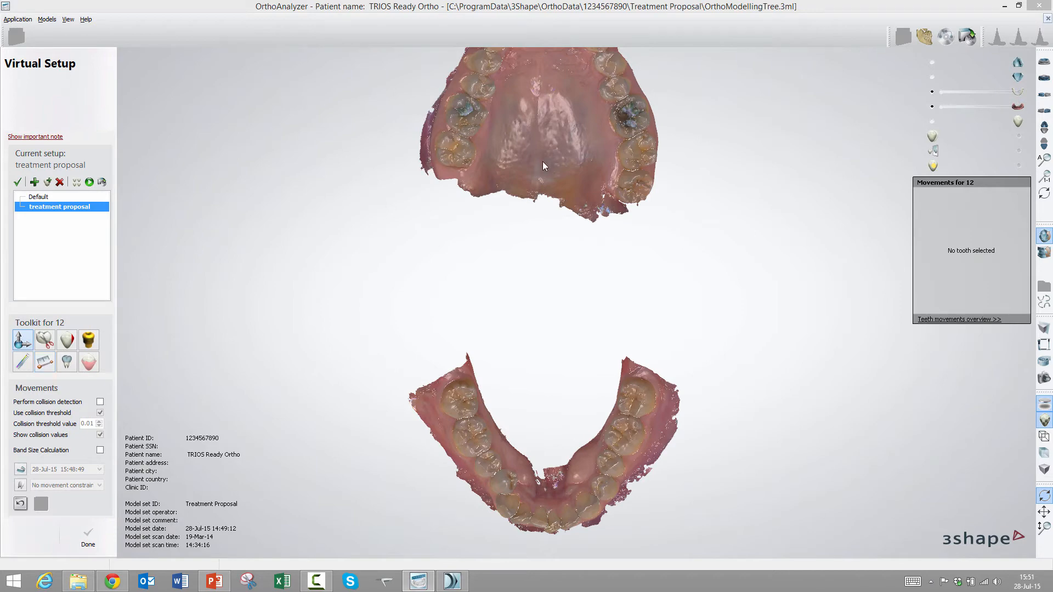
# Rotate upper tooth 13 by about 3.76 degrees in the treatment proposal setup.
pyautogui.scroll(1, 542, 161)
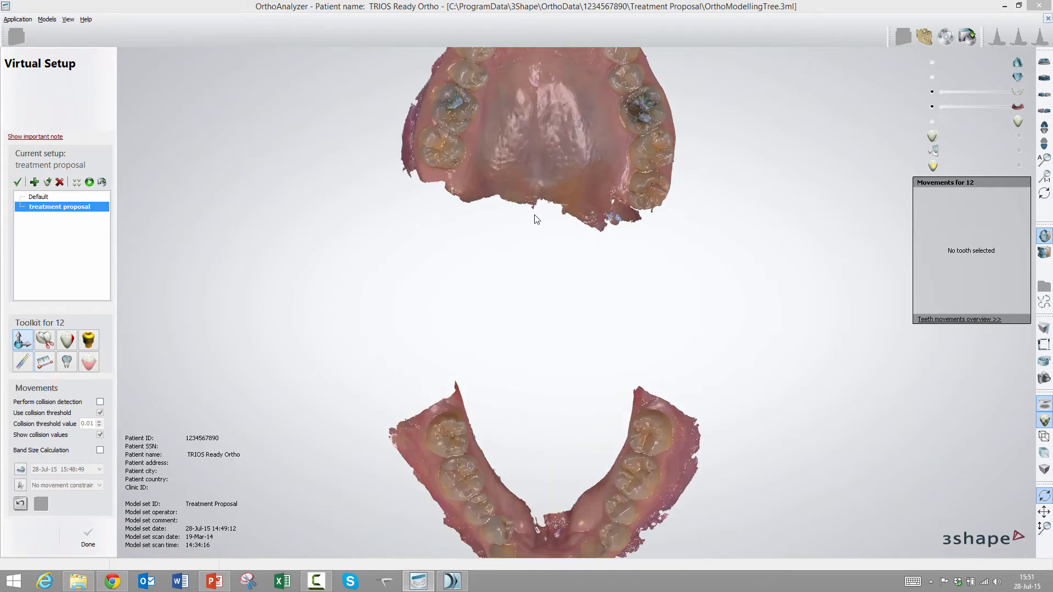
pyautogui.scroll(-1, 536, 239)
pyautogui.click(536, 239)
pyautogui.moveTo(548, 175); pyautogui.dragTo(515, 285, button='middle')
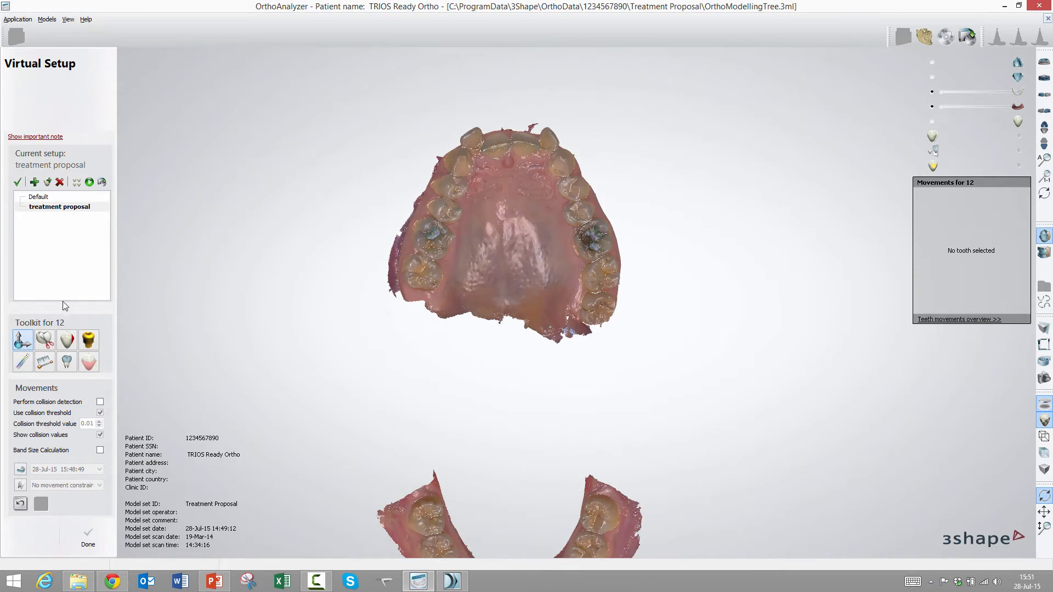
pyautogui.scroll(1, 63, 305)
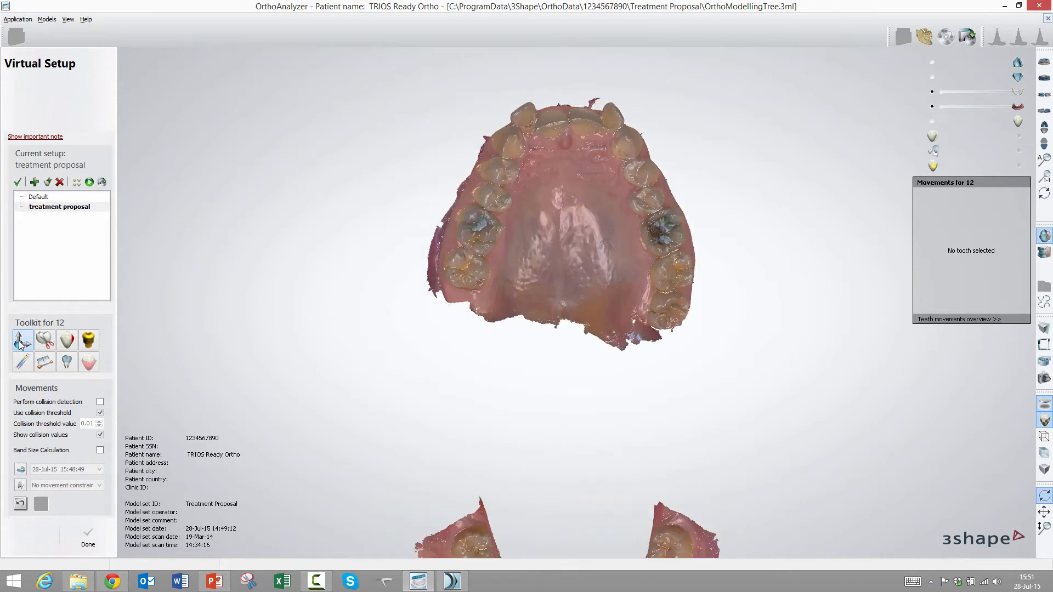
pyautogui.click(512, 141)
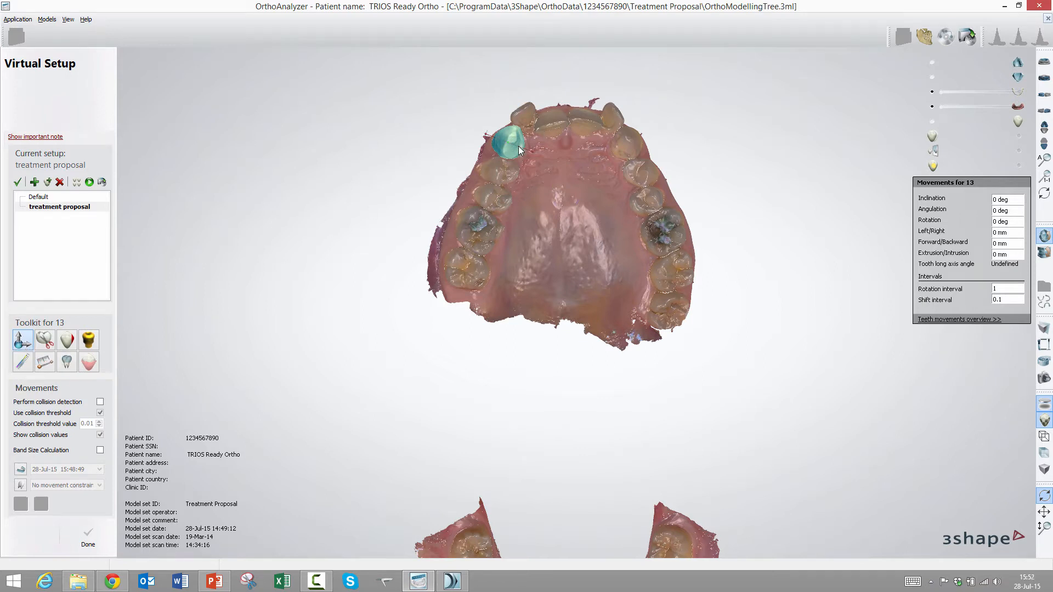
pyautogui.scroll(5, 518, 145)
pyautogui.moveTo(431, 117)
pyautogui.mouseDown()
pyautogui.moveTo(446, 104)
pyautogui.moveTo(440, 116)
pyautogui.mouseUp()
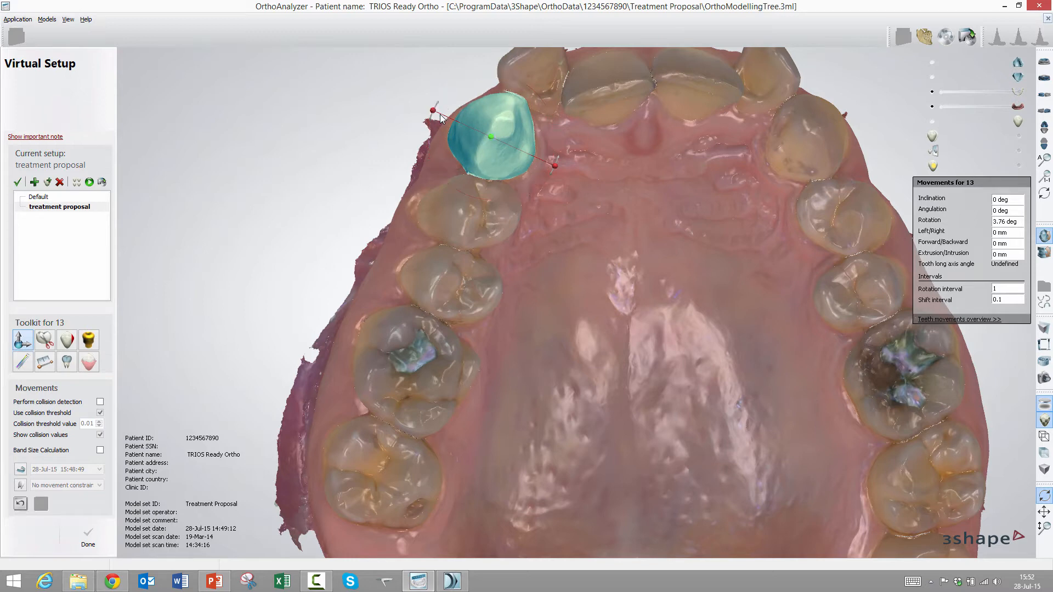
# Refine tooth 13 to about 3.54 degrees rotation, 0.06 mm left/right, -0.14 mm forward/backward and -0.01 mm extrusion/intrusion.
pyautogui.click(478, 216)
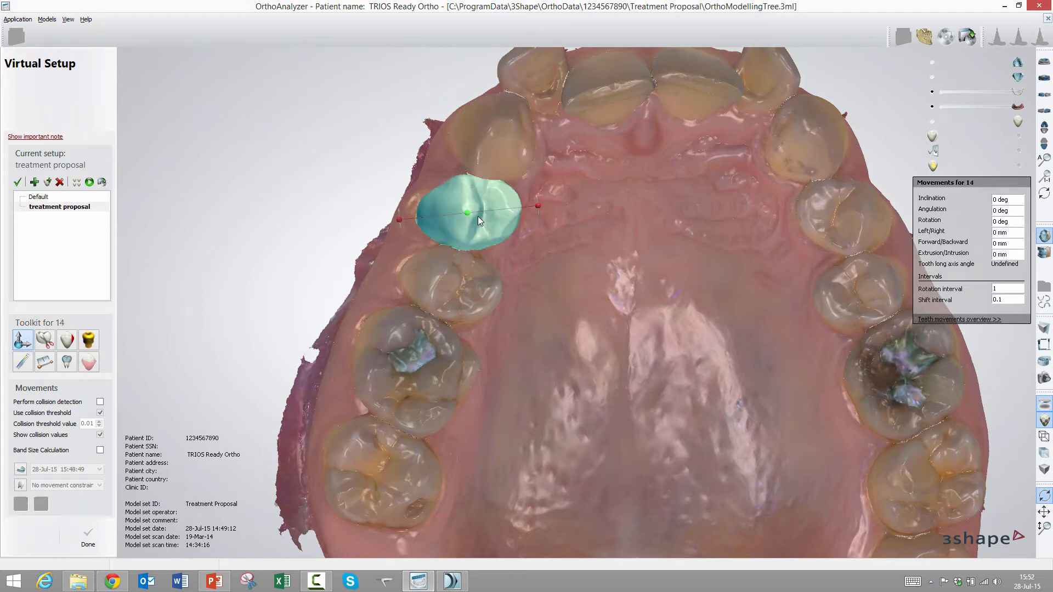
pyautogui.click(503, 141)
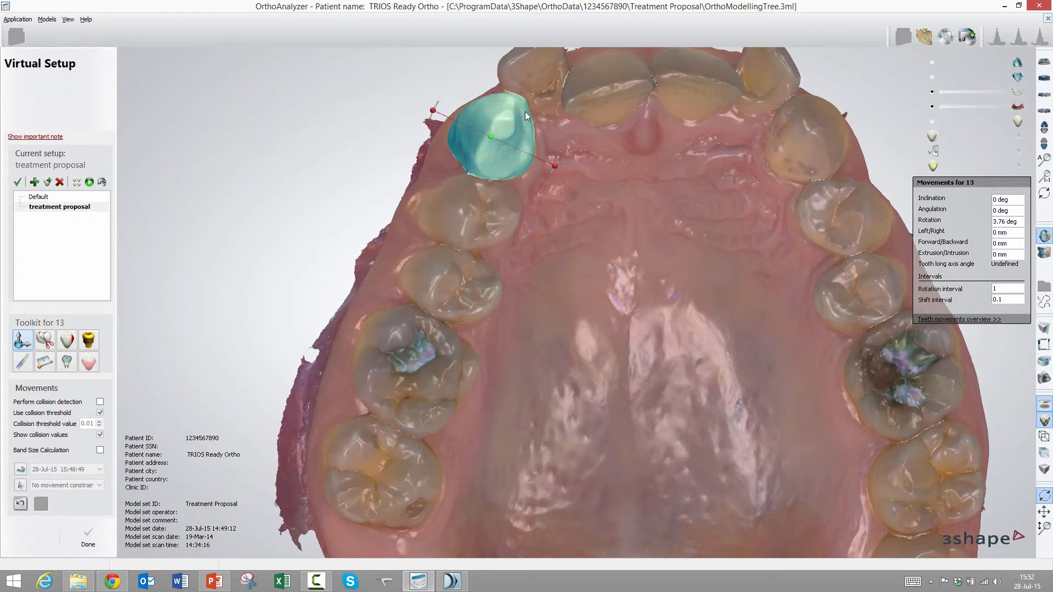
pyautogui.moveTo(555, 166)
pyautogui.mouseDown()
pyautogui.moveTo(557, 156)
pyautogui.moveTo(554, 167)
pyautogui.mouseUp()
pyautogui.moveTo(494, 154)
pyautogui.mouseDown()
pyautogui.moveTo(506, 153)
pyautogui.moveTo(496, 155)
pyautogui.mouseUp()
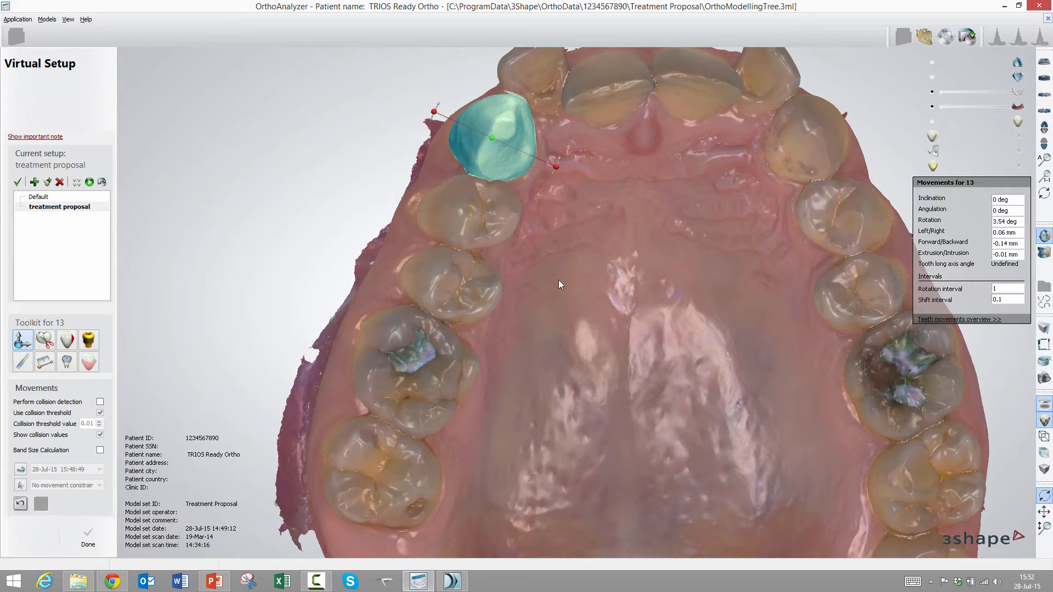
# Rotate tooth 14 by about 10.85 degrees and tooth 15 by about -7.47 degrees.
pyautogui.click(491, 219)
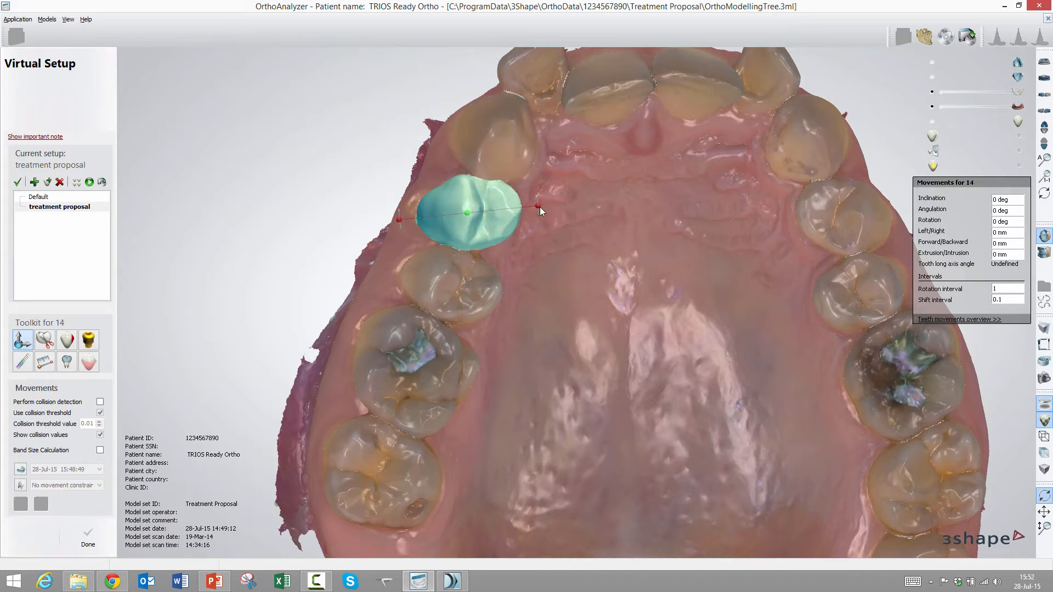
pyautogui.moveTo(538, 206); pyautogui.dragTo(535, 219)
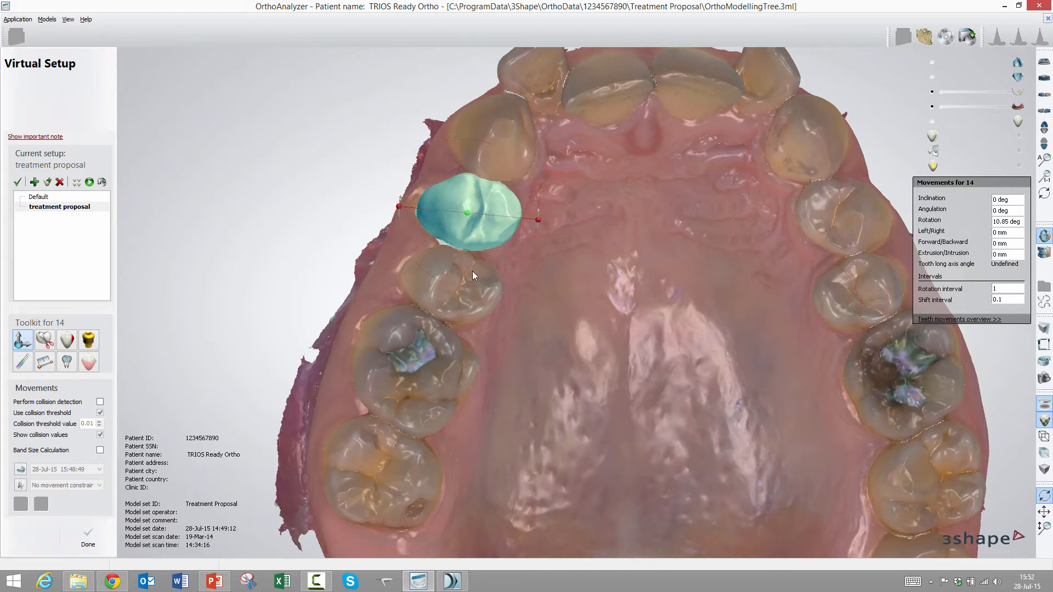
pyautogui.click(464, 290)
pyautogui.moveTo(390, 256); pyautogui.dragTo(387, 266)
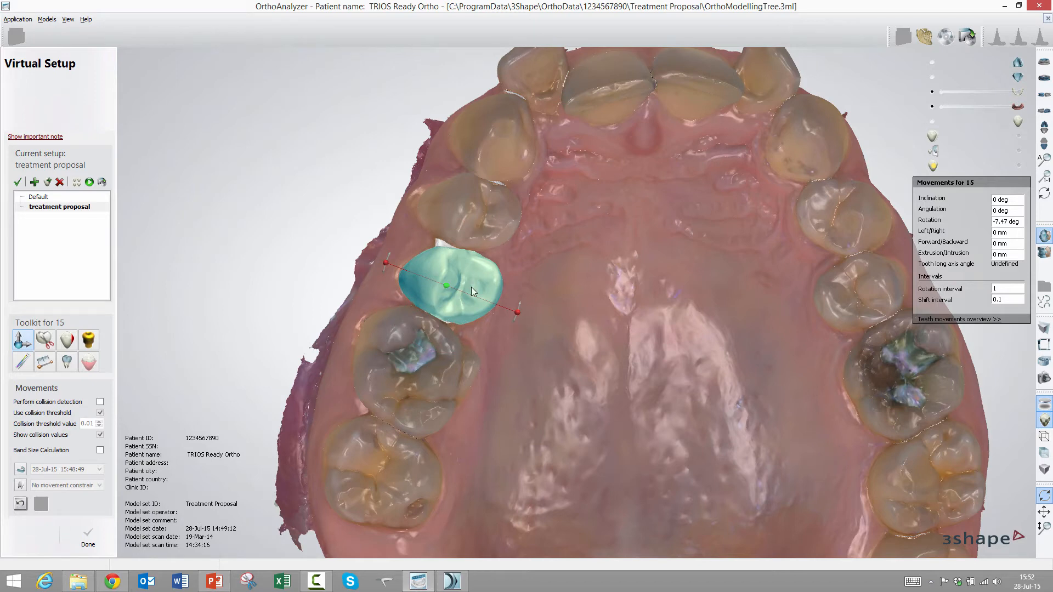
# Adjust the rotation of tooth 15 in 1-degree increments to -3.47 degrees.
pyautogui.press('Left')
pyautogui.press('Left')
pyautogui.press('Left')
pyautogui.press('Left')
pyautogui.press('Left')
pyautogui.press('Left')
pyautogui.press('Right')
pyautogui.press('Right')
pyautogui.press('Right')
pyautogui.press('Right')
pyautogui.press('Right')
pyautogui.press('Right')
pyautogui.press('Right')
pyautogui.press('Right')
pyautogui.press('Right')
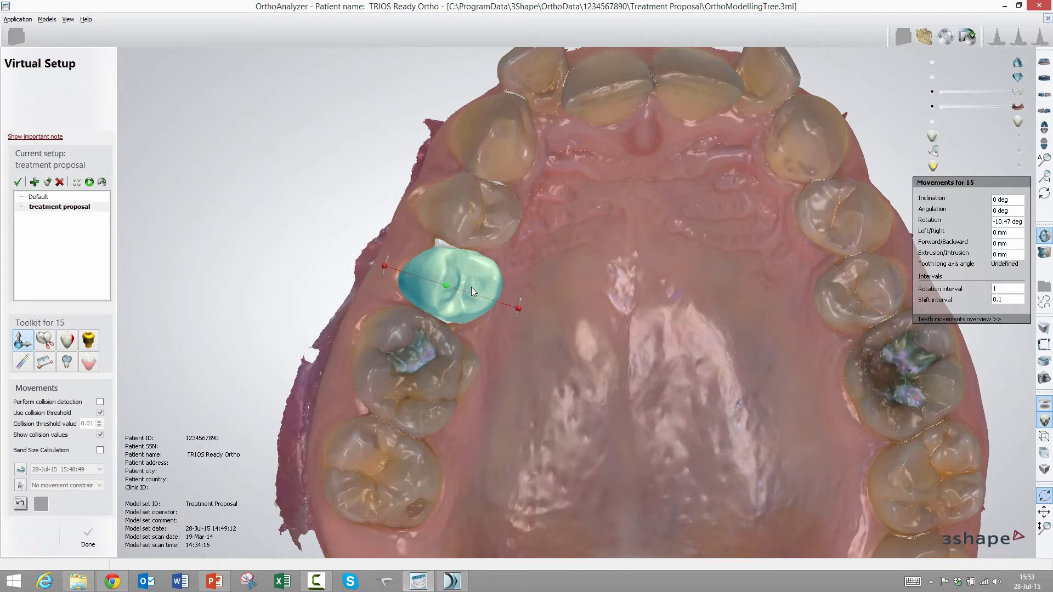
pyautogui.press('Right')
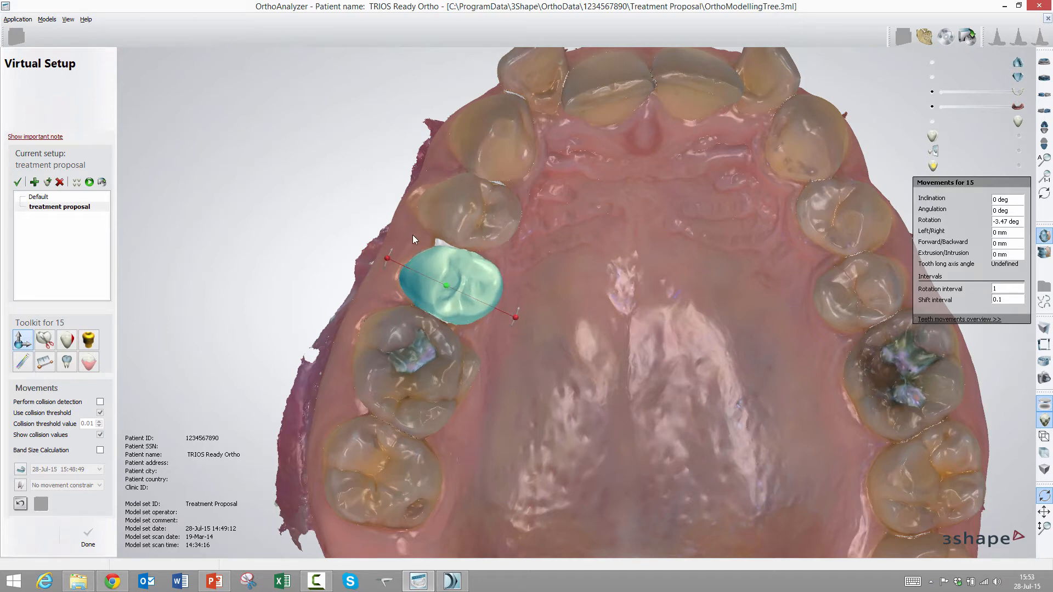
# Shift tooth 15 vertically in 0.1 mm increments to an extrusion/intrusion of 0.3 mm.
pyautogui.moveTo(391, 224); pyautogui.dragTo(467, 278, button='right')
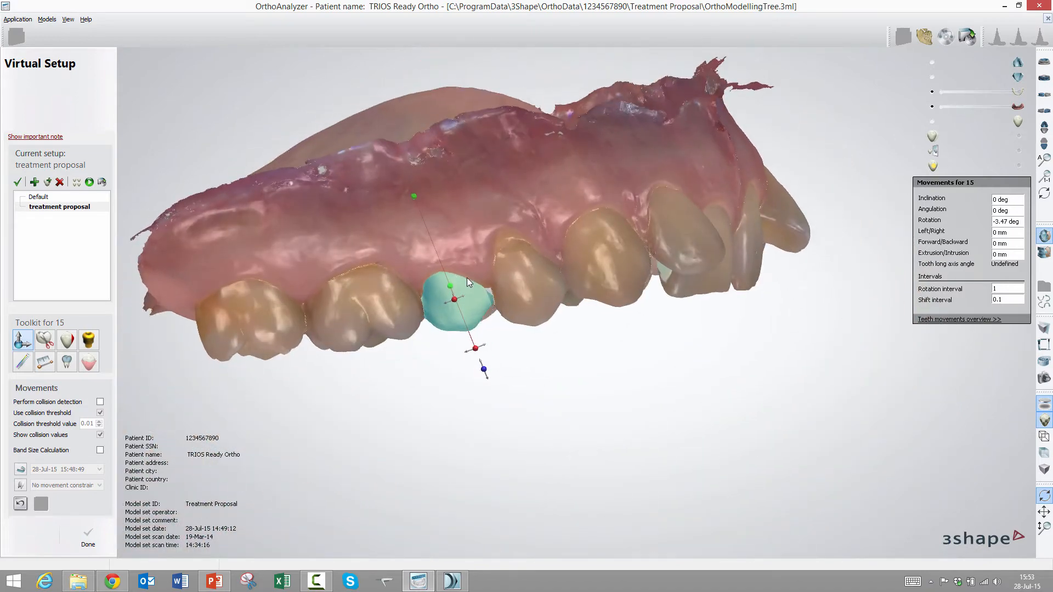
pyautogui.press('ctrl')
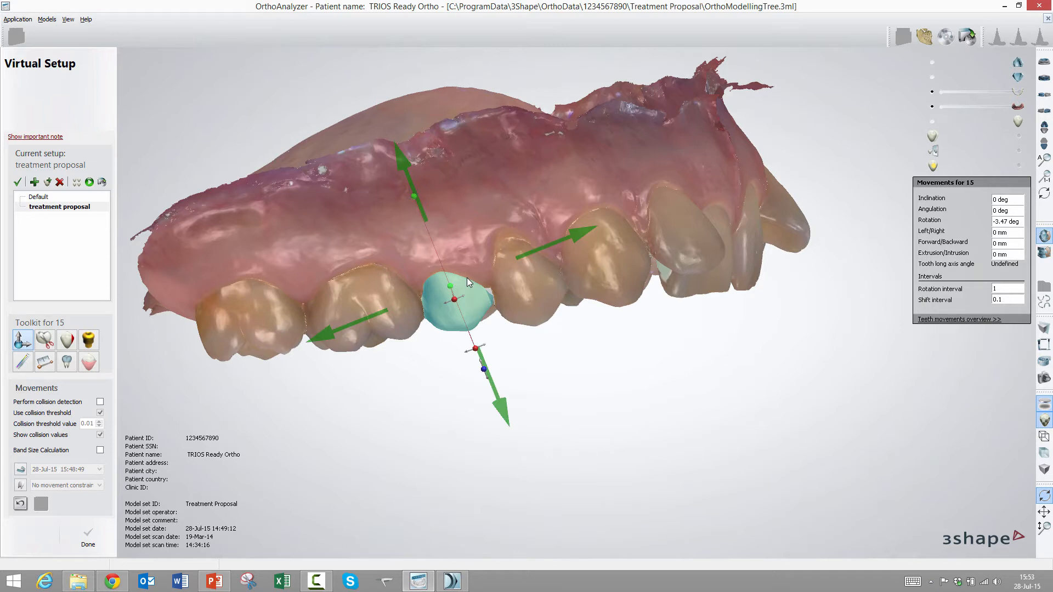
pyautogui.hotkey('ctrl', 'Up')
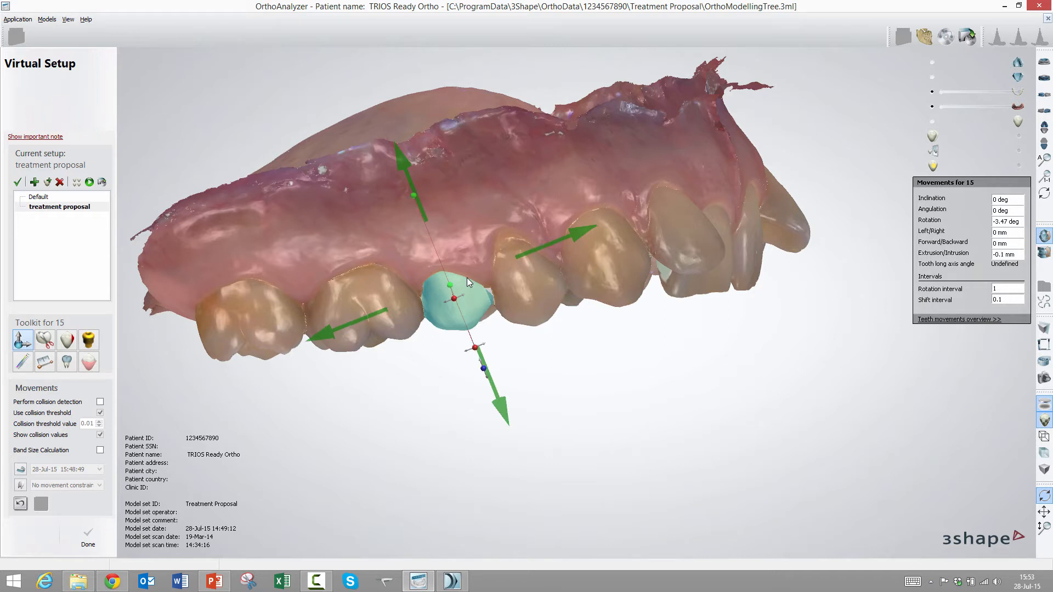
pyautogui.hotkey('ctrl', 'Down')
pyautogui.hotkey('ctrl', 'Down')
pyautogui.hotkey('ctrl', 'Down')
pyautogui.hotkey('ctrl', 'Down')
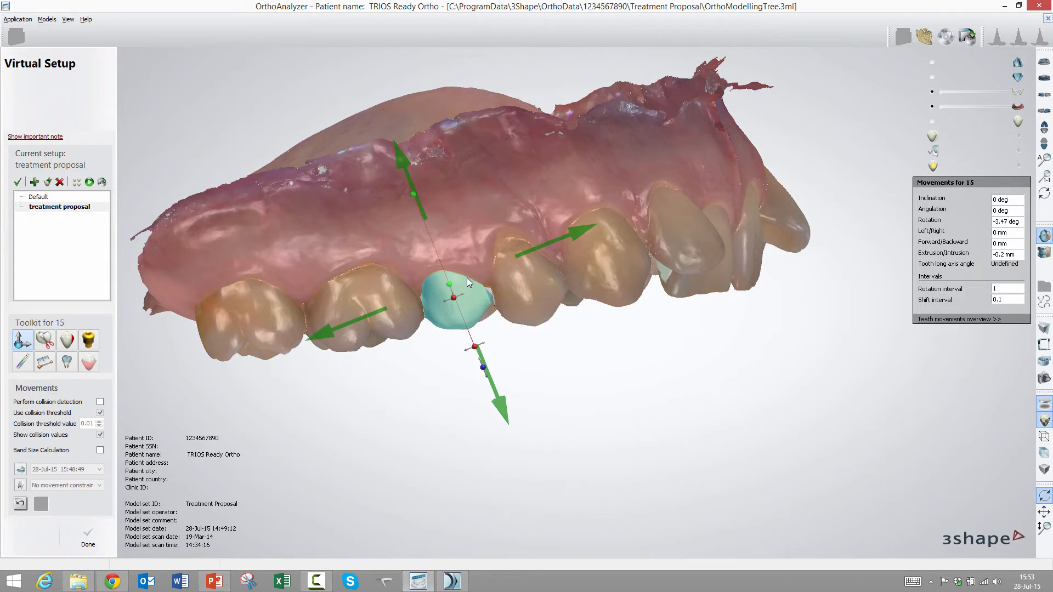
# Try shifting tooth 15 sideways in 0.1 mm increments, then return it to 0 mm left/right.
pyautogui.hotkey('ctrl', 'Right')
pyautogui.hotkey('ctrl', 'Right')
pyautogui.hotkey('ctrl', 'Right')
pyautogui.hotkey('ctrl', 'Right')
pyautogui.hotkey('ctrl', 'Right')
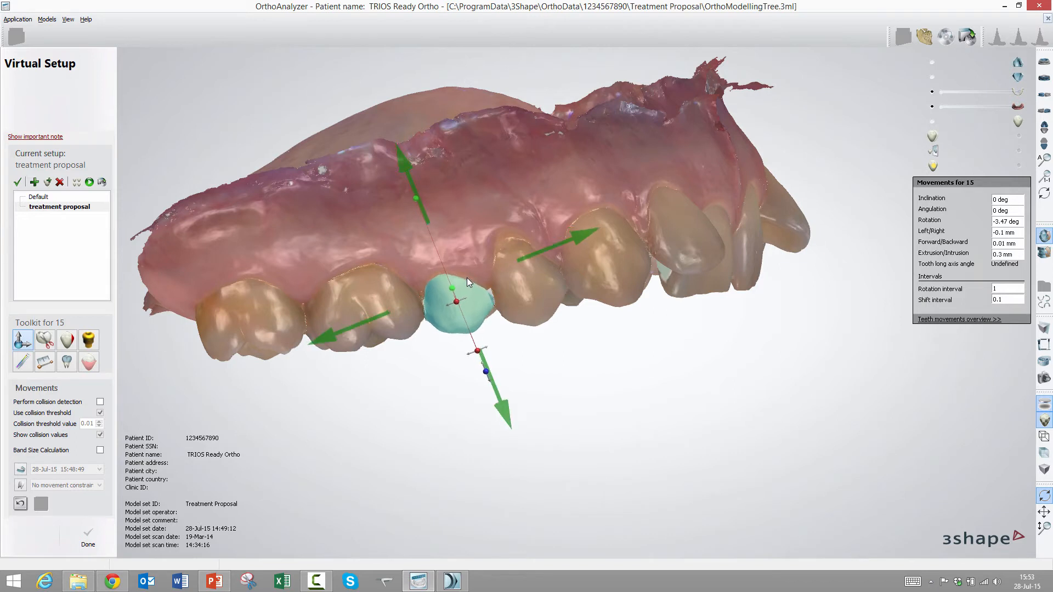
pyautogui.hotkey('ctrl', 'Left')
pyautogui.hotkey('ctrl', 'Left')
pyautogui.hotkey('ctrl', 'Left')
pyautogui.hotkey('ctrl', 'Left')
pyautogui.hotkey('ctrl', 'Left')
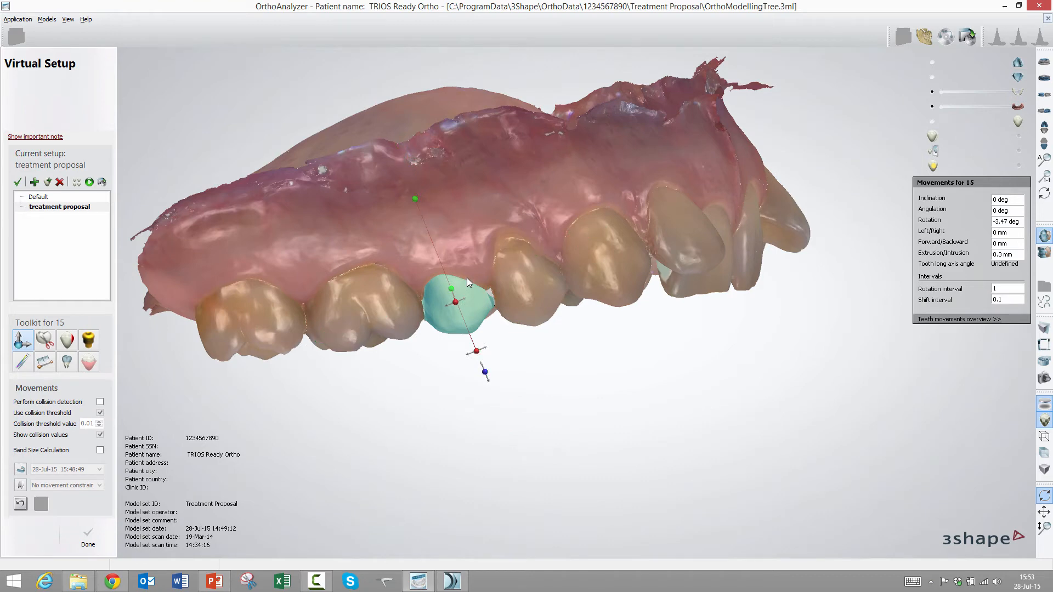
# Reposition tooth 15 to about 0.57 degrees angulation, -6.38 degrees rotation, 0.27 mm left/right, 0.63 mm forward/backward and 0.41 mm extrusion/intrusion.
pyautogui.scroll(3, 466, 277)
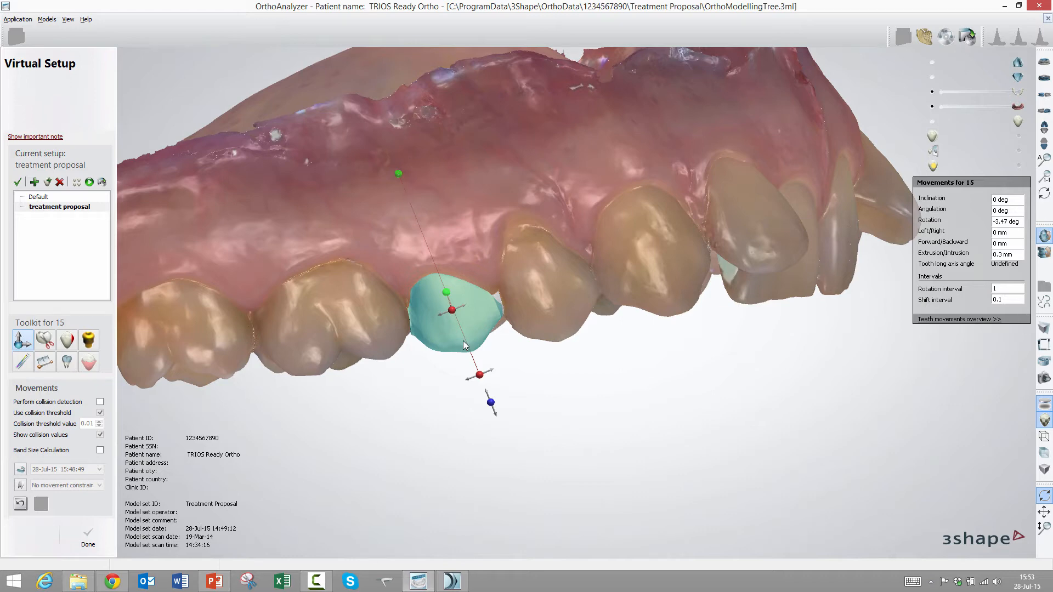
pyautogui.moveTo(480, 375)
pyautogui.mouseDown()
pyautogui.moveTo(501, 371)
pyautogui.moveTo(440, 387)
pyautogui.moveTo(489, 374)
pyautogui.moveTo(481, 373)
pyautogui.mouseUp()
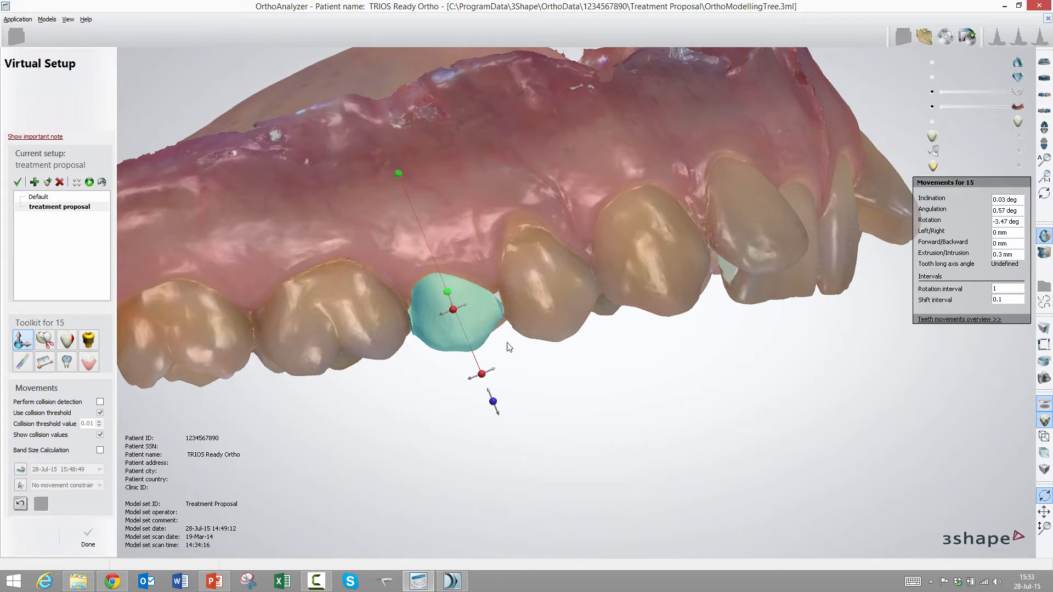
pyautogui.moveTo(482, 333); pyautogui.dragTo(422, 202, button='right')
pyautogui.moveTo(422, 202); pyautogui.dragTo(417, 201)
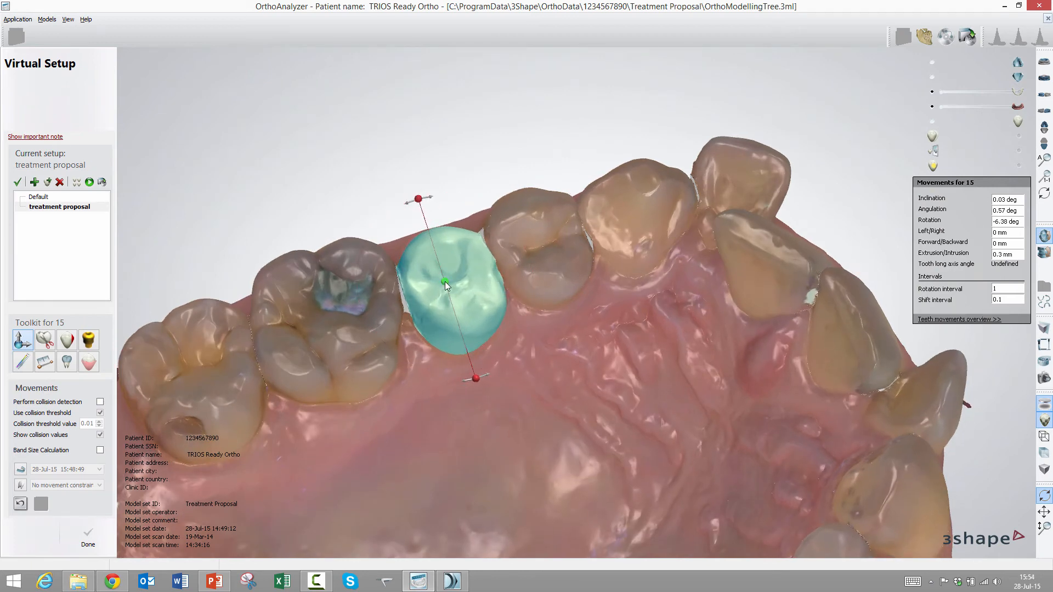
pyautogui.moveTo(446, 281); pyautogui.dragTo(438, 273)
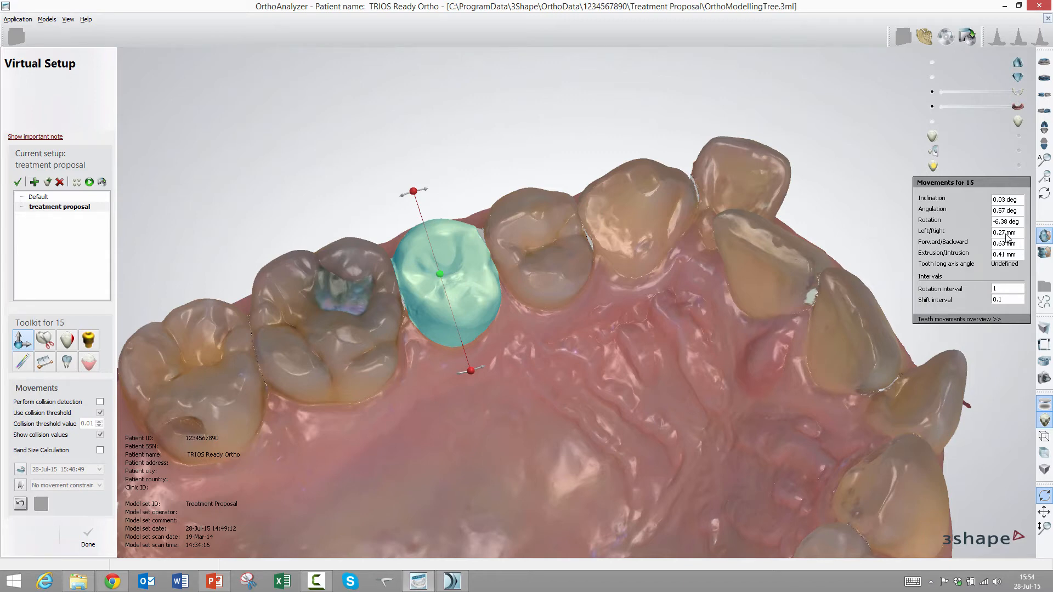
# Isolate tooth 15 by hiding the gingiva and the other teeth, and set its inclination to 7 degrees.
pyautogui.click(1005, 202)
pyautogui.moveTo(500, 235); pyautogui.dragTo(452, 341, button='right')
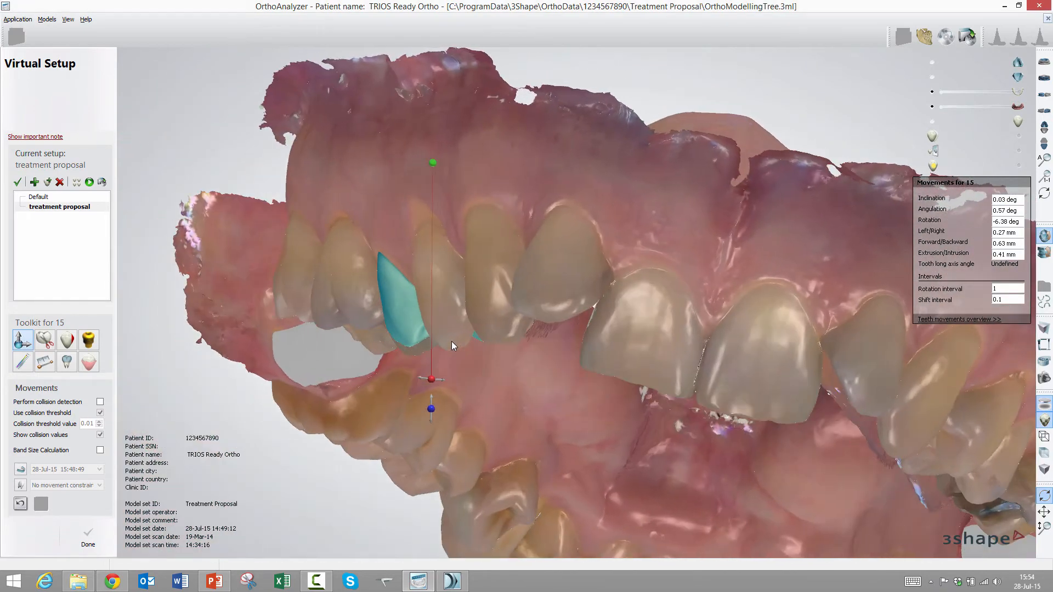
pyautogui.click(932, 107)
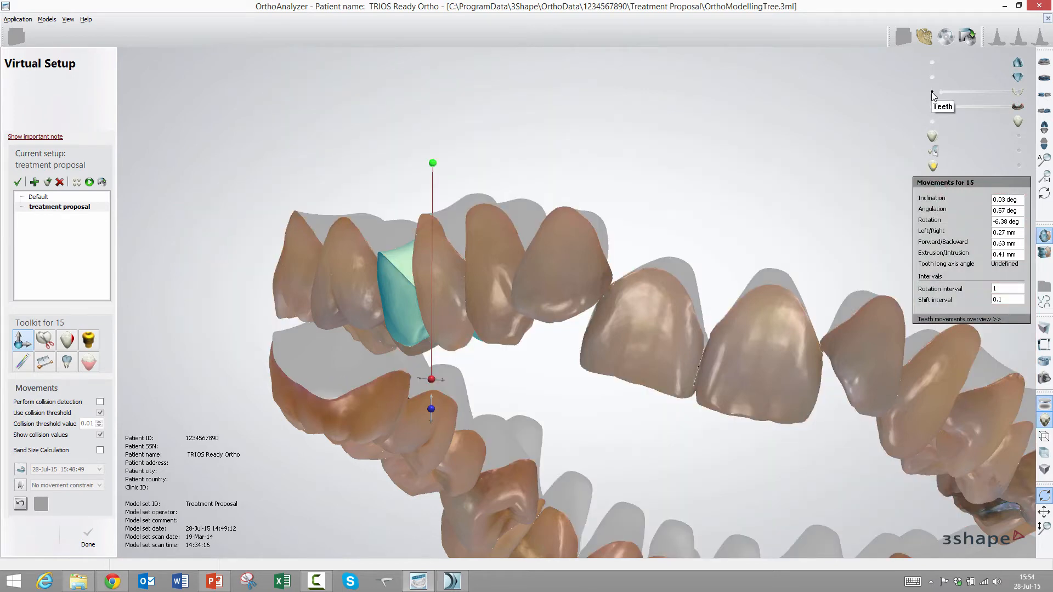
pyautogui.click(932, 93)
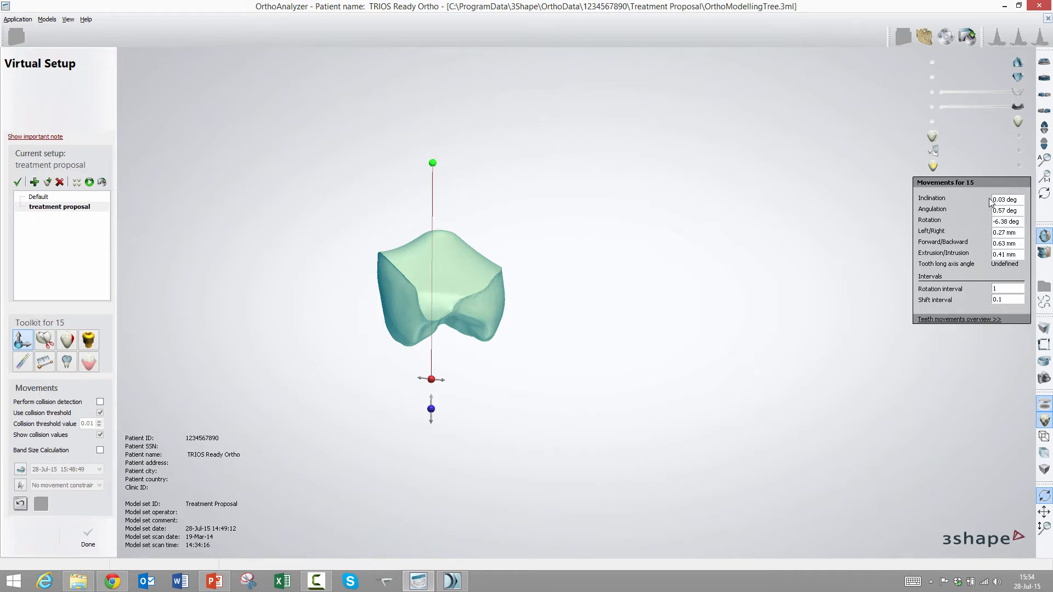
pyautogui.click(1007, 203)
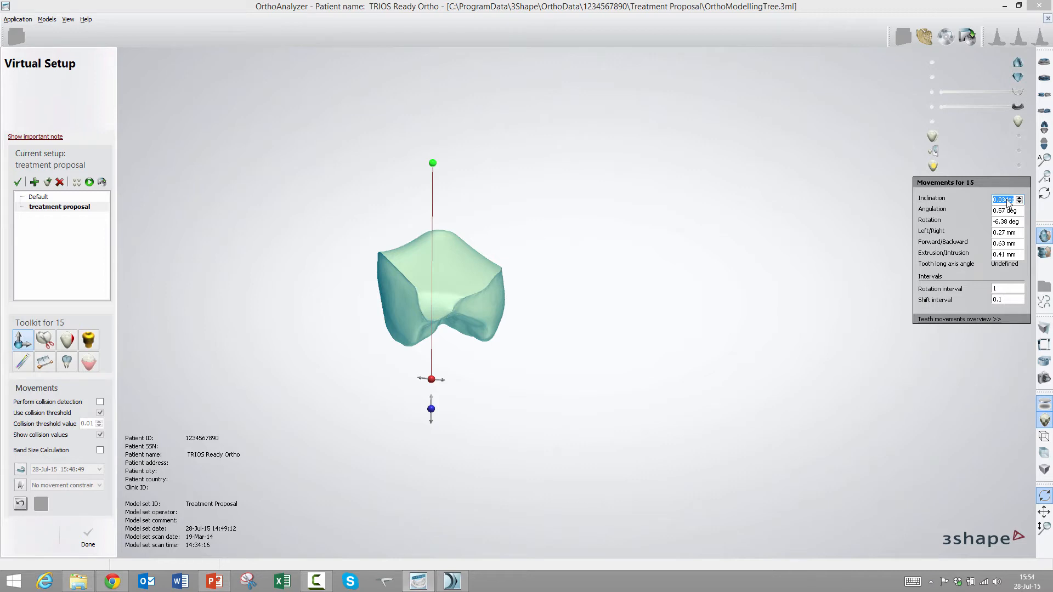
pyautogui.write('7')
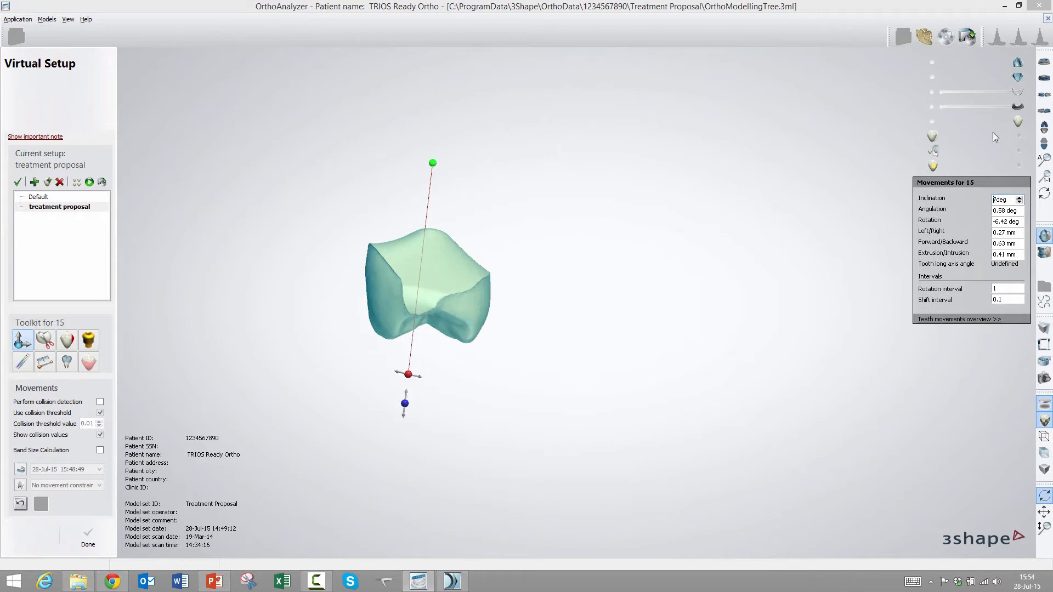
# Show the other teeth again and reduce the inclination of tooth 15 to 3 degrees in 1-degree increments.
pyautogui.click(932, 92)
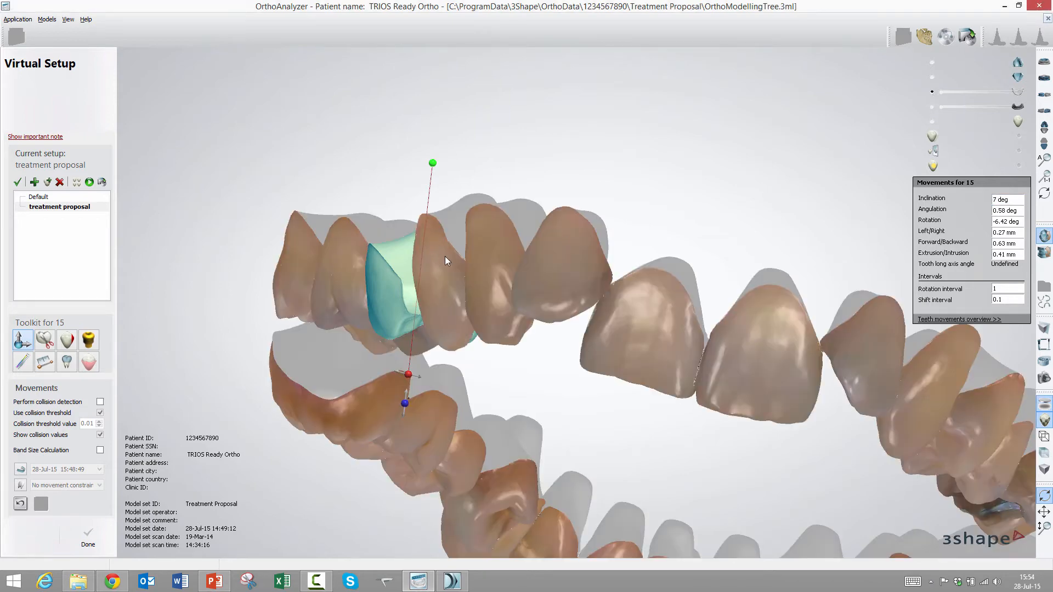
pyautogui.moveTo(445, 256); pyautogui.dragTo(436, 263, button='right')
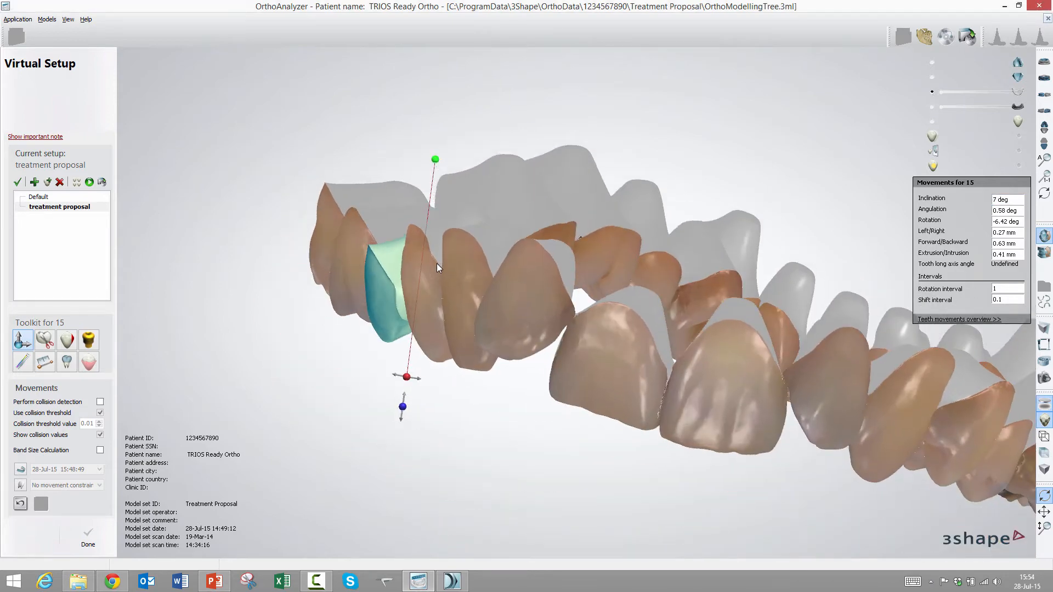
pyautogui.click(1012, 201)
pyautogui.scroll(-3, 1012, 199)
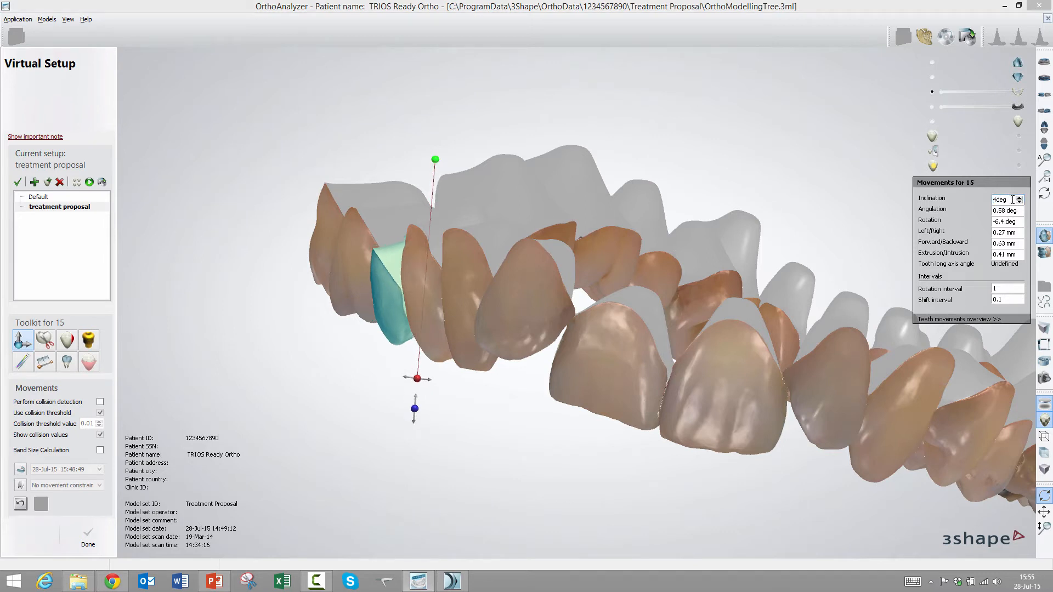
pyautogui.scroll(-1, 1012, 199)
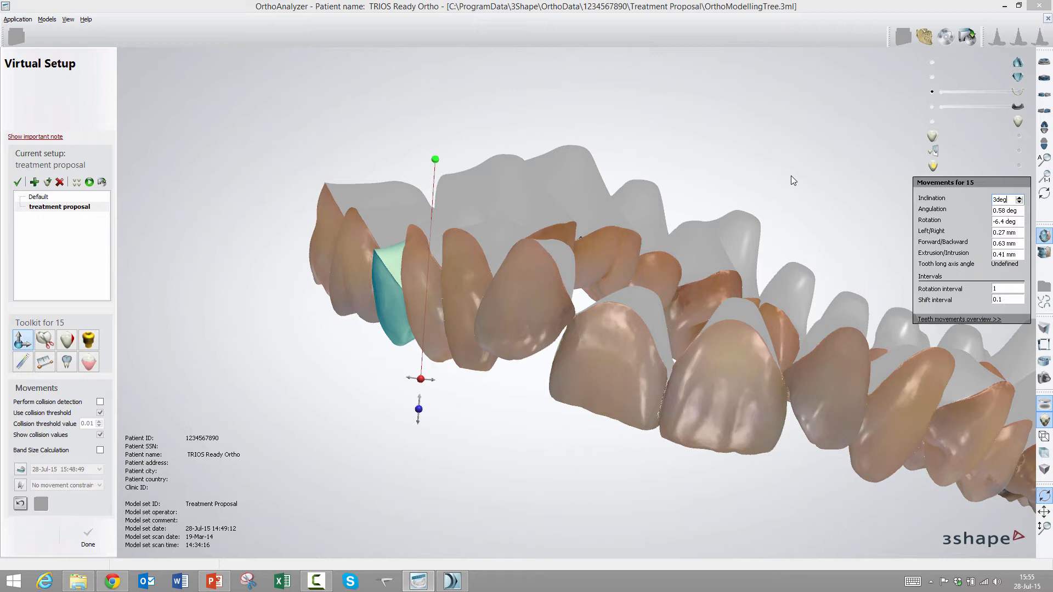
pyautogui.moveTo(1006, 199); pyautogui.dragTo(980, 203)
# Move tooth 15 to about 0.48 mm left/right, 0.64 mm forward/backward and 0.15 mm extrusion/intrusion, viewing it from the buccal side.
pyautogui.moveTo(524, 307); pyautogui.dragTo(591, 304, button='right')
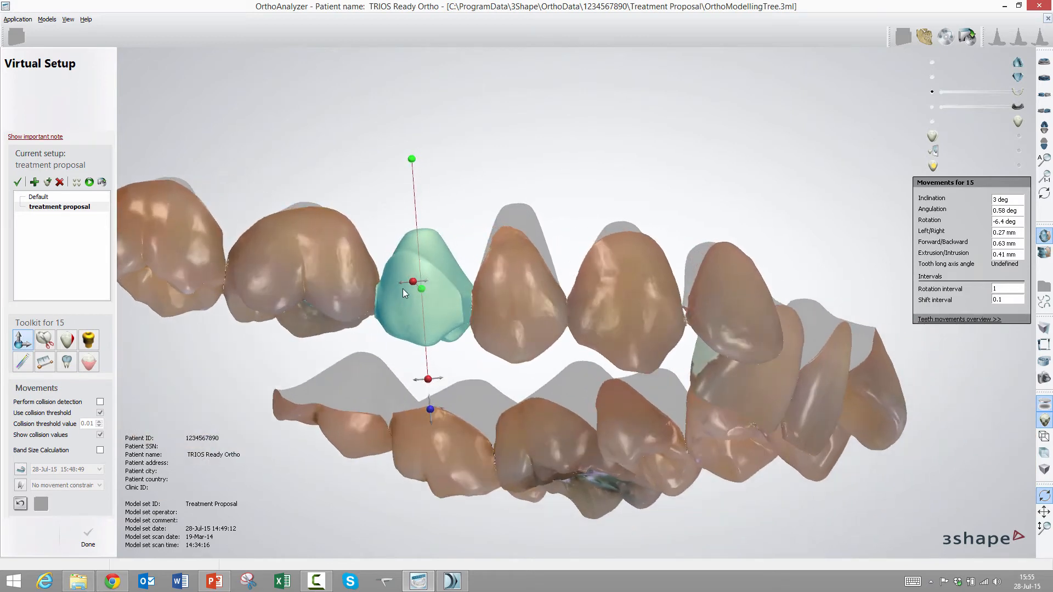
pyautogui.scroll(2, 402, 288)
pyautogui.moveTo(450, 311)
pyautogui.mouseDown()
pyautogui.moveTo(432, 307)
pyautogui.moveTo(445, 307)
pyautogui.mouseUp()
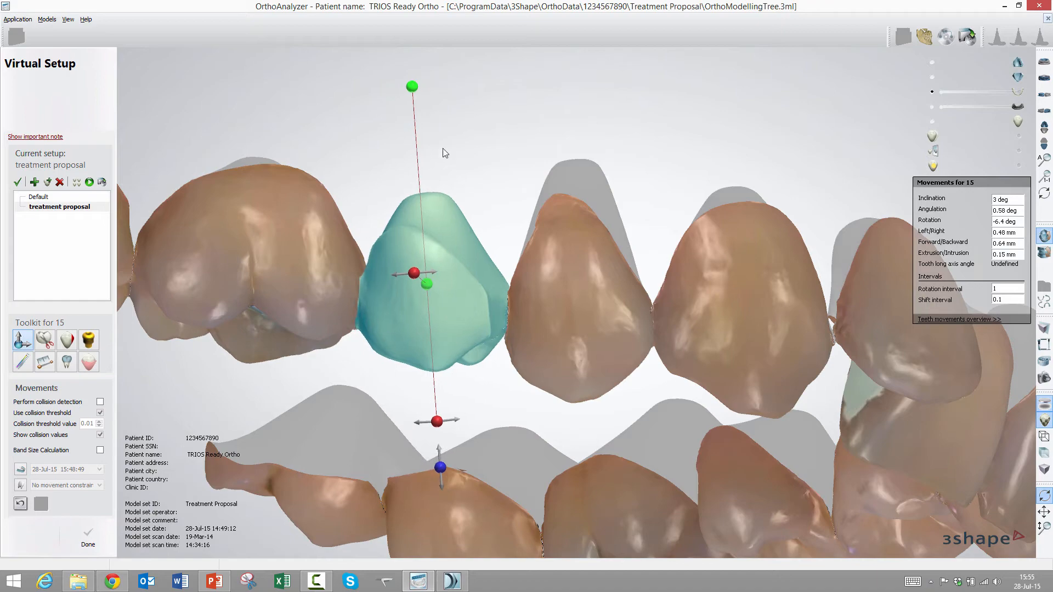
# Select teeth 17, 16, 15 and 14 together and shift the group slightly distally, away from tooth 13.
pyautogui.moveTo(466, 275); pyautogui.dragTo(480, 173, button='right')
pyautogui.scroll(-4, 482, 259)
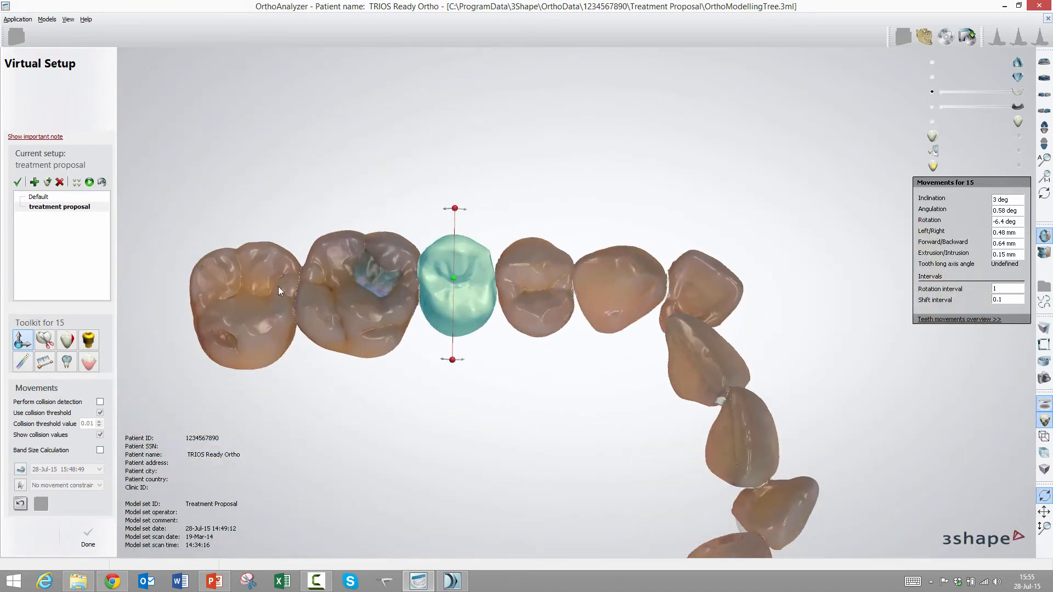
pyautogui.click(259, 291)
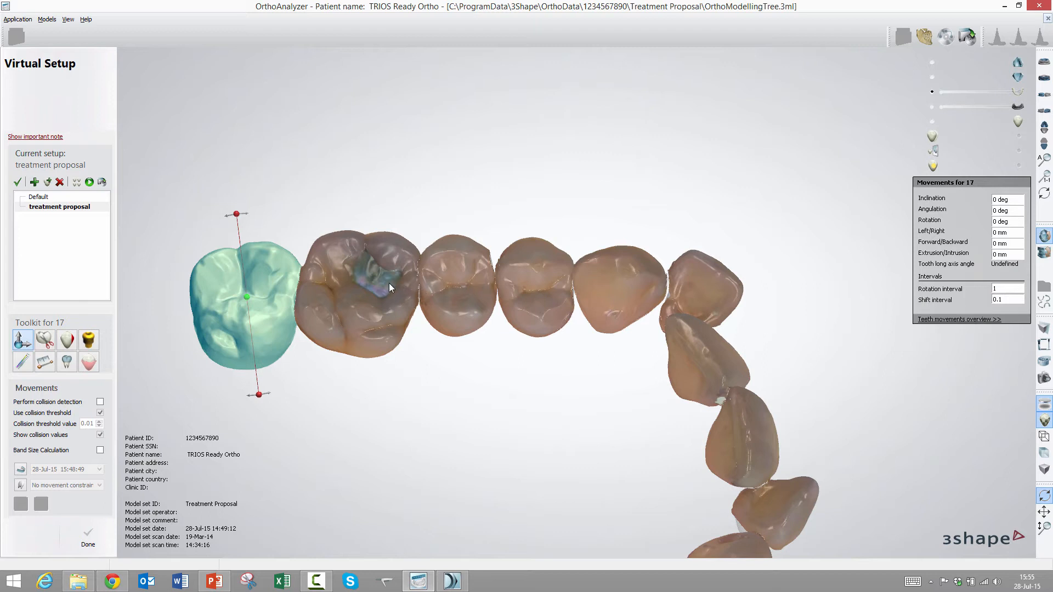
pyautogui.keyDown('ctrl'); pyautogui.click(382, 283); pyautogui.keyUp('ctrl')
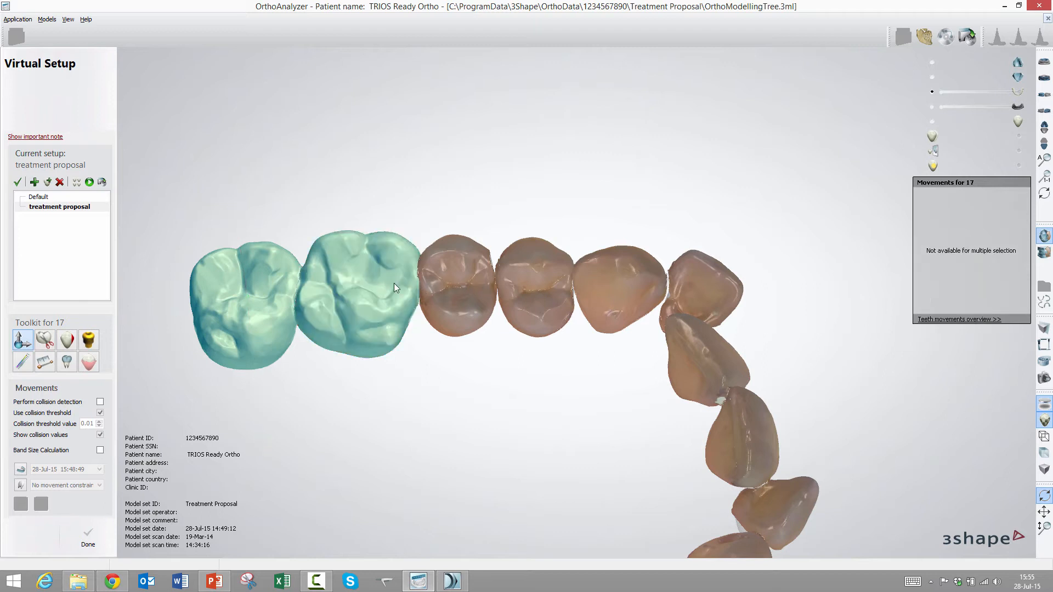
pyautogui.keyDown('ctrl'); pyautogui.click(465, 284); pyautogui.keyUp('ctrl')
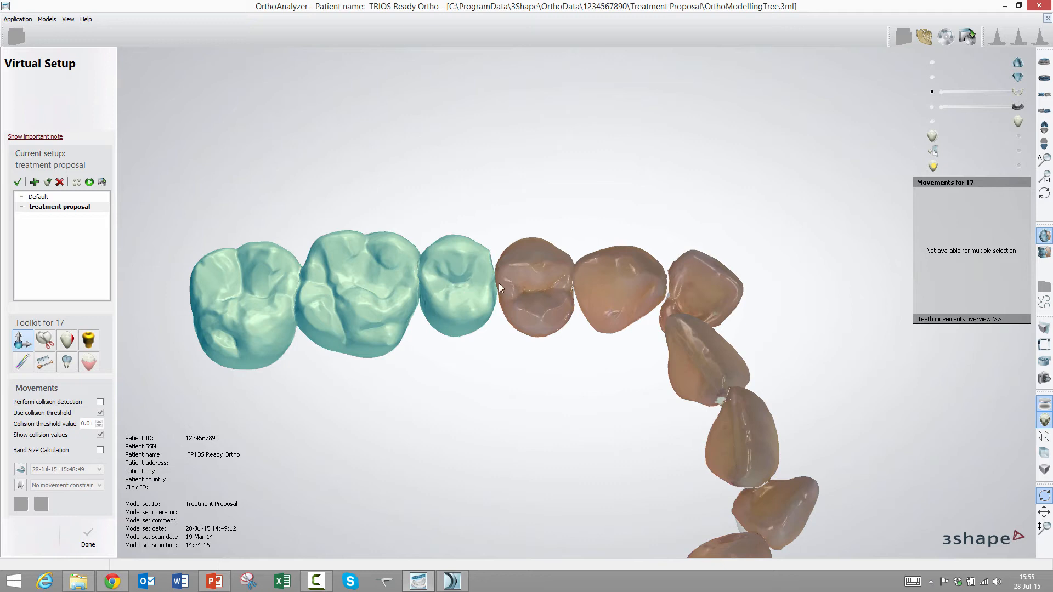
pyautogui.keyDown('ctrl'); pyautogui.click(537, 286); pyautogui.keyUp('ctrl')
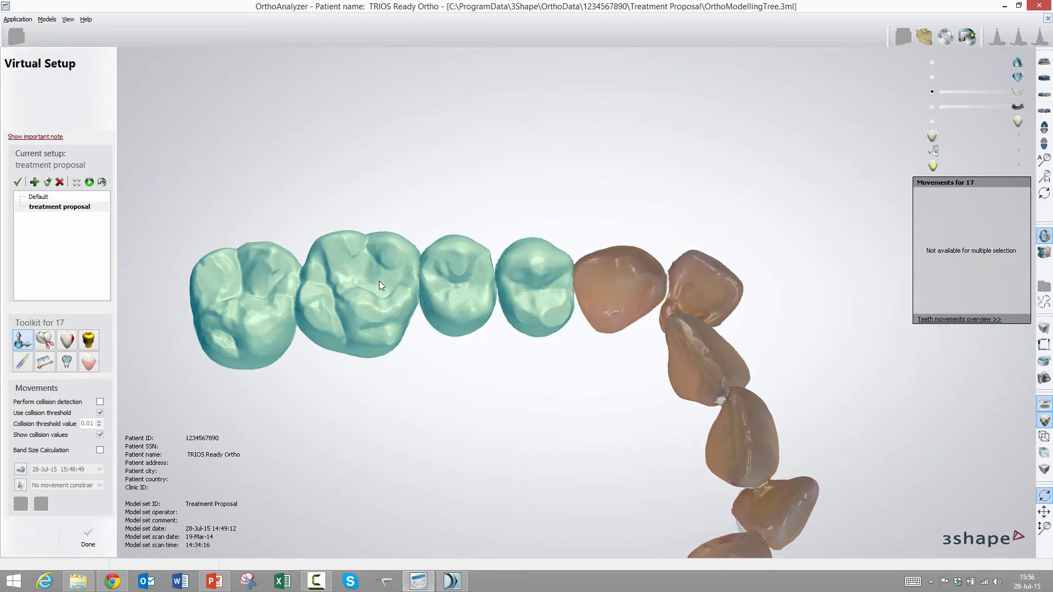
pyautogui.moveTo(379, 280); pyautogui.dragTo(377, 280)
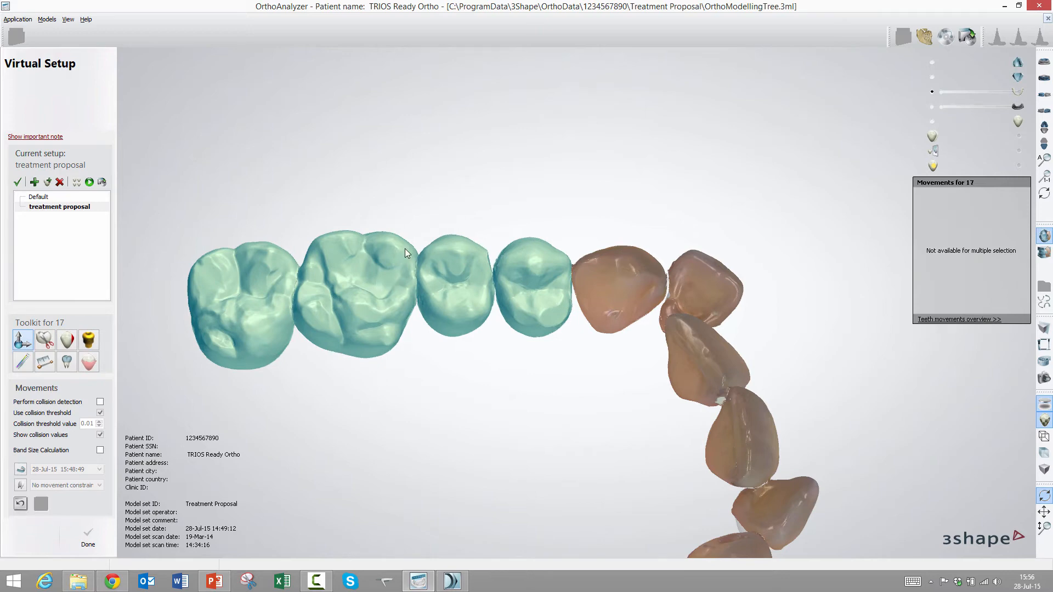
# Show the gingiva again and nudge the selected group of teeth 14 to 17 slightly in the occlusal view.
pyautogui.moveTo(430, 191)
pyautogui.mouseDown(button='right')
pyautogui.moveTo(433, 270)
pyautogui.moveTo(435, 184)
pyautogui.mouseUp(button='right')
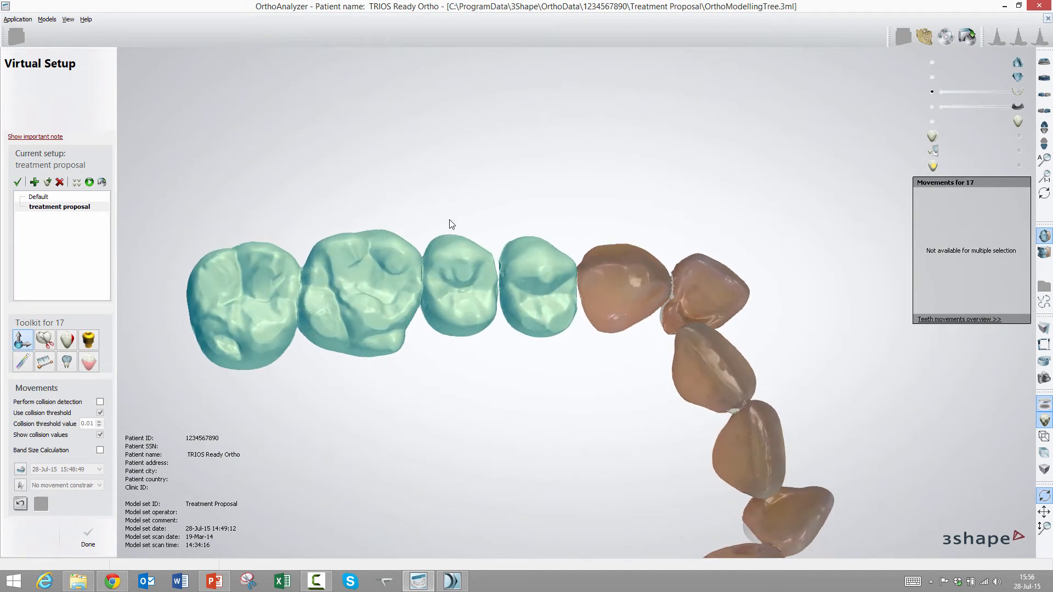
pyautogui.moveTo(449, 219); pyautogui.dragTo(446, 228, button='right')
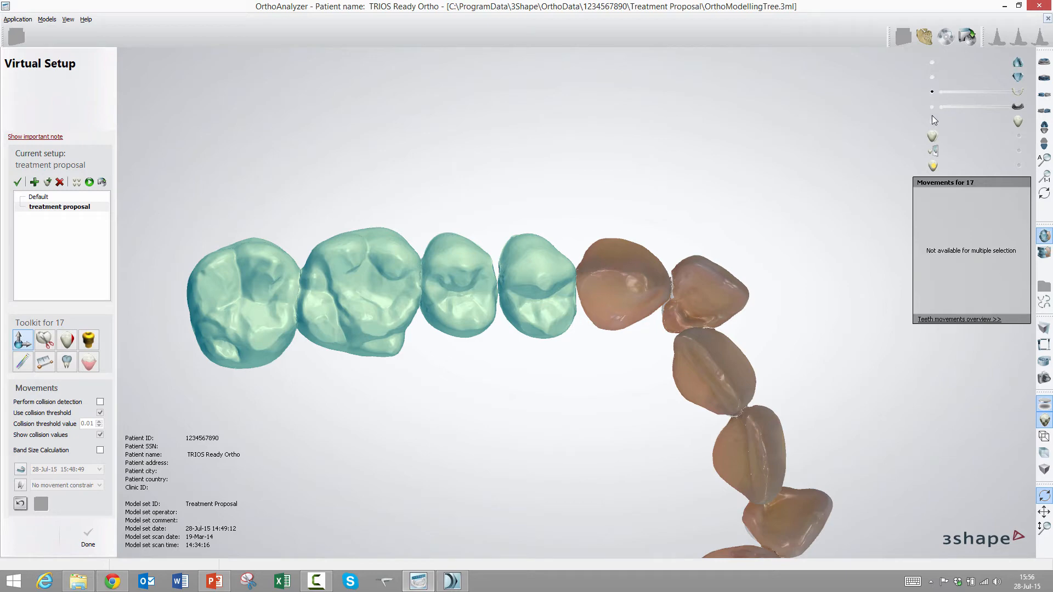
pyautogui.moveTo(499, 236)
pyautogui.mouseDown(button='right')
pyautogui.moveTo(496, 259)
pyautogui.moveTo(477, 251)
pyautogui.moveTo(457, 295)
pyautogui.mouseUp(button='right')
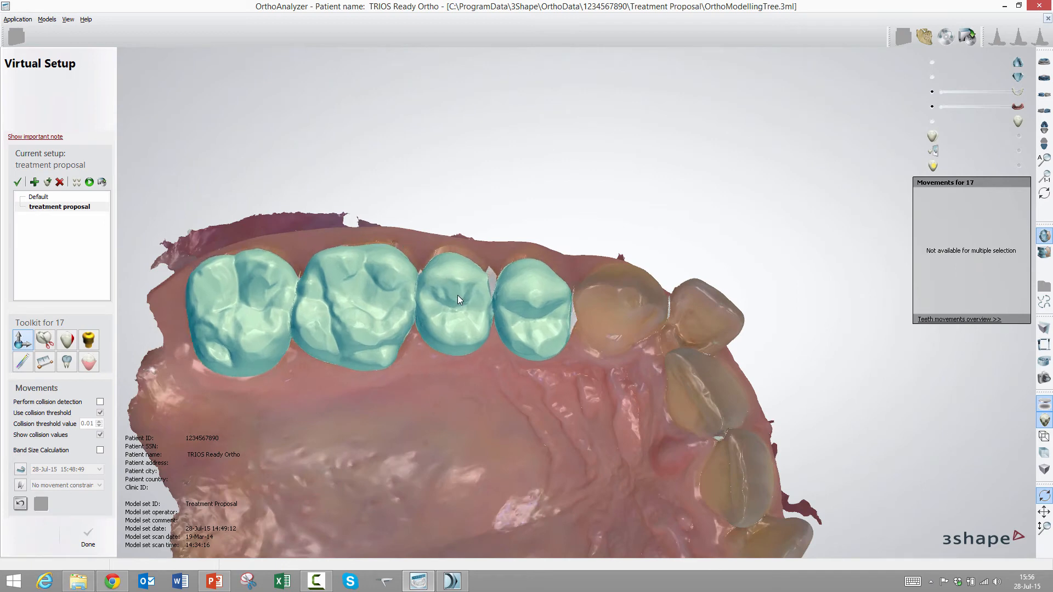
pyautogui.moveTo(457, 295); pyautogui.dragTo(459, 296)
pyautogui.moveTo(376, 384); pyautogui.dragTo(429, 358, button='right')
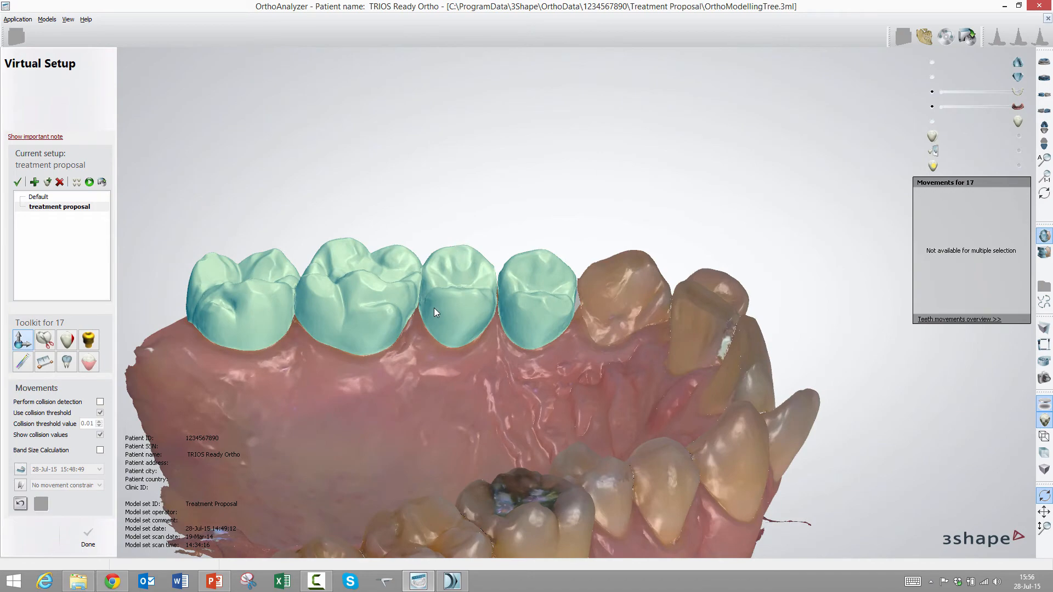
# Select tooth 13 in the occlusal view and show both arches side by side from the occlusal direction.
pyautogui.moveTo(434, 309); pyautogui.dragTo(515, 357, button='right')
pyautogui.click(625, 346)
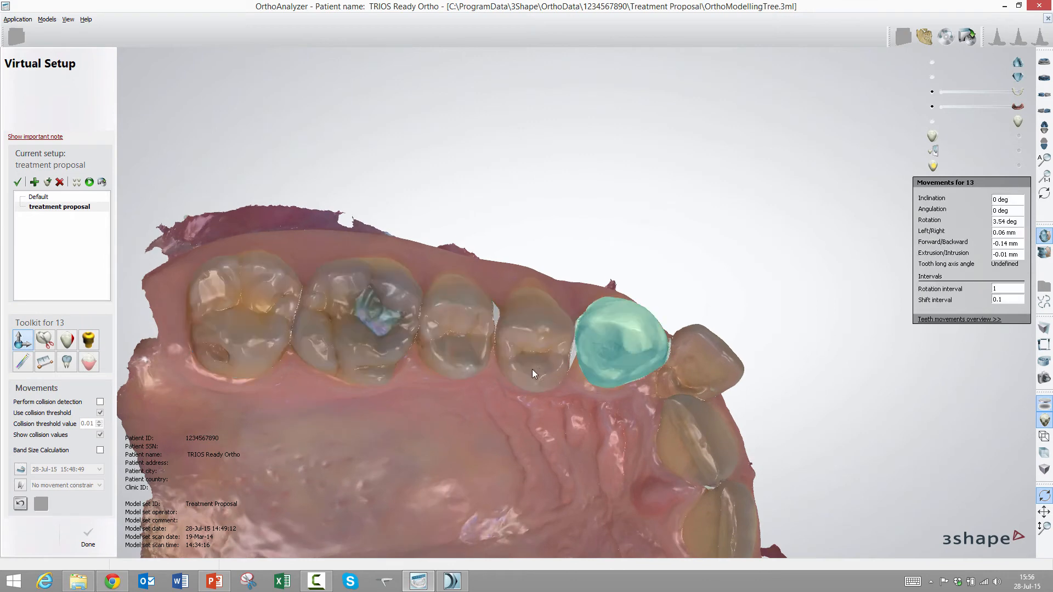
pyautogui.scroll(-4, 455, 347)
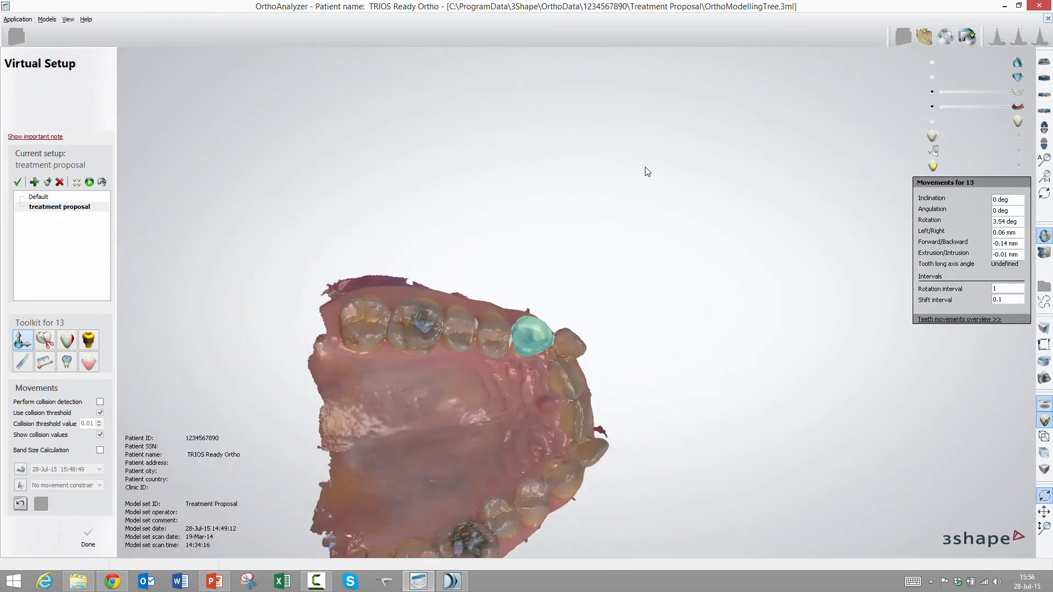
pyautogui.click(1044, 127)
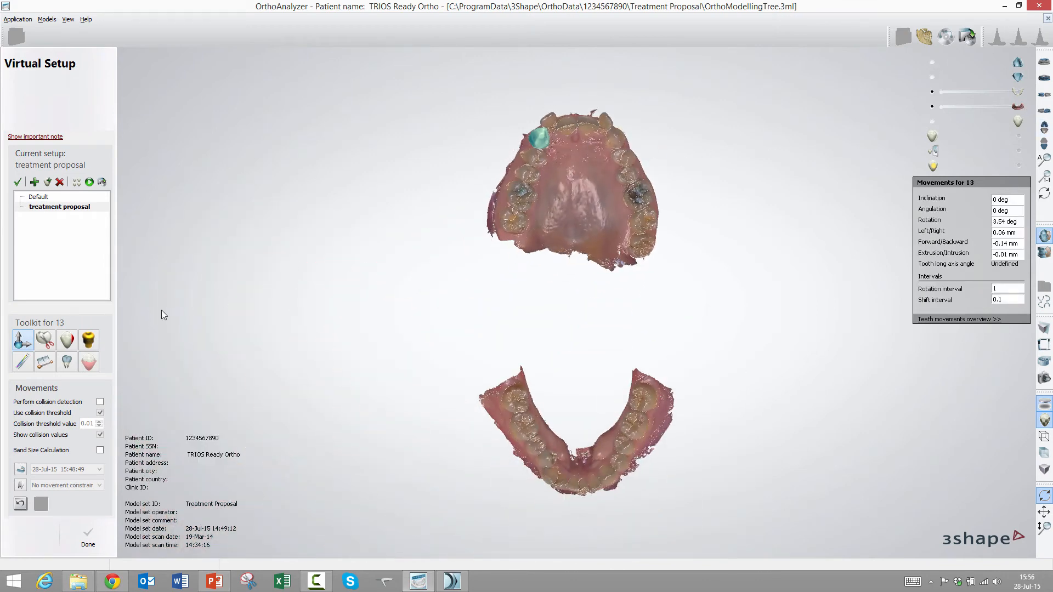
# Display the ideal arch dated 28-Jul-15 15:48:49 over the mandibular teeth.
pyautogui.click(20, 470)
pyautogui.click(81, 470)
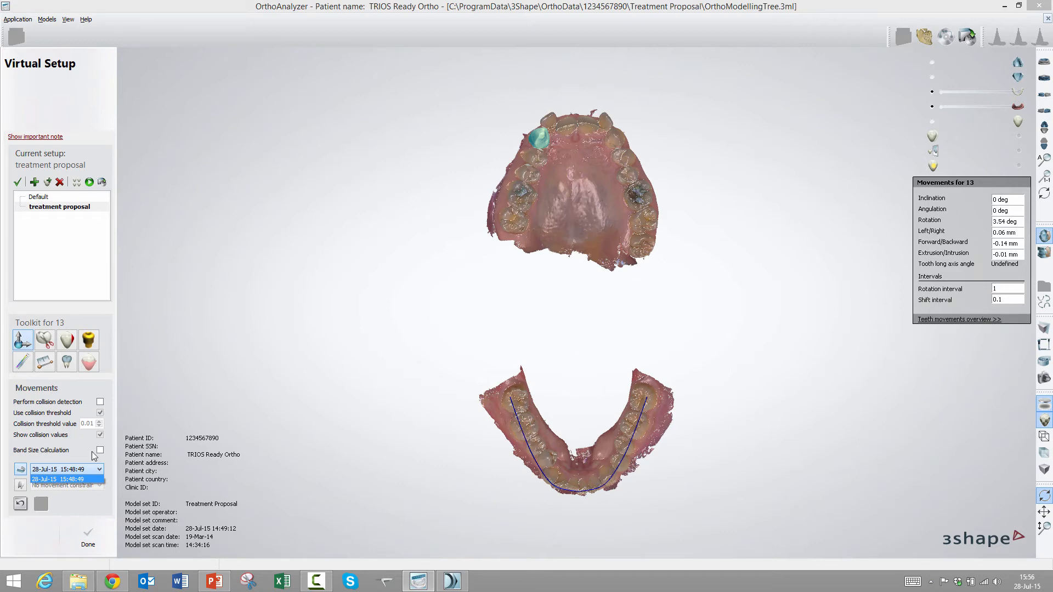
pyautogui.click(76, 442)
pyautogui.scroll(3, 387, 436)
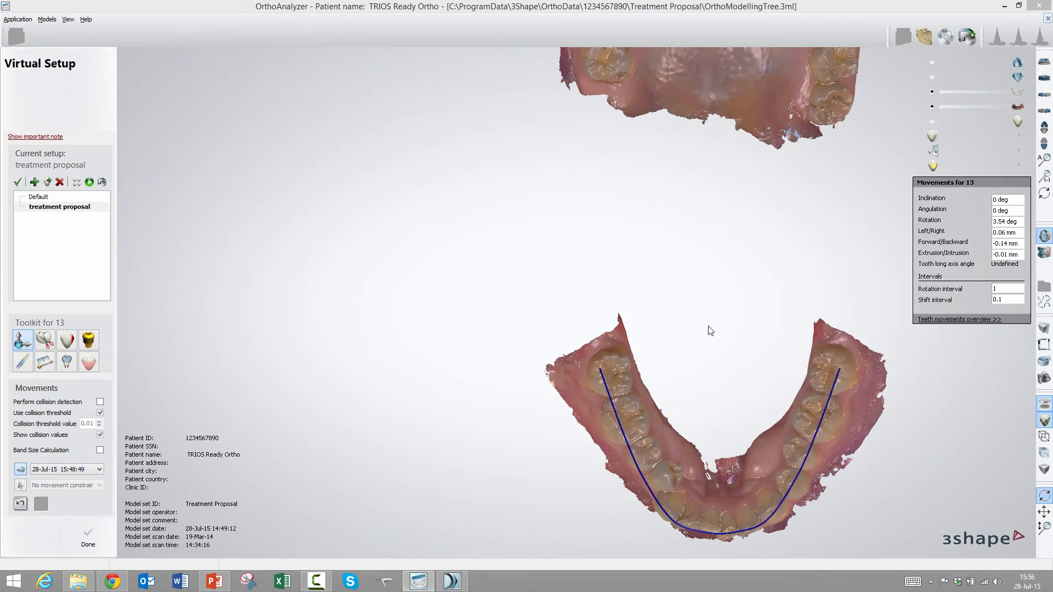
pyautogui.moveTo(683, 314); pyautogui.dragTo(517, 253, button='middle')
pyautogui.scroll(5, 482, 247)
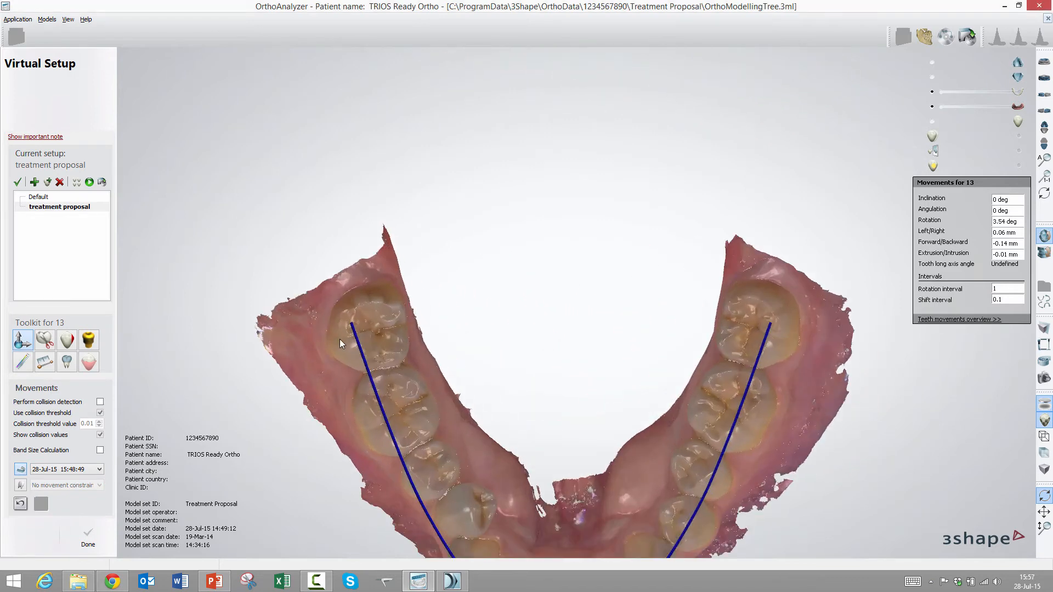
# Shift tooth 47 about 1 mm buccally relative to the ideal arch curve, and select tooth 46.
pyautogui.click(363, 336)
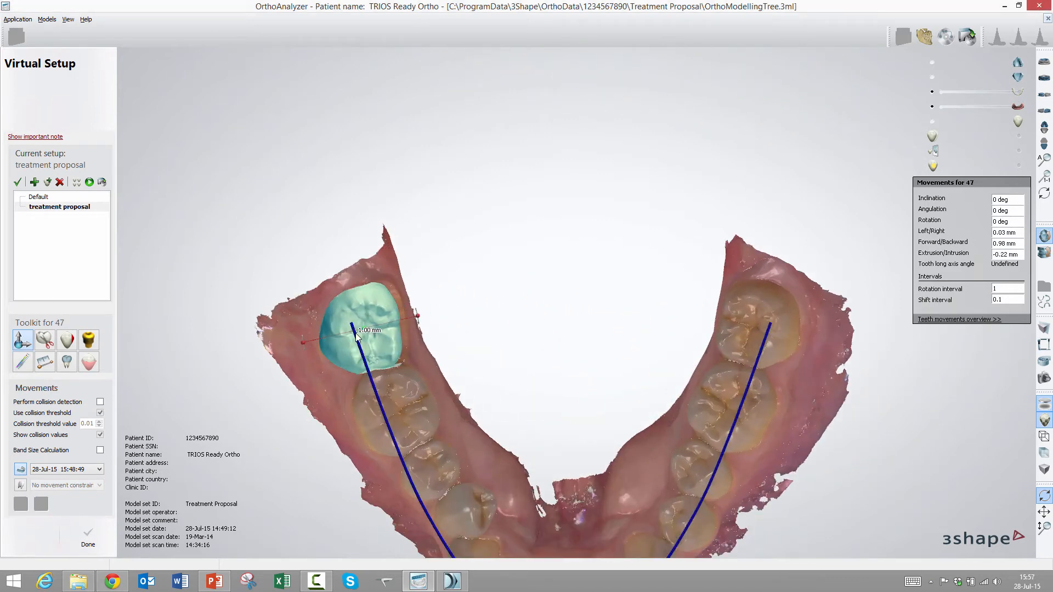
pyautogui.click(406, 420)
pyautogui.moveTo(436, 404); pyautogui.dragTo(442, 434, button='right')
# Move tooth 45 buccally to about -0.31 mm left/right, 1.08 mm forward/backward and -0.22 mm extrusion/intrusion.
pyautogui.click(431, 474)
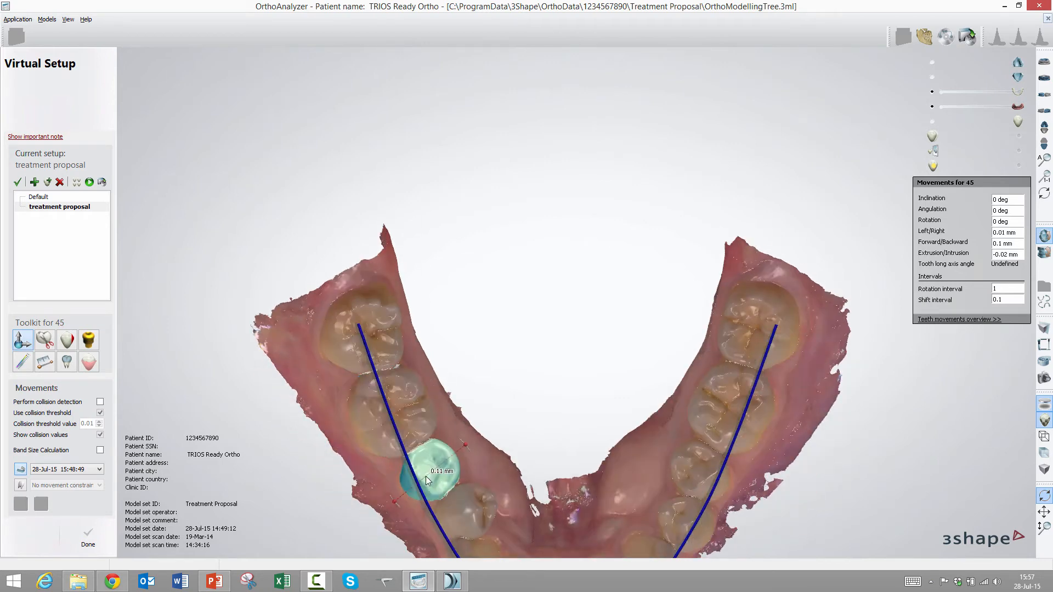
pyautogui.moveTo(458, 506); pyautogui.dragTo(461, 502, button='right')
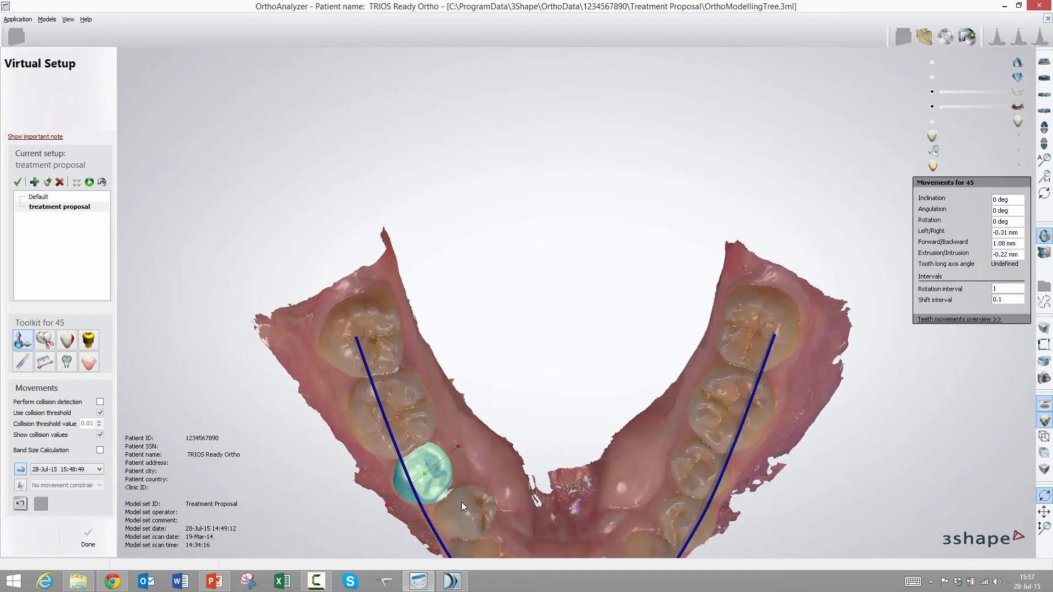
pyautogui.scroll(-4, 462, 502)
pyautogui.scroll(6, 467, 460)
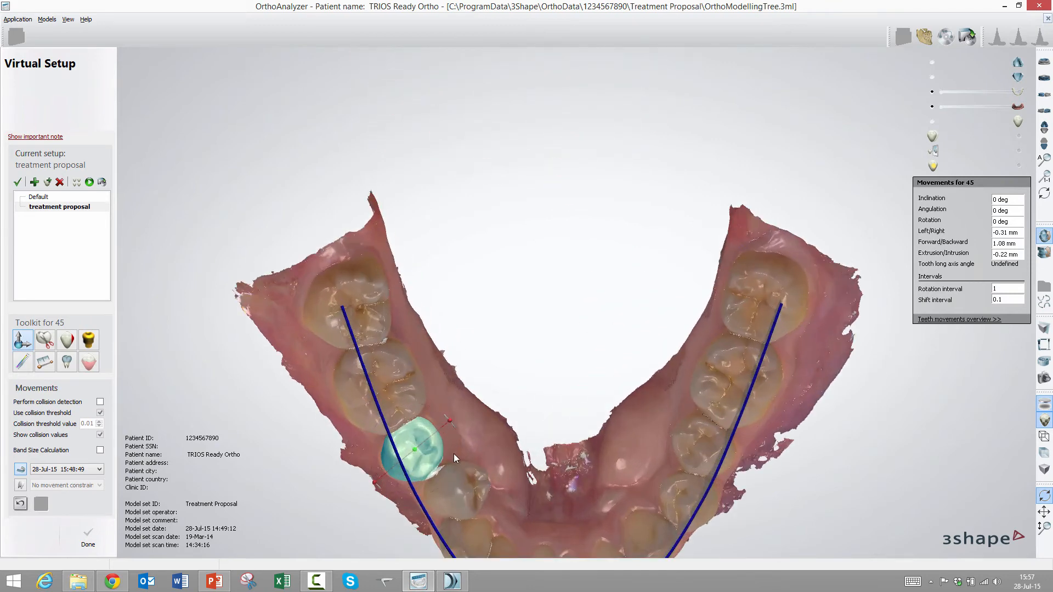
pyautogui.scroll(-3, 464, 482)
pyautogui.scroll(2, 466, 448)
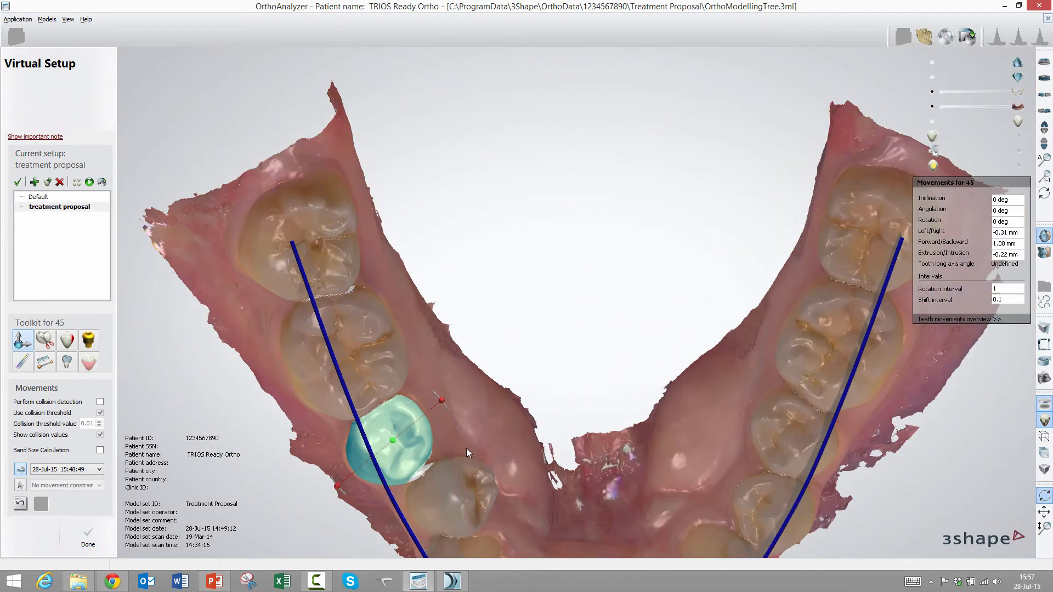
pyautogui.scroll(1, 466, 492)
# Set tooth 44 to about 13.93 degrees inclination, 0.19 degrees angulation, -15 degrees rotation, -0.35 mm forward/backward and -1.4 mm extrusion/intrusion.
pyautogui.click(466, 499)
pyautogui.moveTo(434, 518); pyautogui.dragTo(423, 433, button='right')
pyautogui.moveTo(464, 420); pyautogui.dragTo(414, 443)
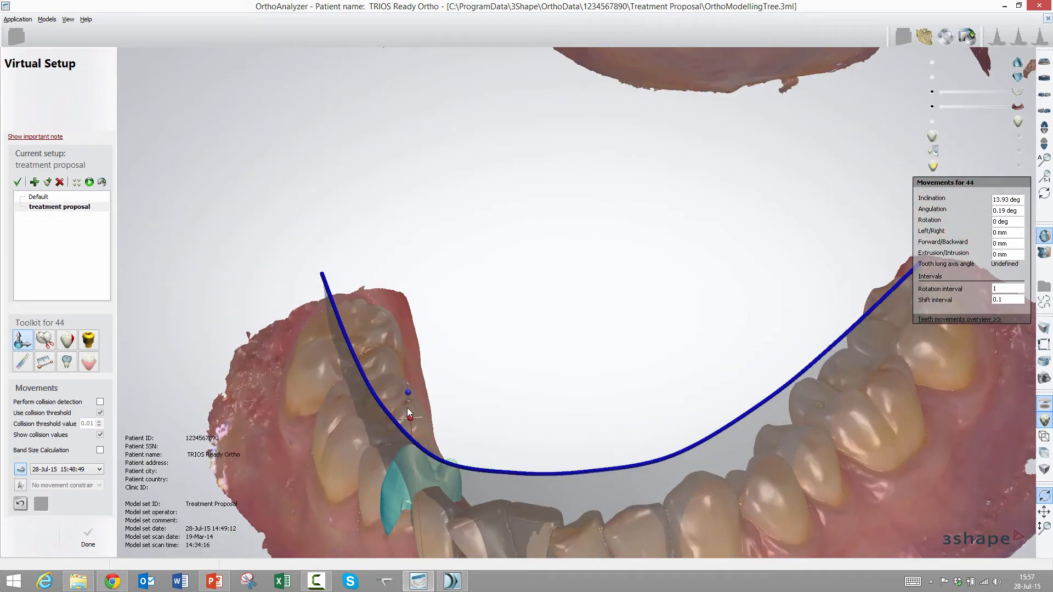
pyautogui.moveTo(409, 392); pyautogui.dragTo(409, 410)
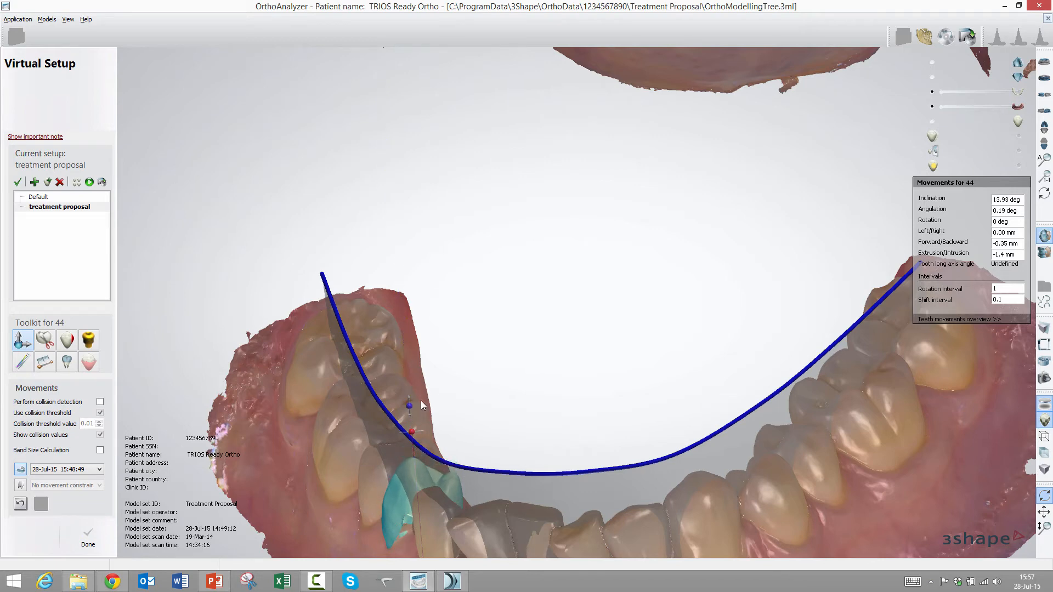
pyautogui.moveTo(460, 385); pyautogui.dragTo(466, 443, button='right')
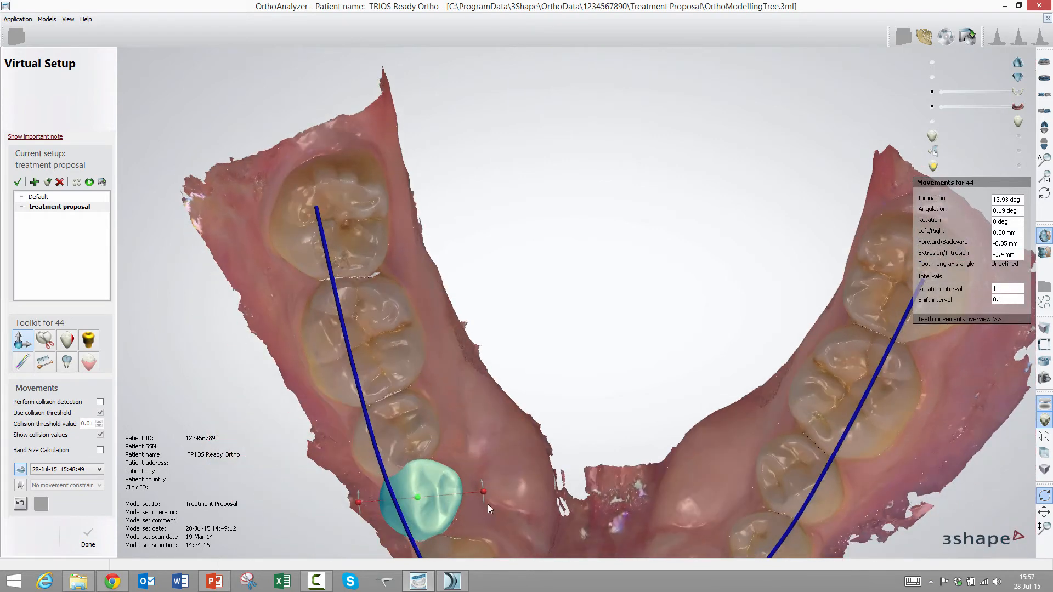
pyautogui.moveTo(484, 493); pyautogui.dragTo(479, 476)
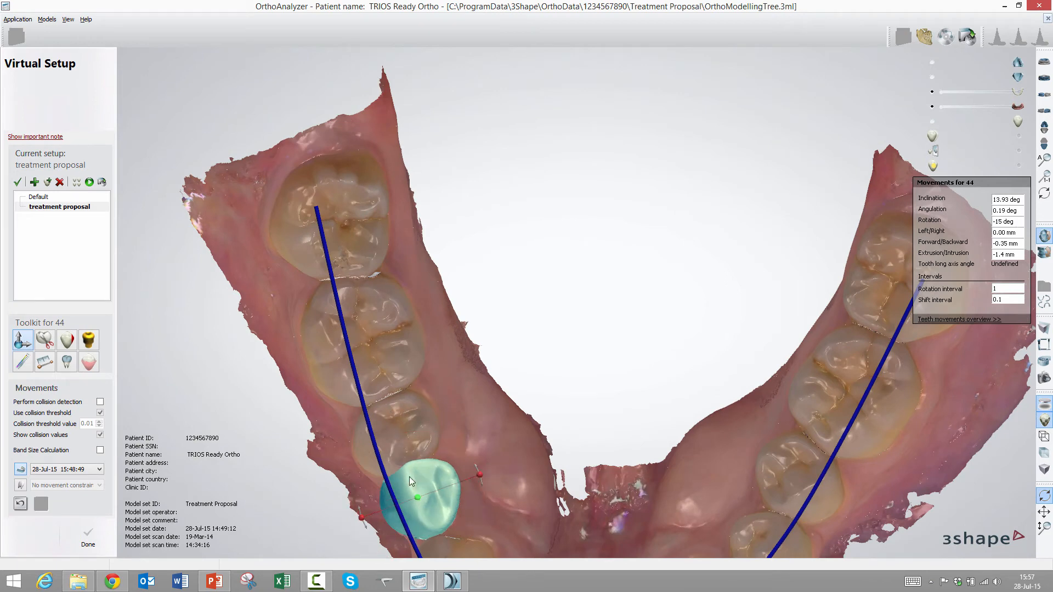
# Rotate tooth 42 by about 24.5 degrees to line it up with the ideal arch.
pyautogui.moveTo(409, 476); pyautogui.dragTo(379, 462, button='right')
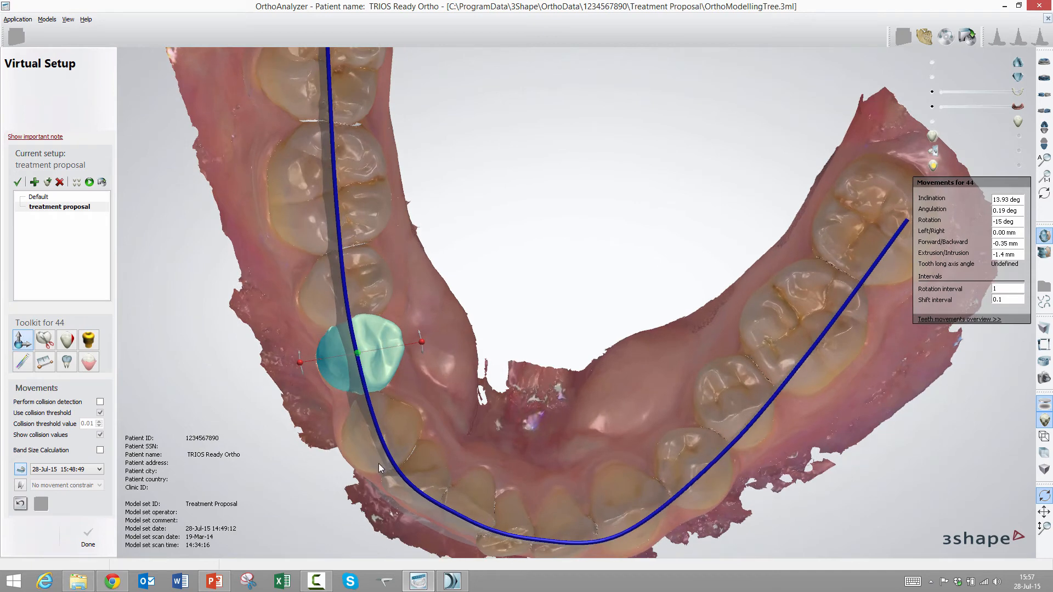
pyautogui.click(407, 488)
pyautogui.moveTo(422, 427); pyautogui.dragTo(445, 429)
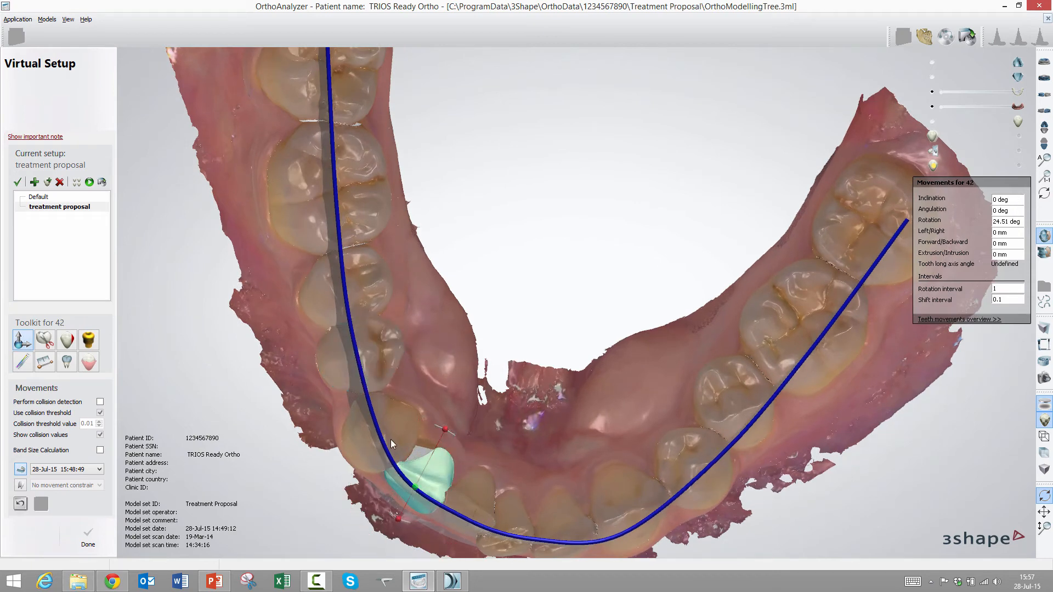
# Rotate tooth 41 to about -7.95 degrees and move it to about -0.73 mm left/right and 1.13 mm forward/backward along the ideal arch.
pyautogui.scroll(-3, 465, 351)
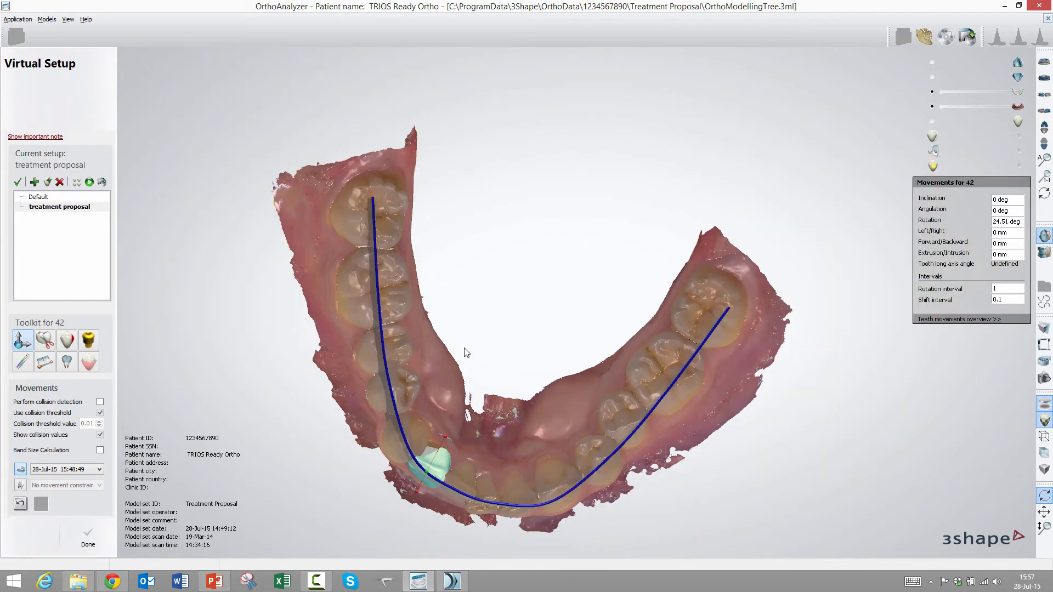
pyautogui.moveTo(433, 457)
pyautogui.mouseDown(button='right')
pyautogui.moveTo(442, 461)
pyautogui.moveTo(450, 376)
pyautogui.moveTo(465, 371)
pyautogui.moveTo(446, 458)
pyautogui.mouseUp(button='right')
pyautogui.scroll(3, 422, 483)
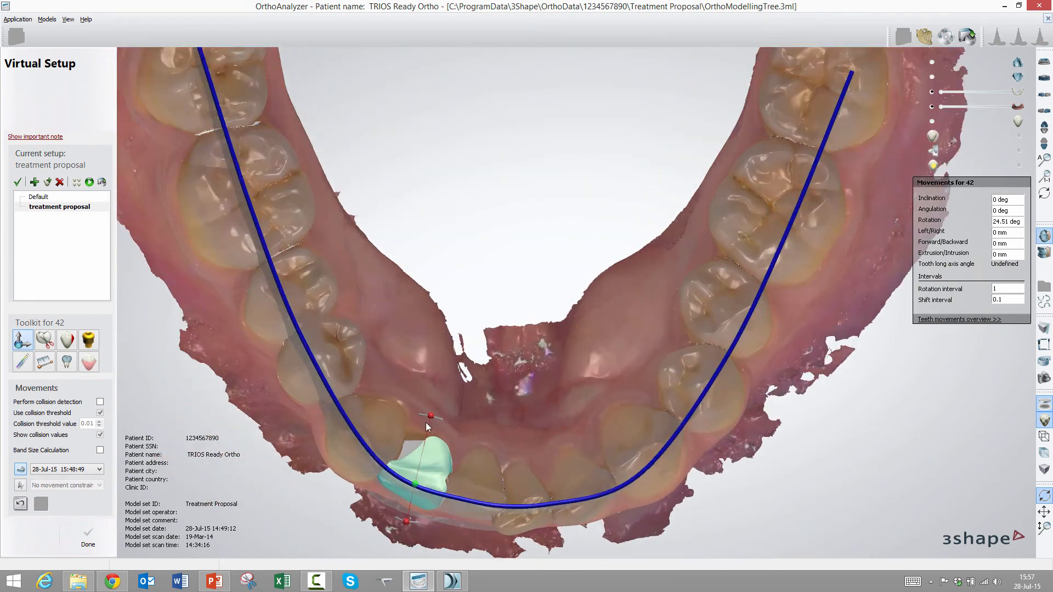
pyautogui.moveTo(430, 461); pyautogui.dragTo(475, 443)
pyautogui.click(468, 485)
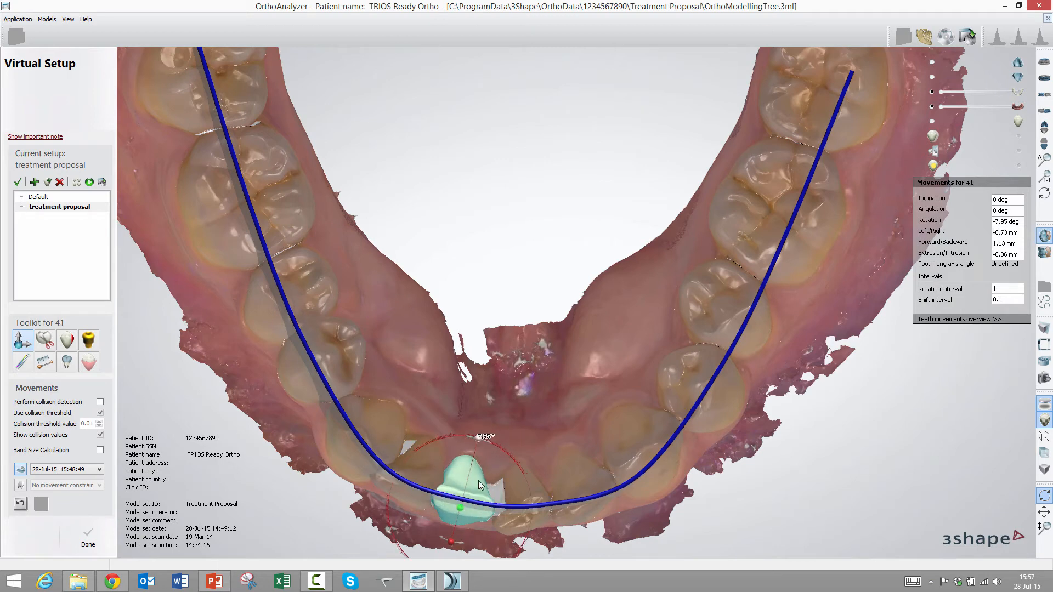
# Rotate tooth 31 by about 24.4 degrees and tooth 32 by about 14.2 degrees to follow the ideal arch.
pyautogui.click(524, 516)
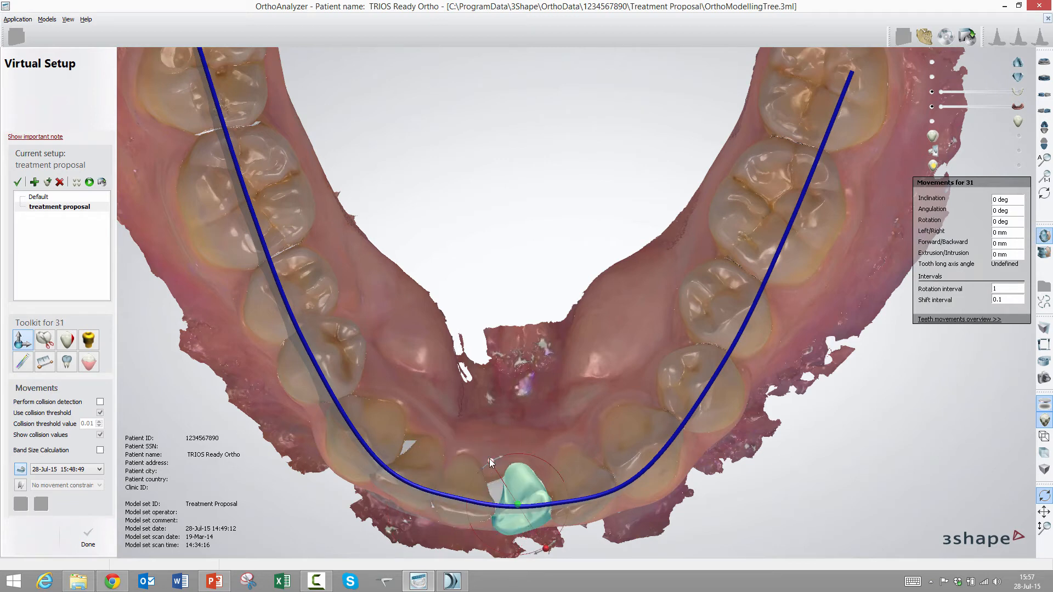
pyautogui.moveTo(489, 459); pyautogui.dragTo(562, 440)
pyautogui.click(581, 510)
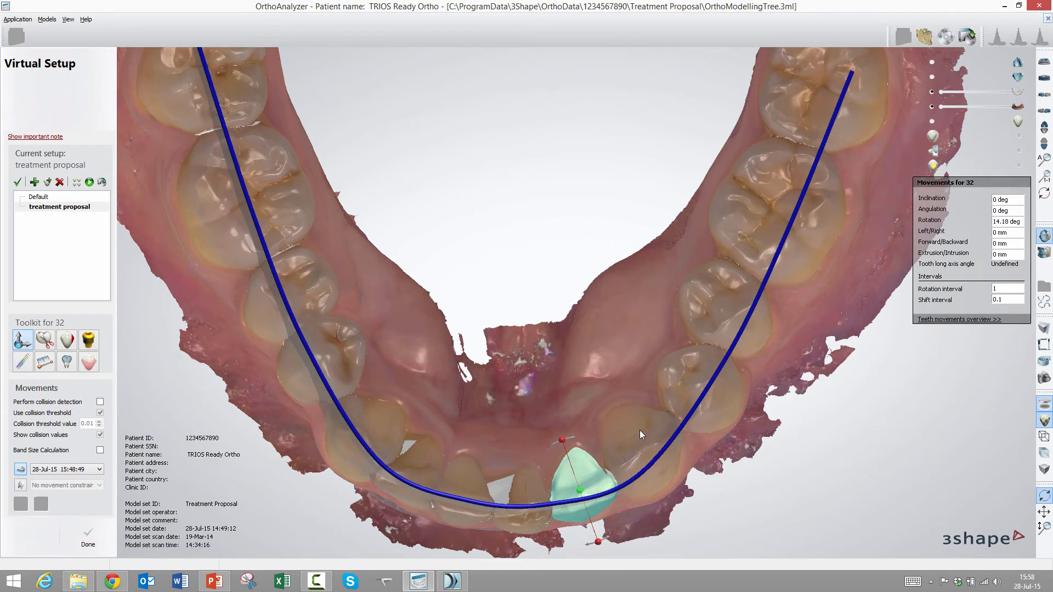
# Go past teeth 33 and 34 to tooth 35, rotate it about -14.7 degrees and move it about 0.17 mm left/right and 0.51 mm forward/backward.
pyautogui.click(651, 449)
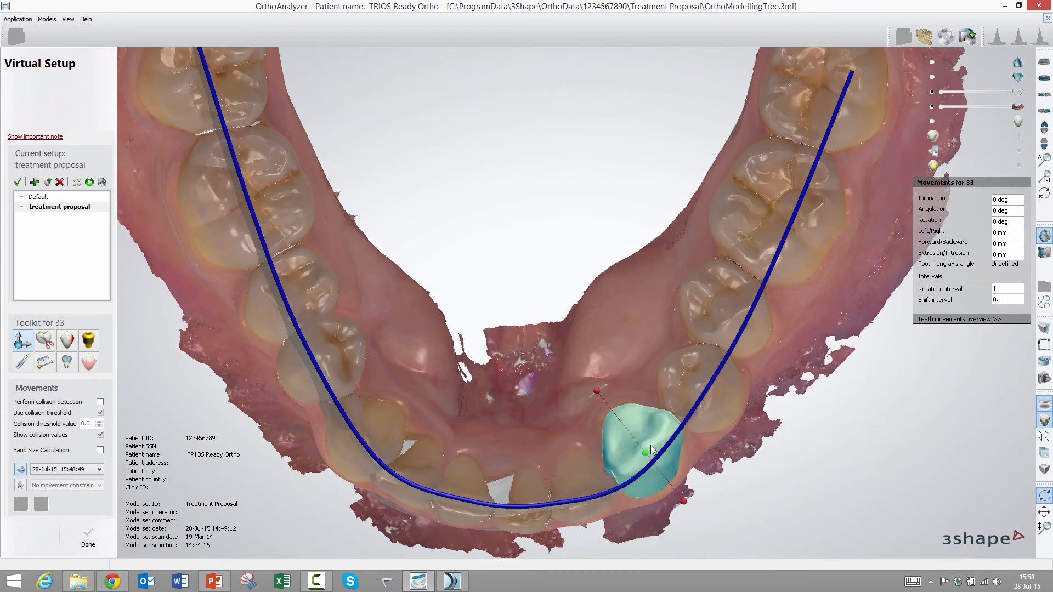
pyautogui.click(711, 400)
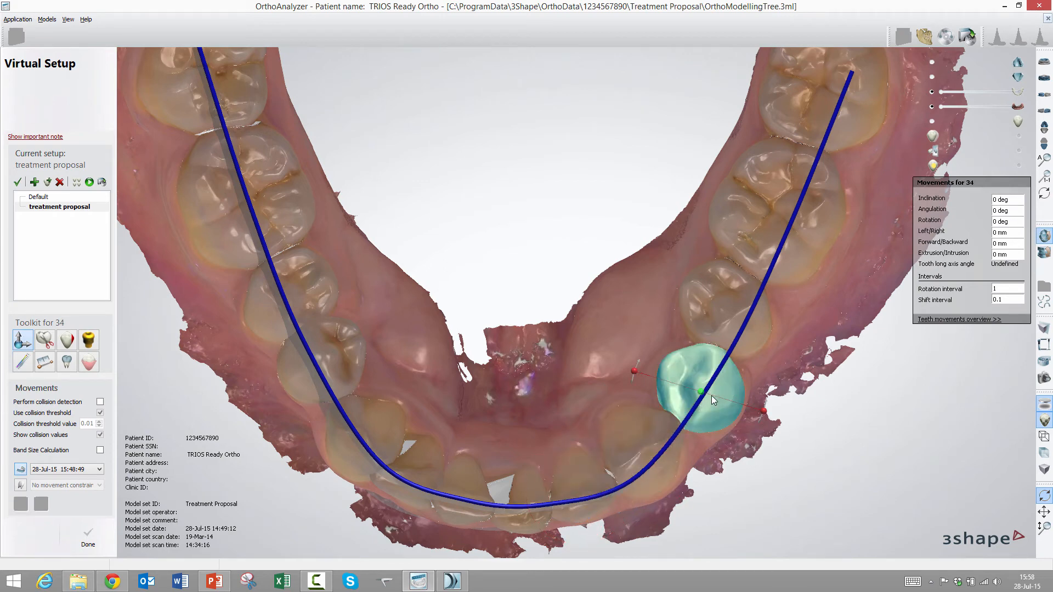
pyautogui.click(739, 322)
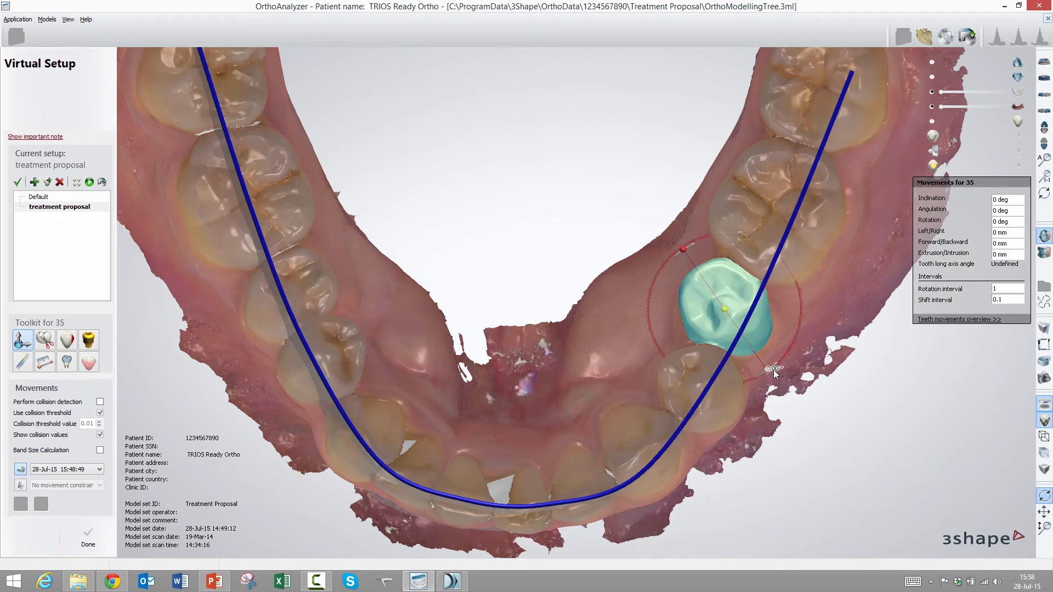
pyautogui.moveTo(773, 370); pyautogui.dragTo(784, 360)
pyautogui.moveTo(743, 329); pyautogui.dragTo(748, 333)
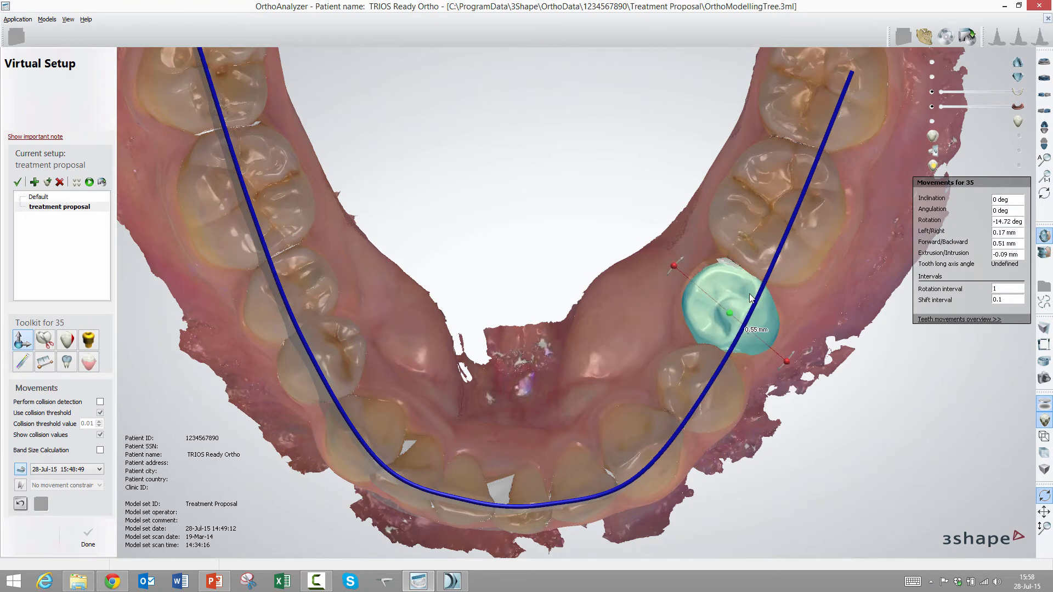
# Rotate tooth 36 about -4.2 degrees and move it to about -0.37 mm left/right and 0.3 mm forward/backward.
pyautogui.click(789, 219)
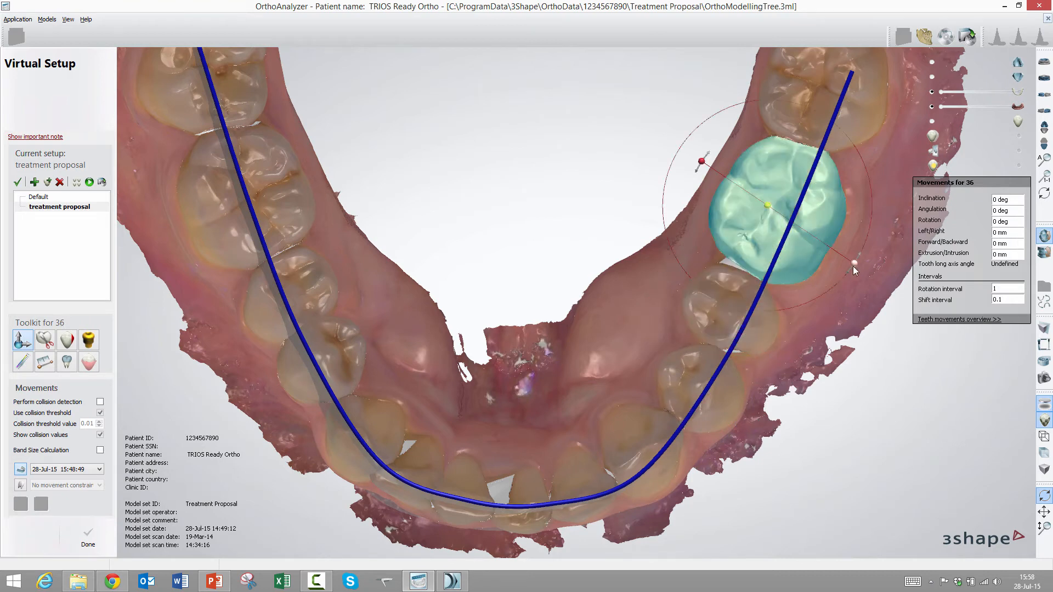
pyautogui.moveTo(855, 263); pyautogui.dragTo(859, 260)
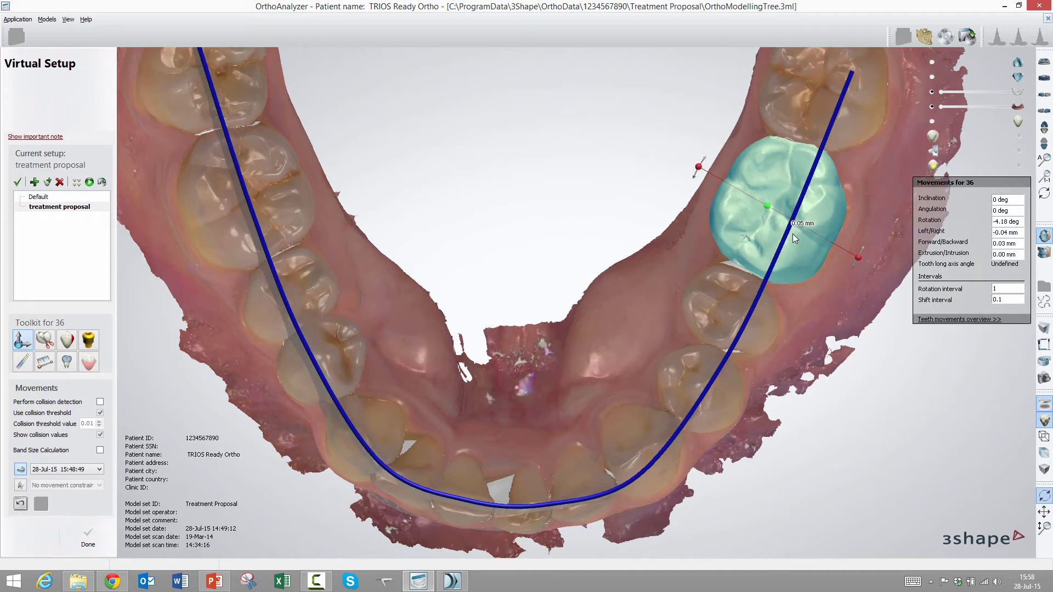
pyautogui.moveTo(793, 226); pyautogui.dragTo(792, 229)
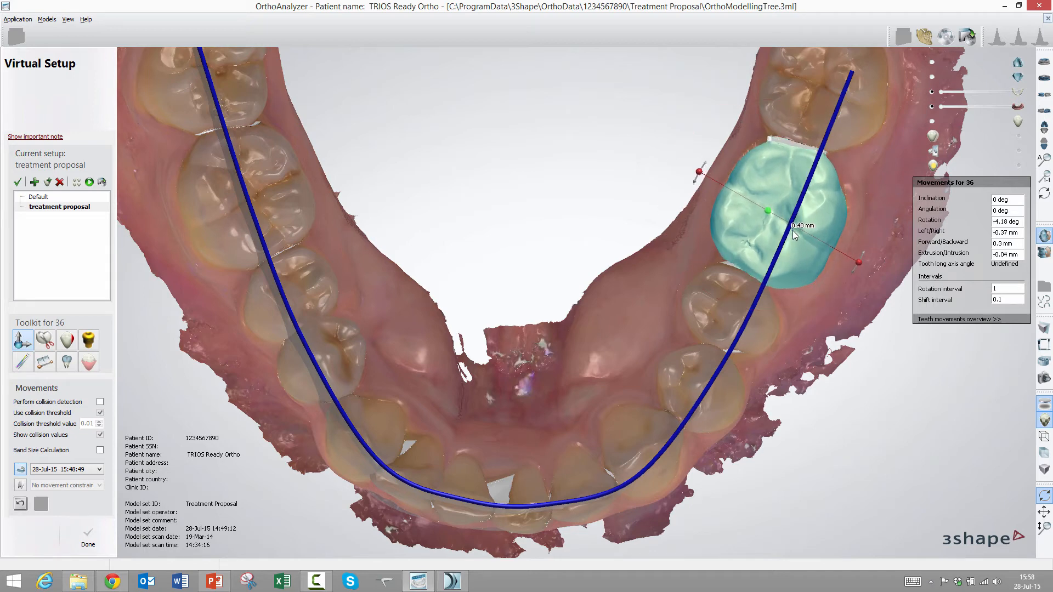
# Tip tooth 31 to 0.52 degrees inclination and -1.15 degrees angulation, and move it to about -0.46 mm left/right, -0.37 mm forward/backward and 0.2 mm extrusion/intrusion.
pyautogui.moveTo(541, 370); pyautogui.dragTo(537, 298, button='right')
pyautogui.click(498, 233)
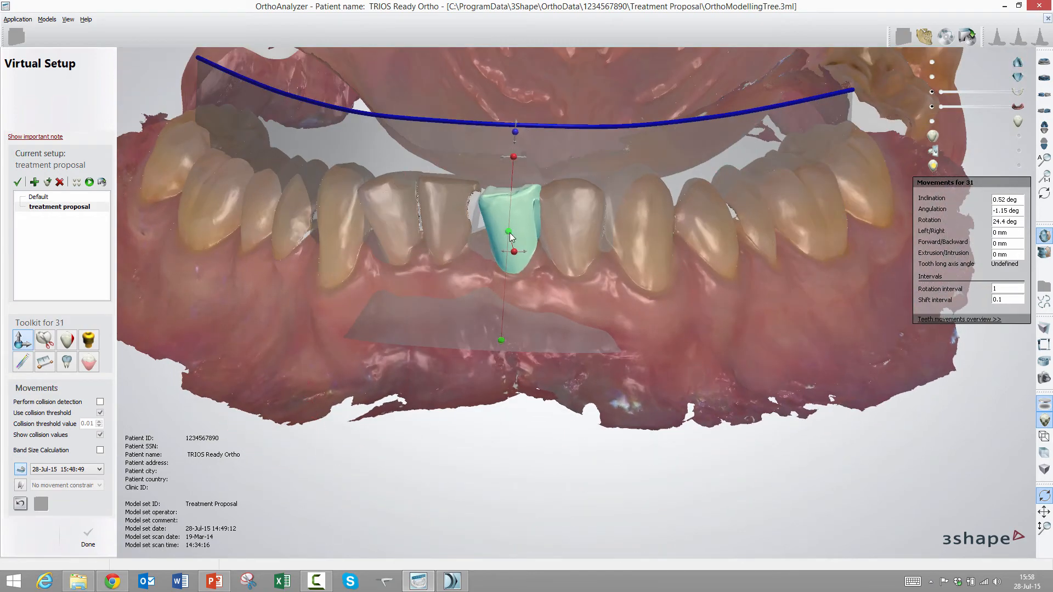
pyautogui.moveTo(505, 231); pyautogui.dragTo(506, 229)
# Examine the side surface of tooth 31 facing tooth 32 up close, from the front and from the occlusal direction.
pyautogui.moveTo(463, 248)
pyautogui.mouseDown(button='right')
pyautogui.moveTo(477, 248)
pyautogui.moveTo(477, 233)
pyautogui.mouseUp(button='right')
pyautogui.scroll(5, 477, 232)
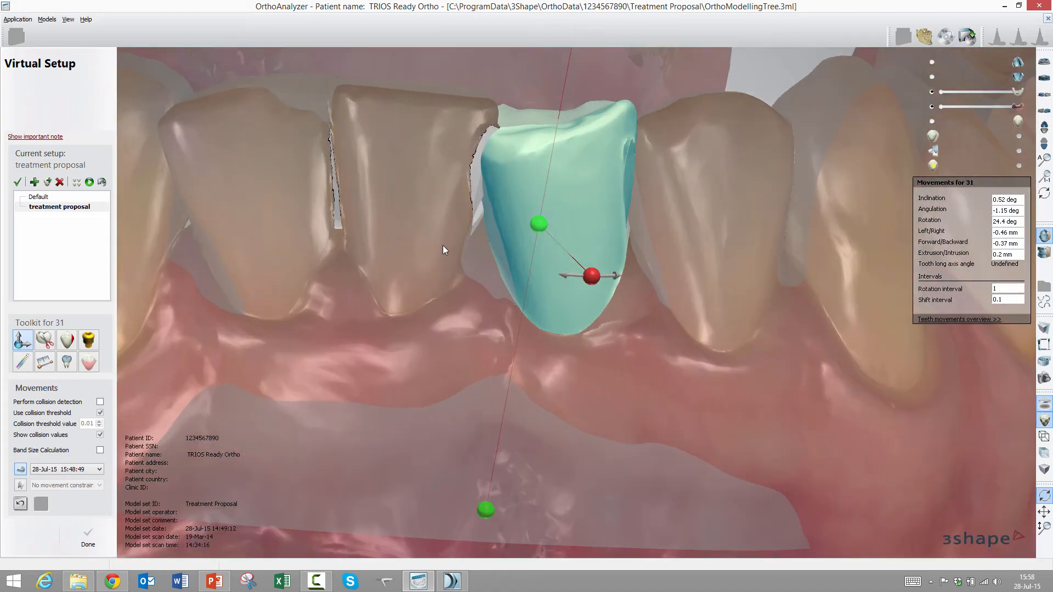
pyautogui.scroll(-3, 443, 246)
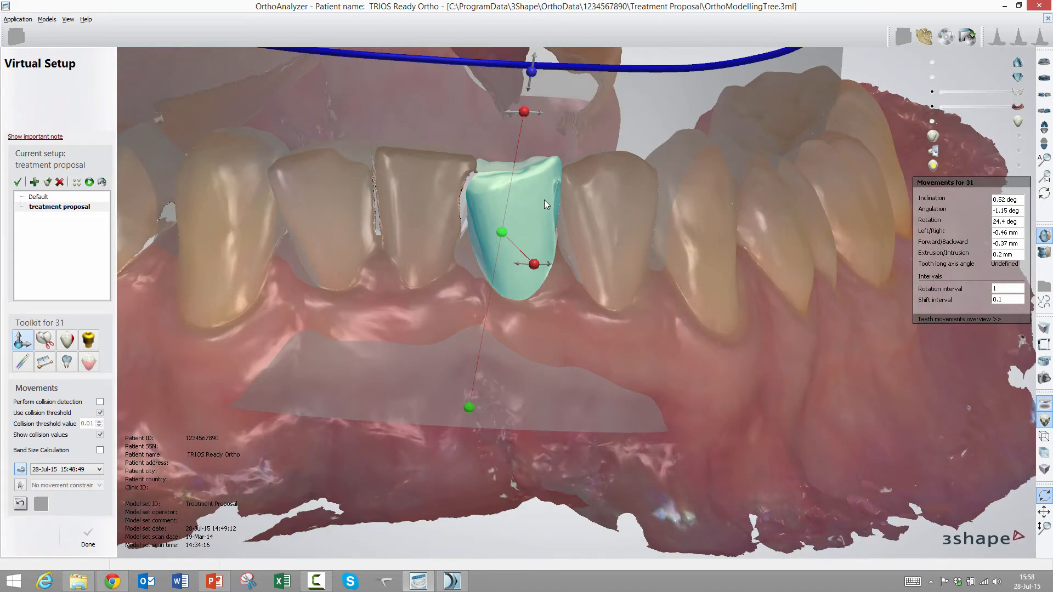
pyautogui.scroll(5, 544, 199)
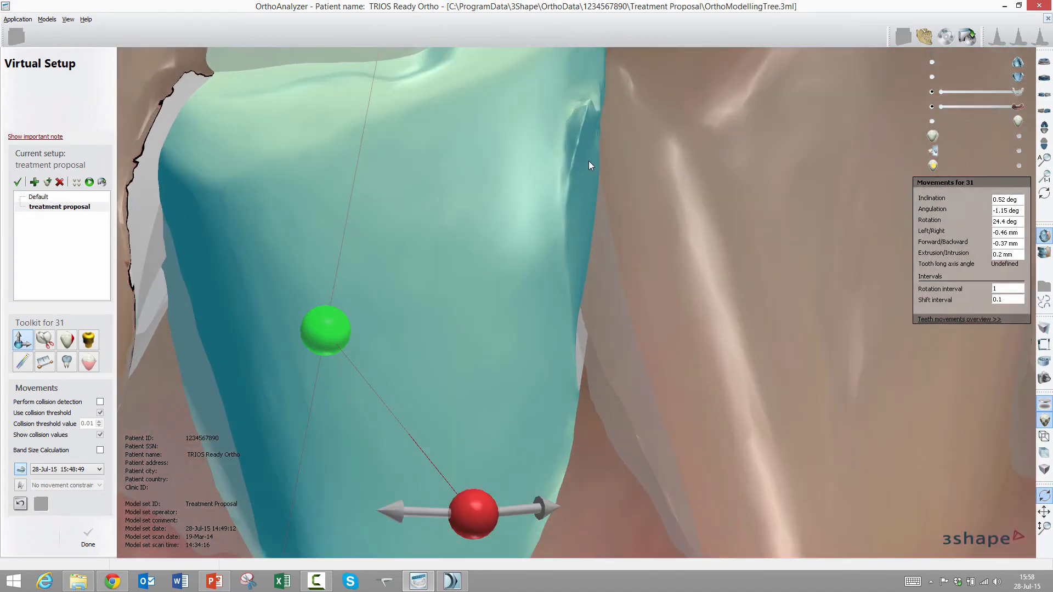
pyautogui.scroll(-3, 581, 298)
pyautogui.moveTo(574, 288); pyautogui.dragTo(548, 293, button='right')
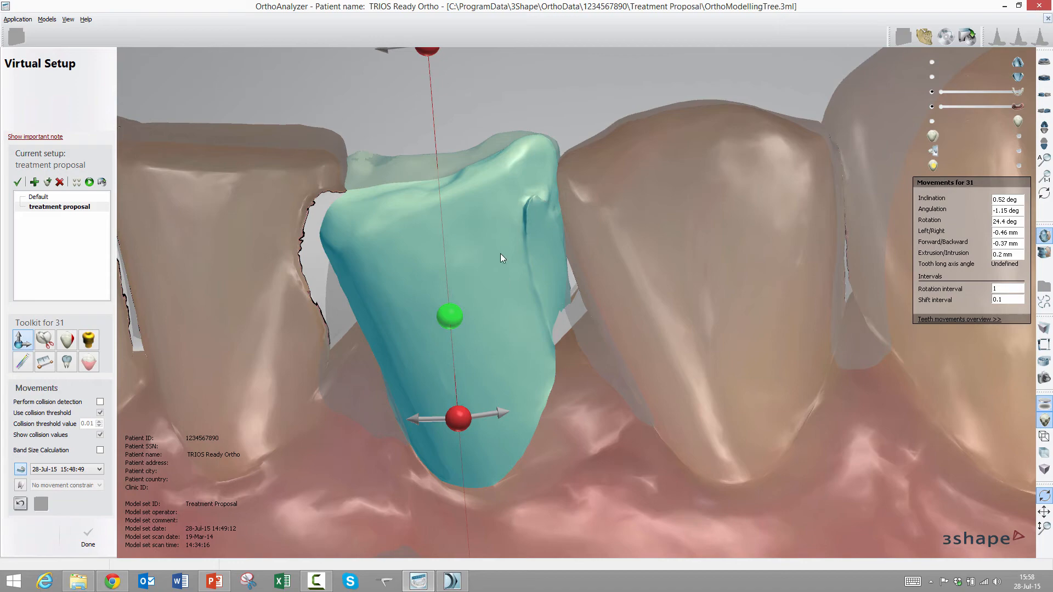
pyautogui.moveTo(500, 253); pyautogui.dragTo(517, 373, button='right')
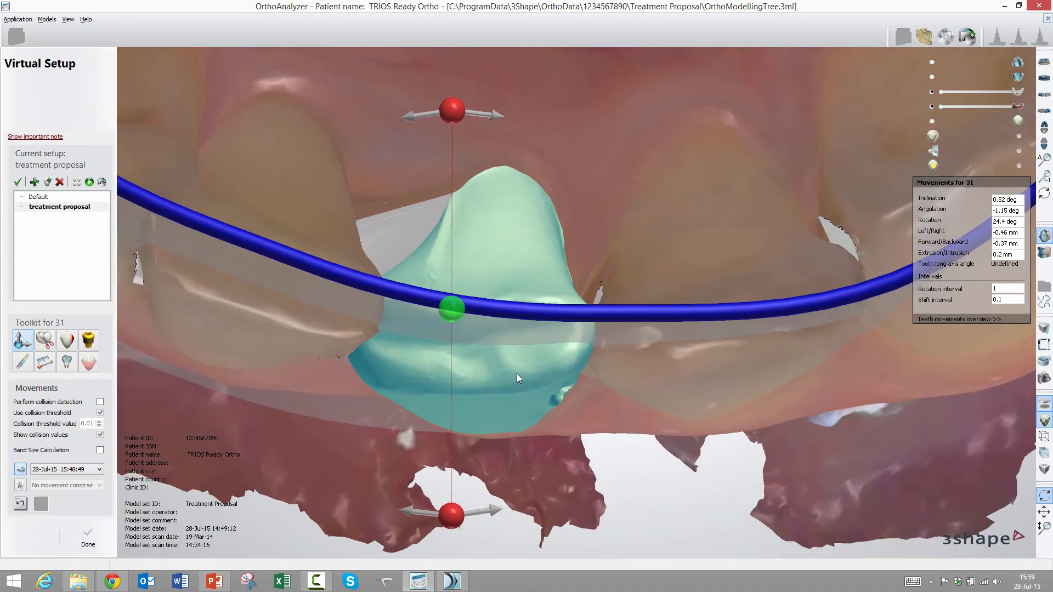
# Move tooth 31 to about -0.13 mm left/right, -0.76 mm forward/backward and 0.15 mm extrusion/intrusion.
pyautogui.moveTo(516, 374)
pyautogui.mouseDown()
pyautogui.moveTo(526, 345)
pyautogui.moveTo(513, 359)
pyautogui.mouseUp()
pyautogui.moveTo(506, 390); pyautogui.dragTo(542, 291, button='right')
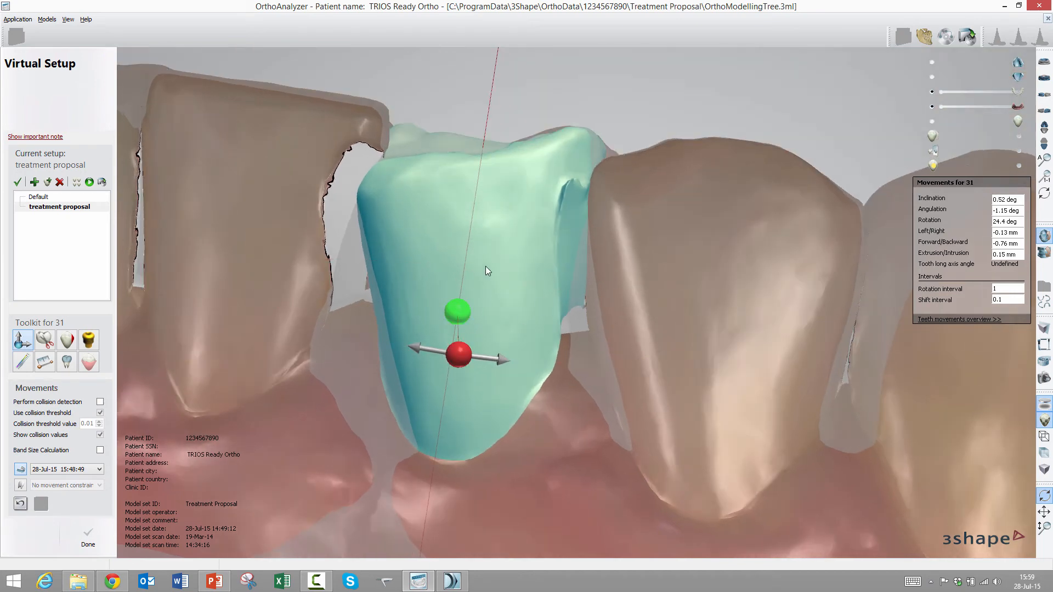
pyautogui.scroll(-8, 515, 272)
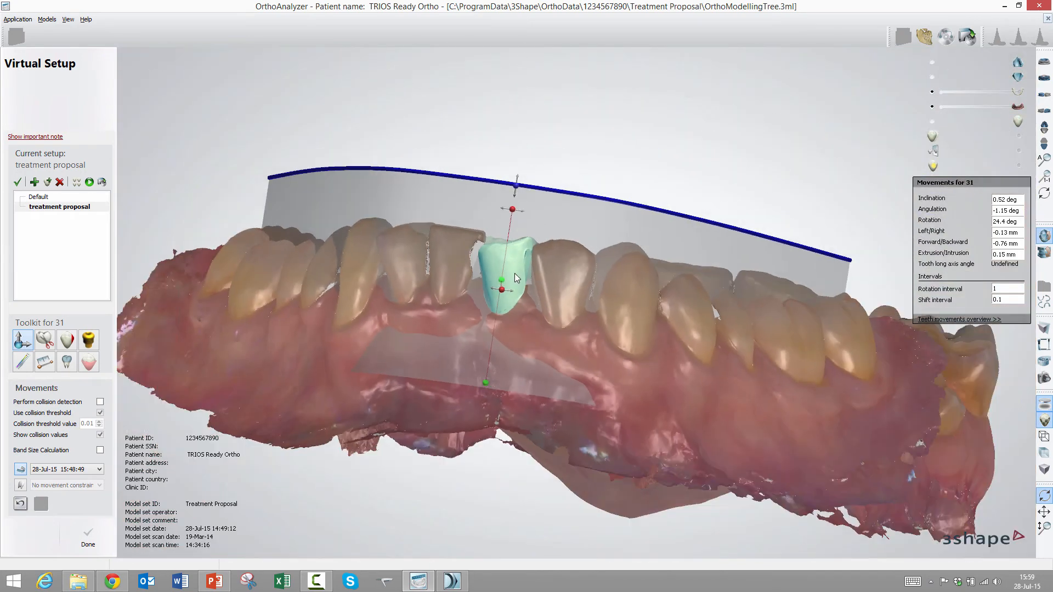
pyautogui.moveTo(514, 277); pyautogui.dragTo(517, 379, button='right')
pyautogui.scroll(3, 527, 370)
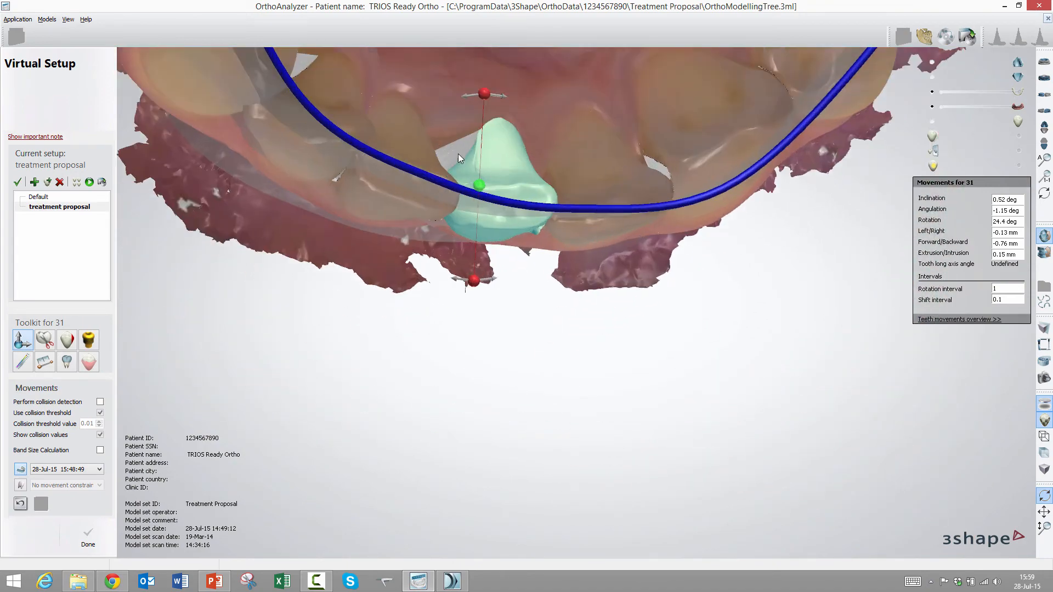
pyautogui.moveTo(337, 91); pyautogui.dragTo(507, 196, button='right')
pyautogui.moveTo(561, 227); pyautogui.dragTo(554, 334, button='right')
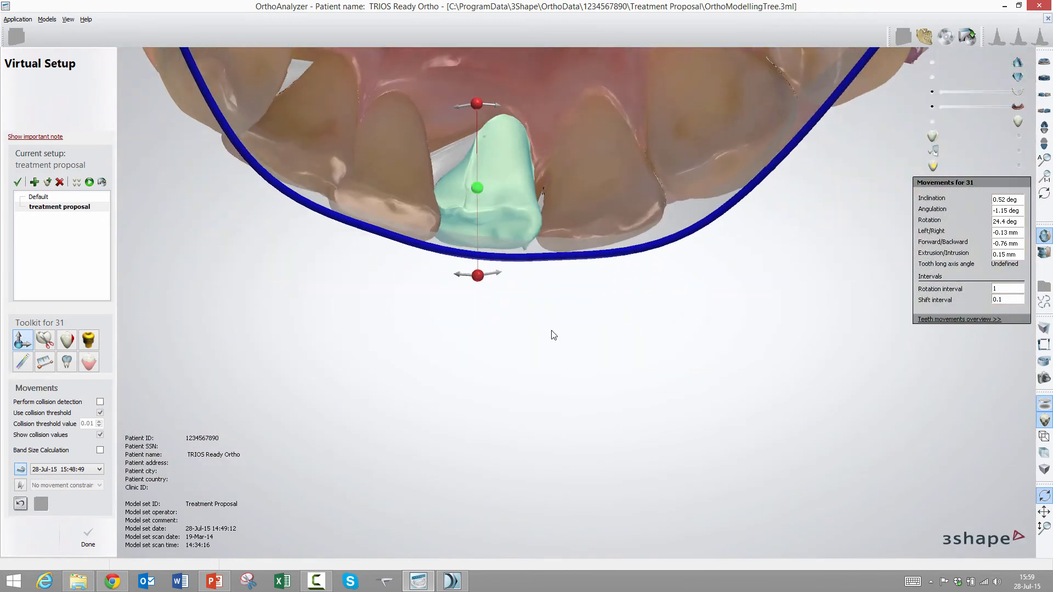
# Turn on collision detection for the mandibular teeth and hide the surrounding gingiva.
pyautogui.click(100, 402)
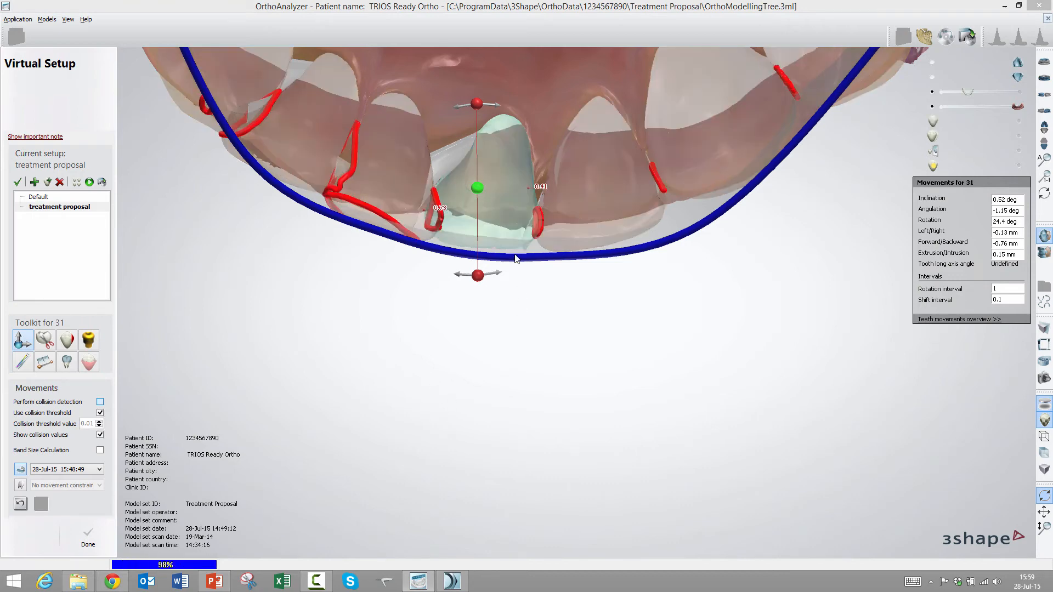
pyautogui.moveTo(526, 181); pyautogui.dragTo(524, 150, button='right')
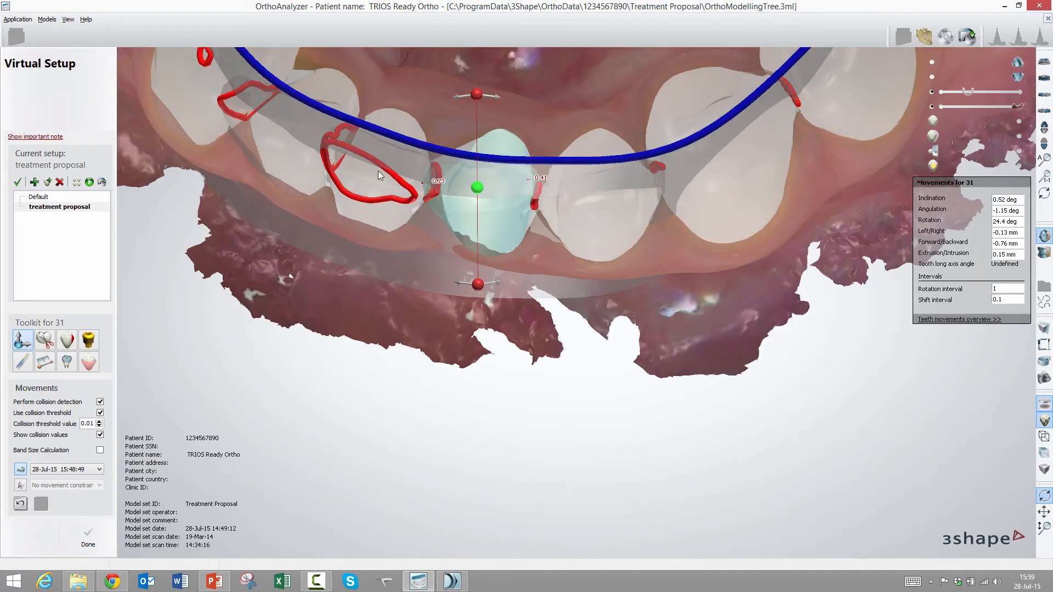
pyautogui.moveTo(515, 169); pyautogui.dragTo(648, 150, button='right')
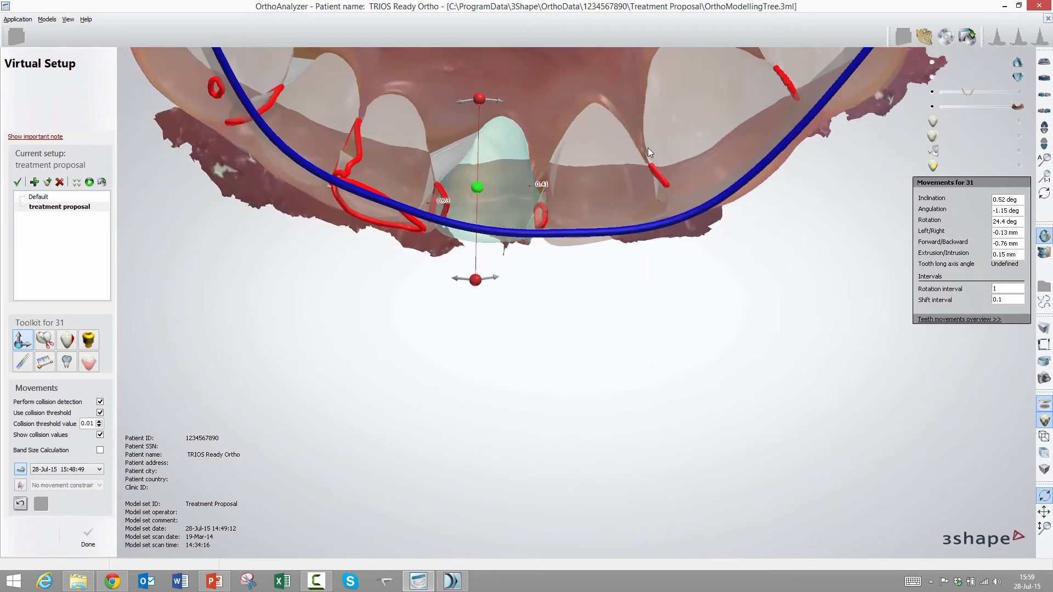
pyautogui.click(932, 107)
pyautogui.moveTo(525, 177); pyautogui.dragTo(470, 439, button='right')
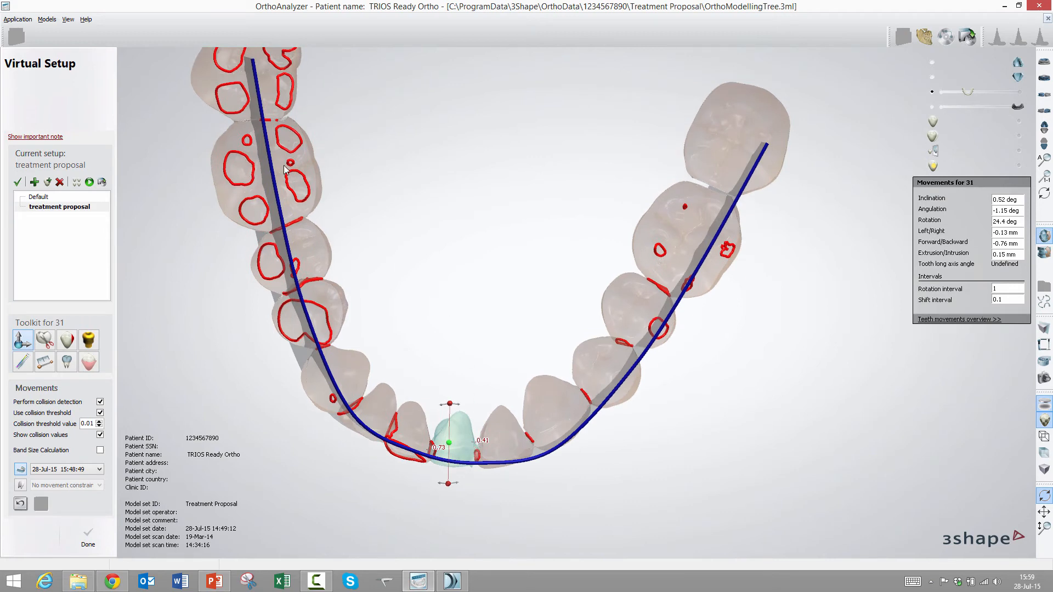
# Select tooth 46 and extrude it to about 1.22 mm extrusion/intrusion.
pyautogui.moveTo(250, 193); pyautogui.dragTo(363, 171, button='right')
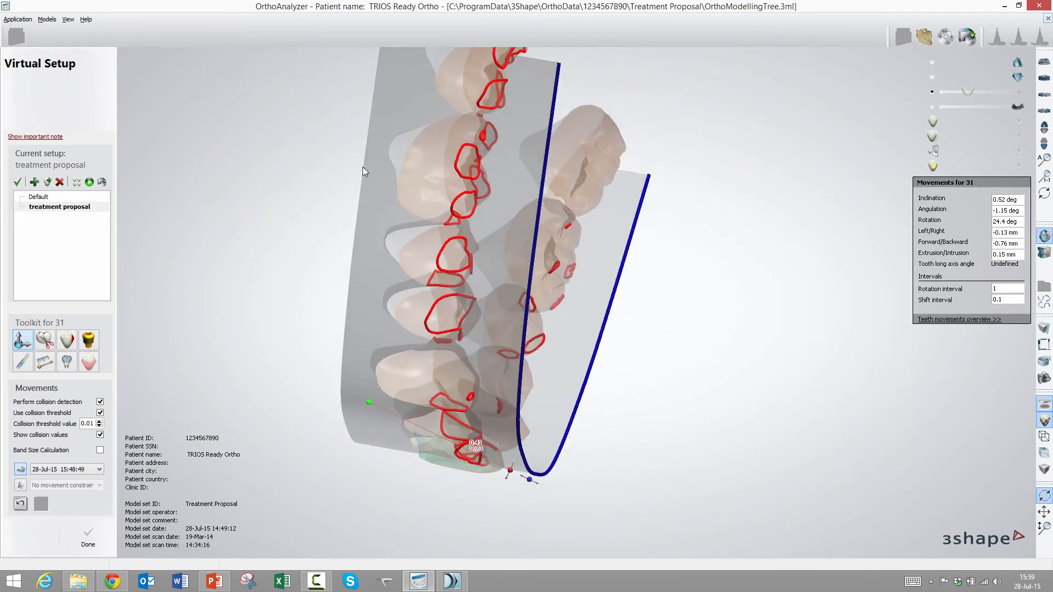
pyautogui.click(432, 171)
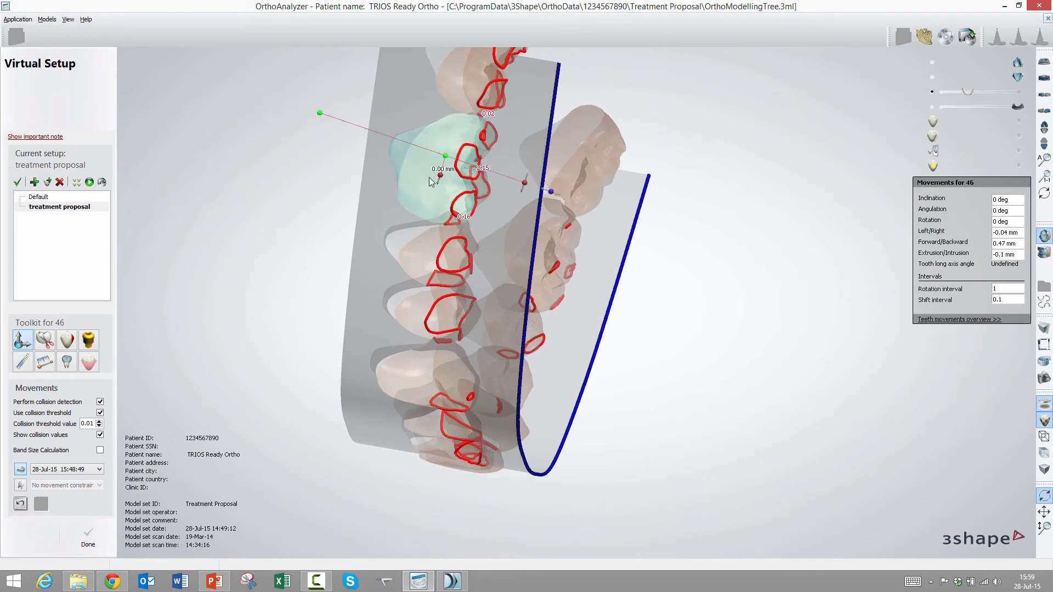
pyautogui.moveTo(552, 192); pyautogui.dragTo(606, 265)
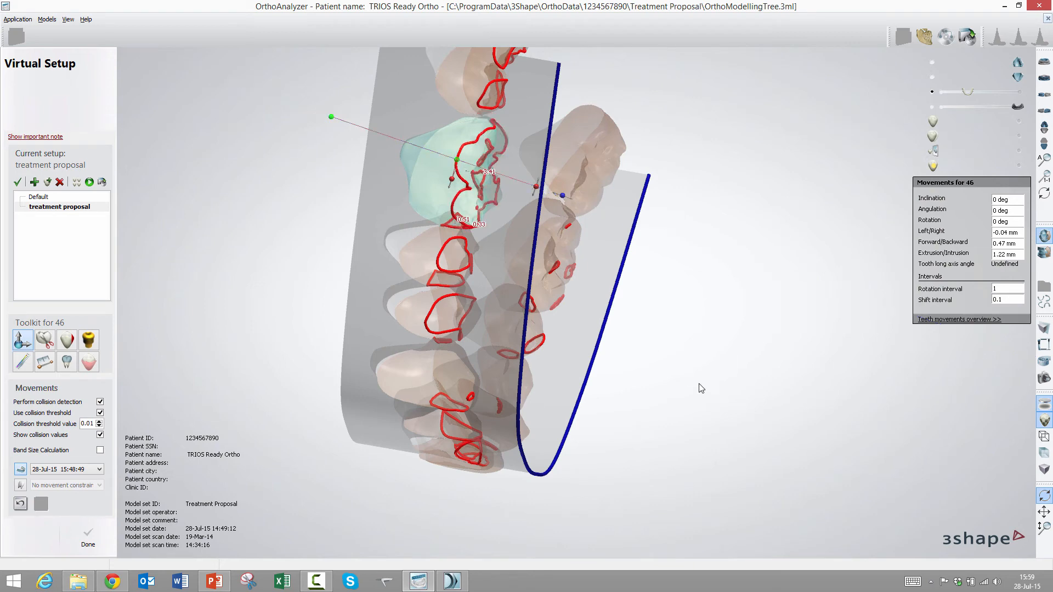
pyautogui.moveTo(507, 276); pyautogui.dragTo(535, 299, button='right')
pyautogui.scroll(-3, 507, 281)
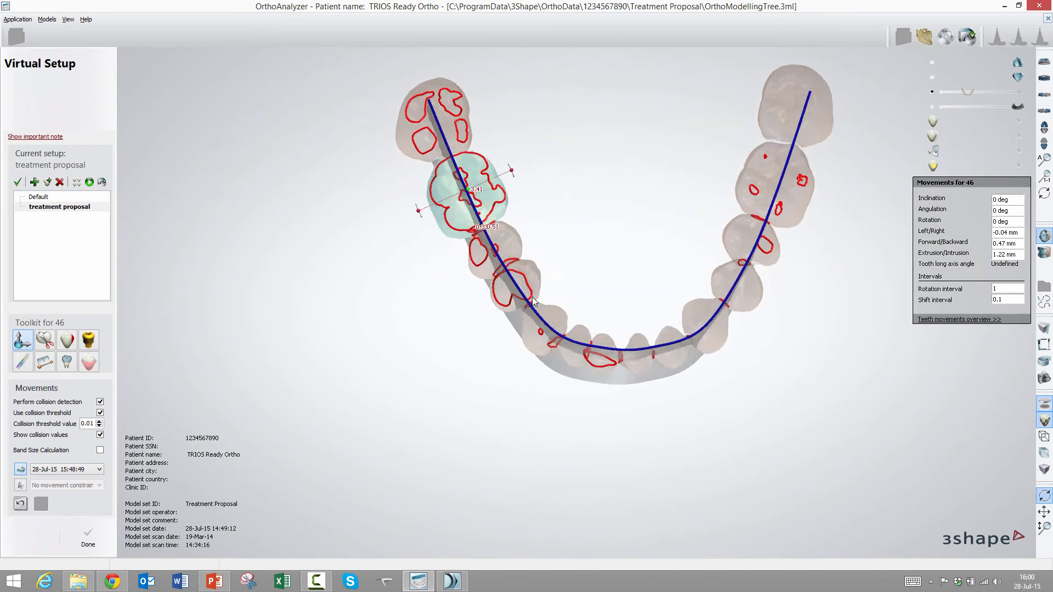
# Examine the collision between teeth 46 and 45 up close from several angles, with tooth 45 selected for its collision values.
pyautogui.scroll(5, 454, 289)
pyautogui.moveTo(399, 263); pyautogui.dragTo(436, 258, button='right')
pyautogui.scroll(3, 436, 258)
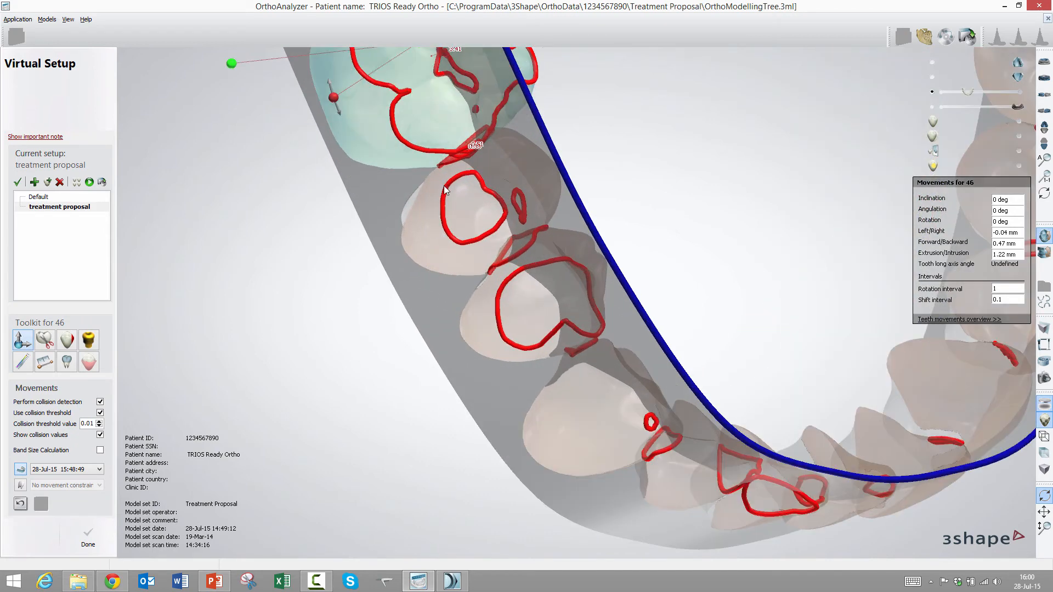
pyautogui.moveTo(483, 167); pyautogui.dragTo(439, 202, button='right')
pyautogui.scroll(5, 460, 184)
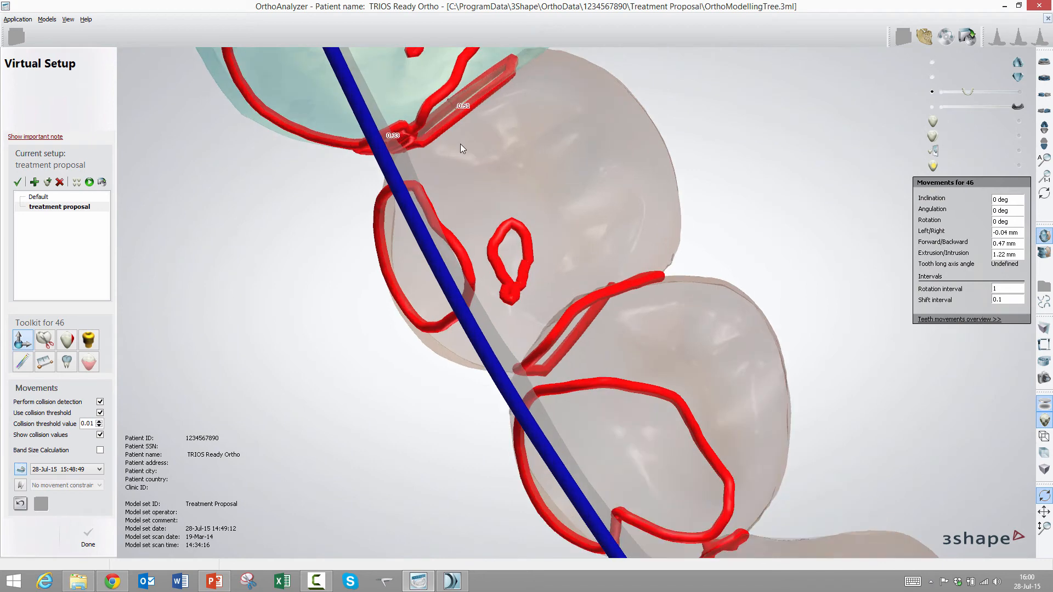
pyautogui.moveTo(452, 204); pyautogui.dragTo(445, 281, button='middle')
pyautogui.scroll(3, 446, 282)
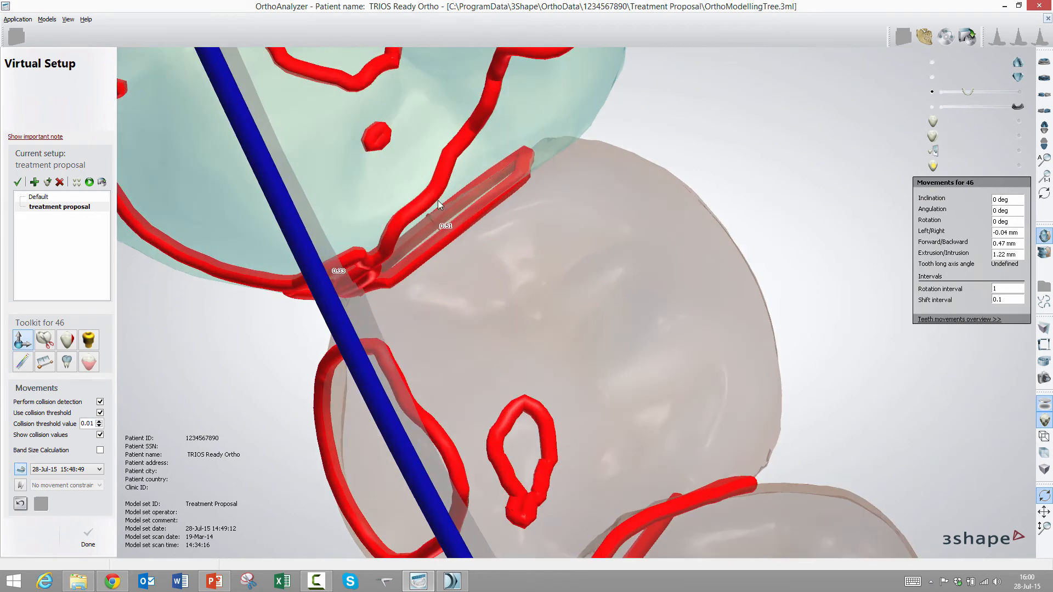
pyautogui.click(571, 354)
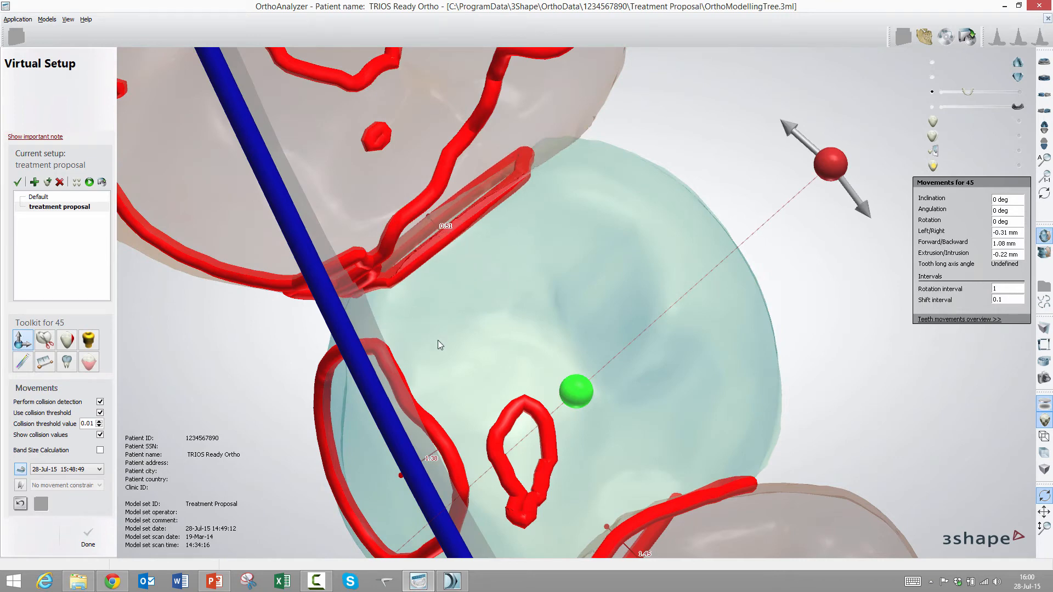
pyautogui.scroll(5, 443, 229)
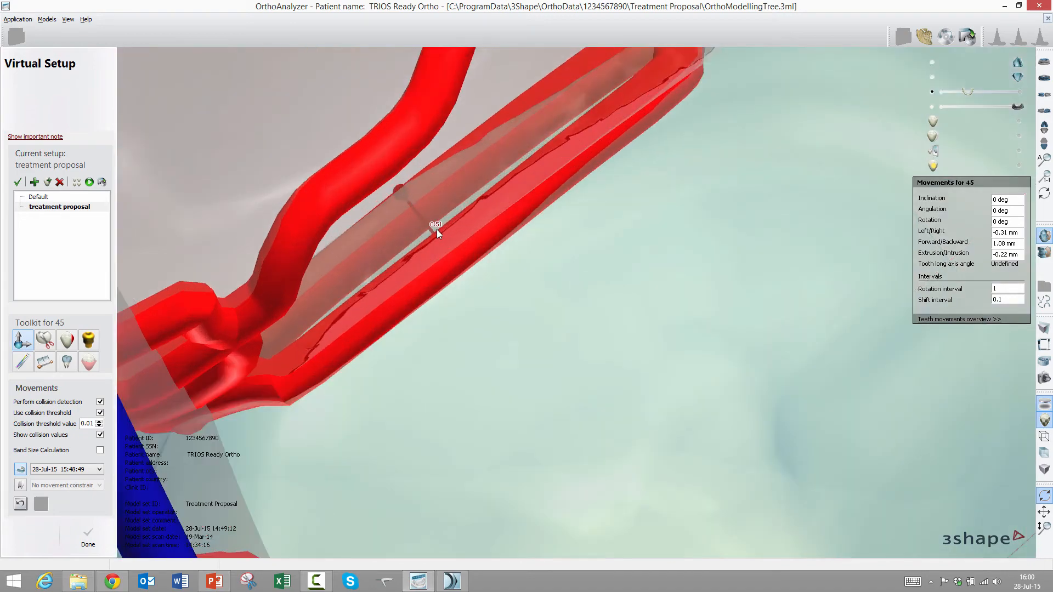
pyautogui.scroll(-3, 426, 304)
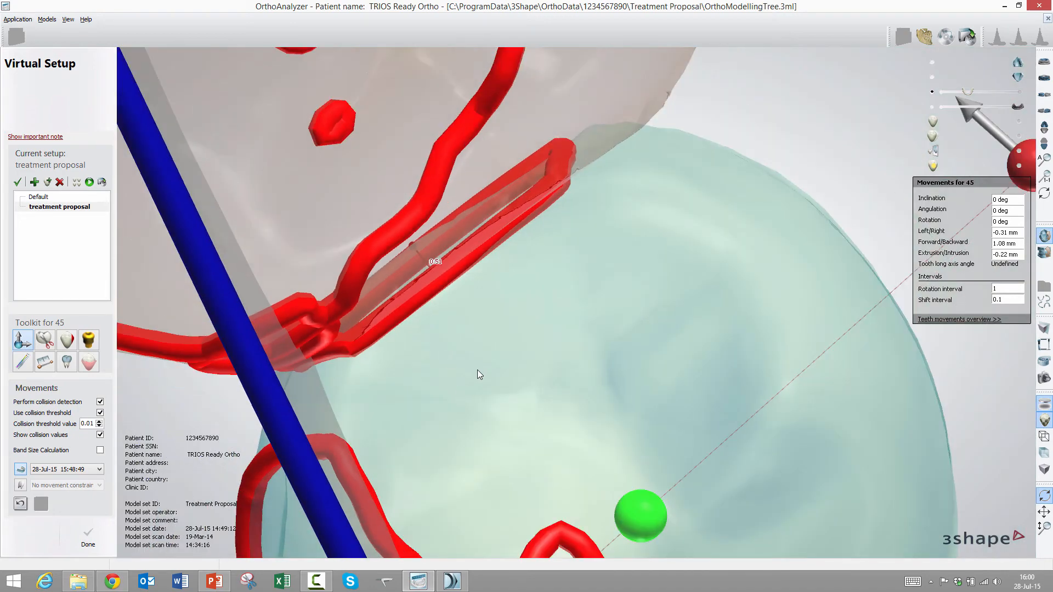
pyautogui.moveTo(477, 369); pyautogui.dragTo(526, 336, button='right')
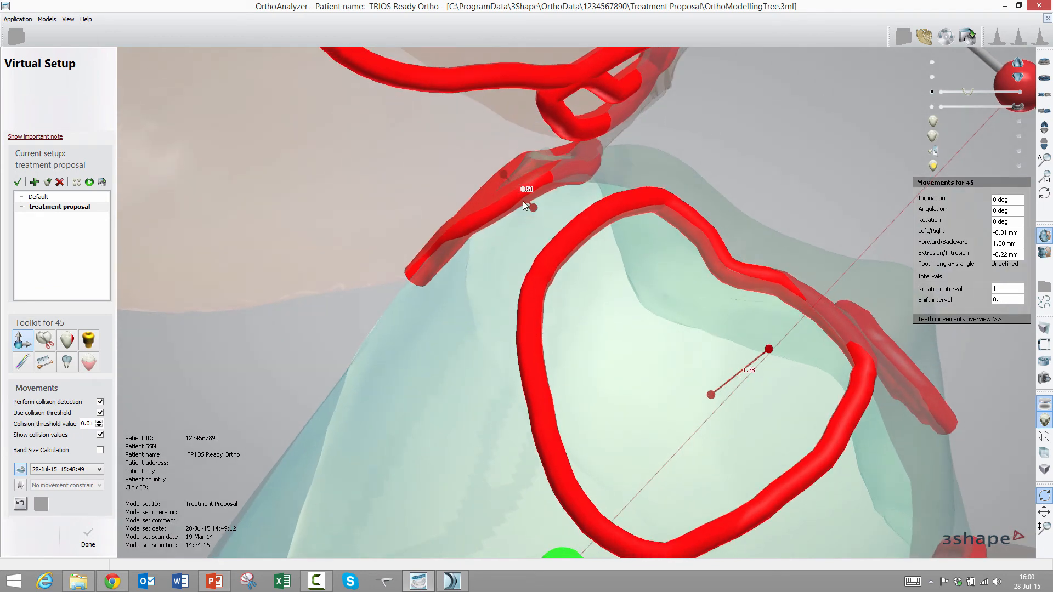
pyautogui.scroll(4, 522, 200)
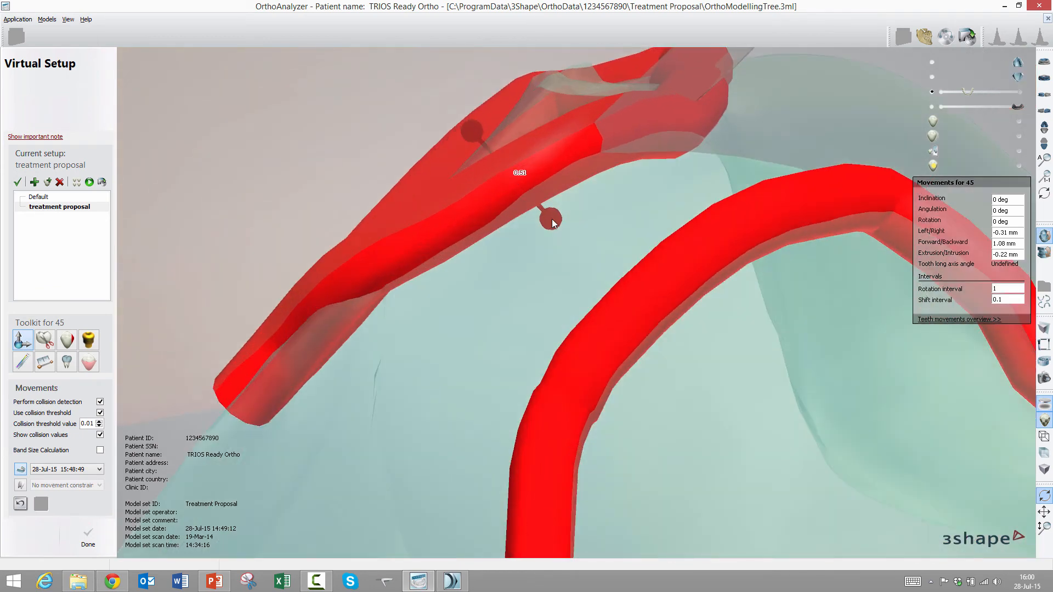
pyautogui.scroll(-6, 511, 214)
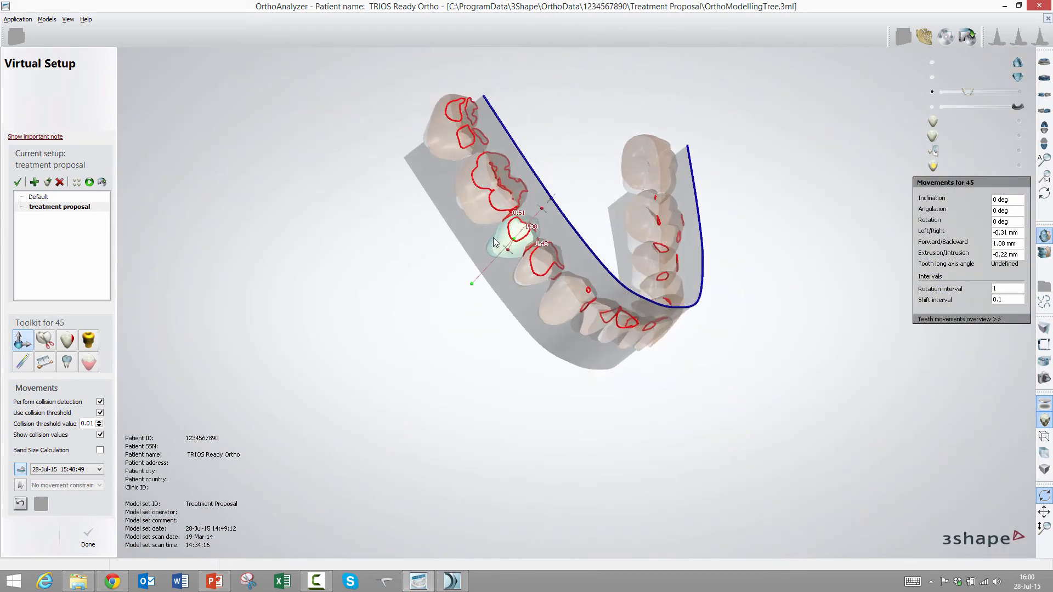
# Examine the collision outlines and values on tooth 45 and towards its neighbours, teeth 46 and 44, from the buccal and occlusal directions.
pyautogui.scroll(5, 495, 243)
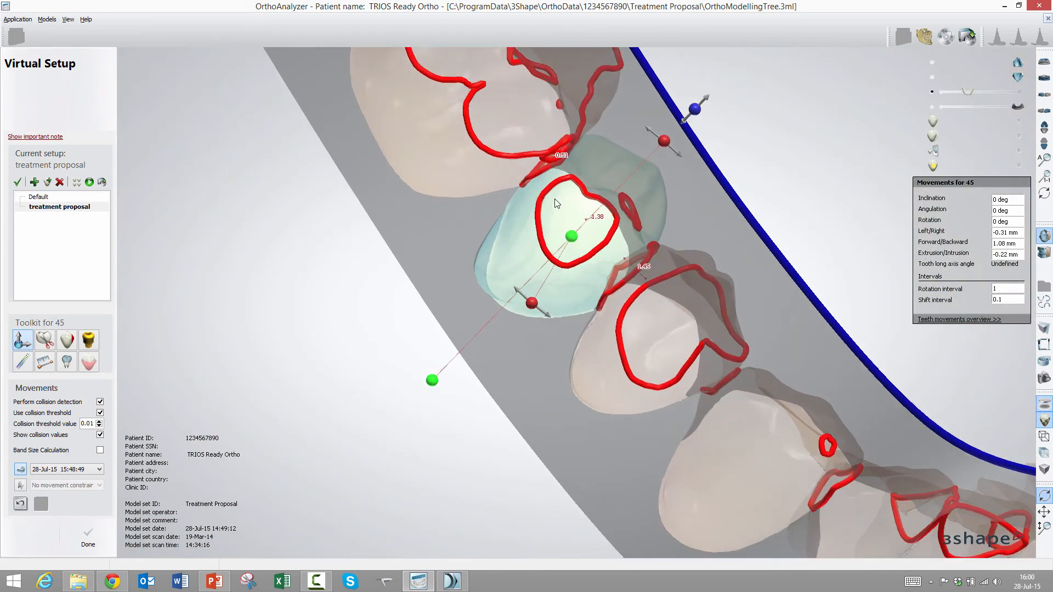
pyautogui.scroll(5, 548, 210)
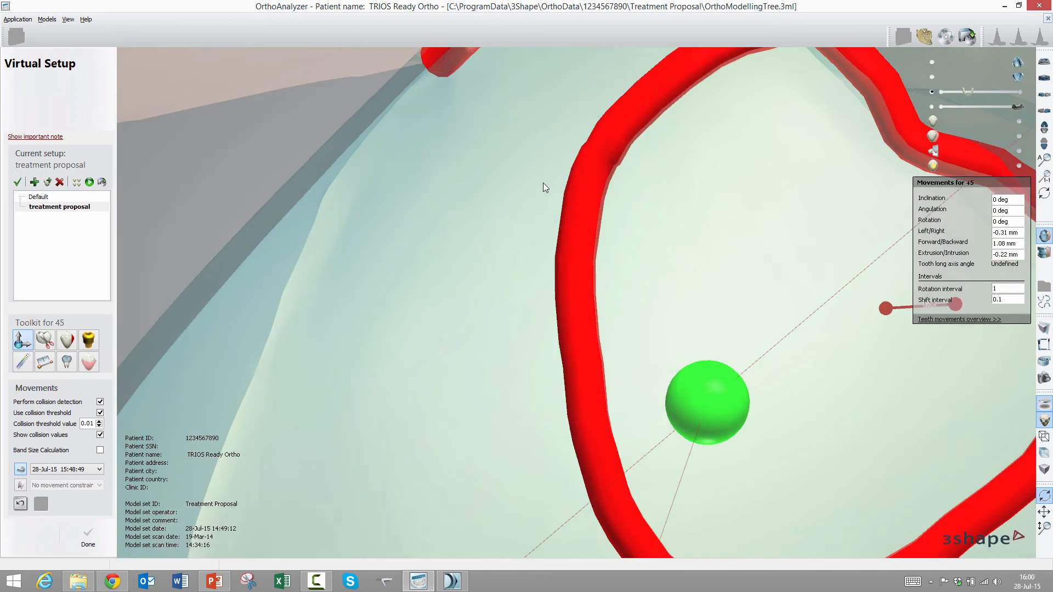
pyautogui.scroll(-2, 543, 183)
pyautogui.moveTo(542, 185); pyautogui.dragTo(418, 358, button='middle')
pyautogui.moveTo(424, 359); pyautogui.dragTo(462, 307, button='right')
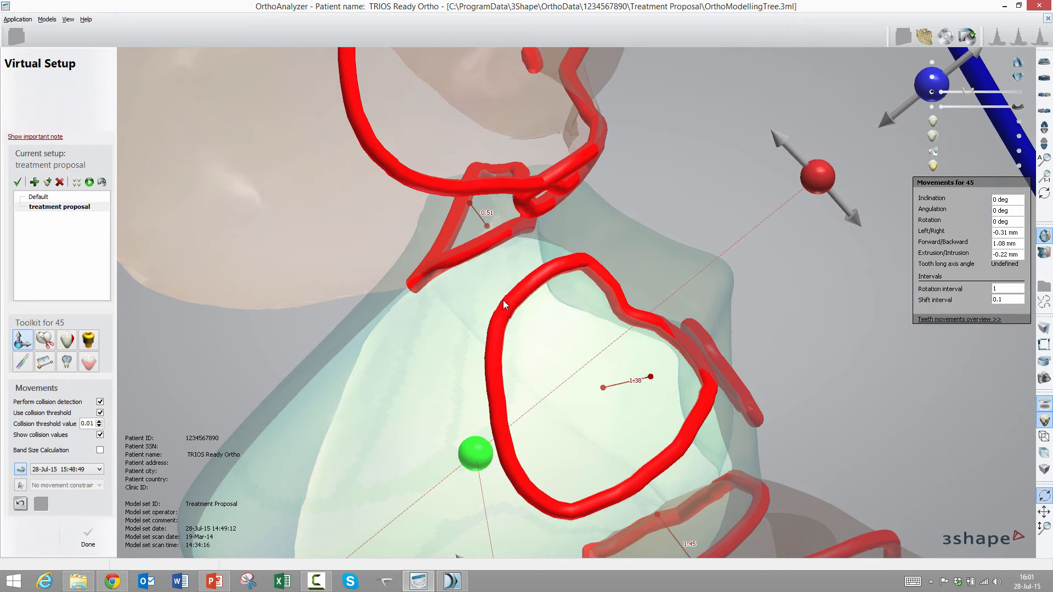
pyautogui.scroll(-4, 514, 349)
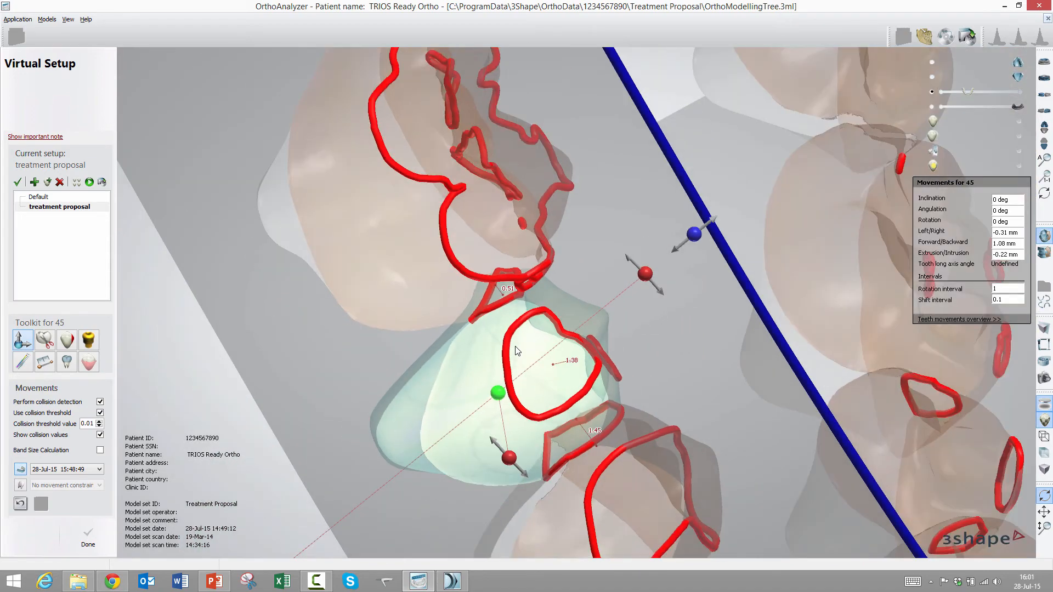
pyautogui.scroll(-1, 515, 350)
pyautogui.scroll(-3, 514, 351)
pyautogui.moveTo(514, 351); pyautogui.dragTo(504, 317, button='right')
pyautogui.scroll(4, 503, 314)
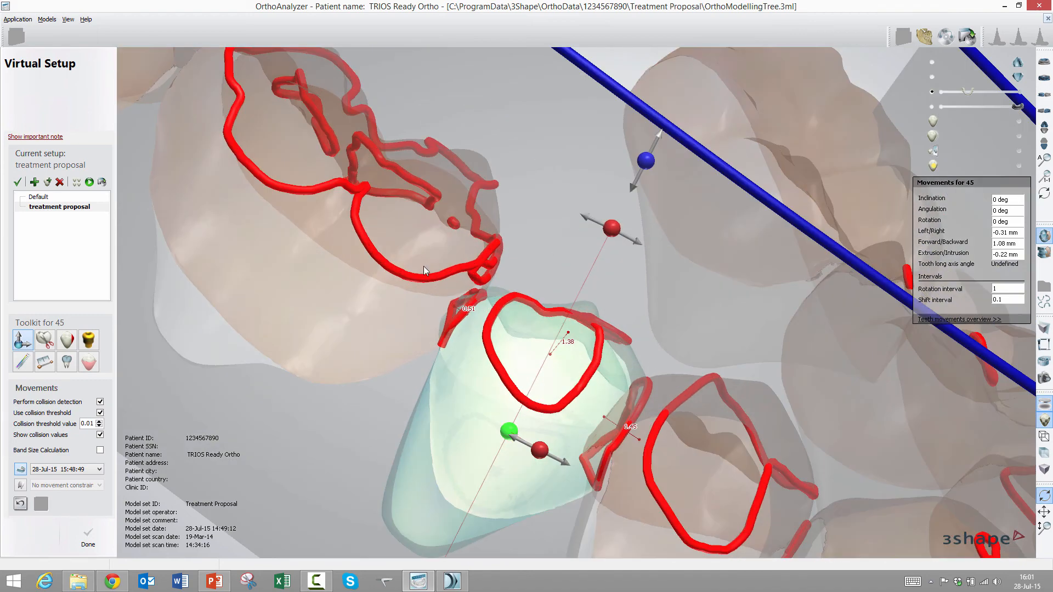
pyautogui.scroll(-3, 448, 315)
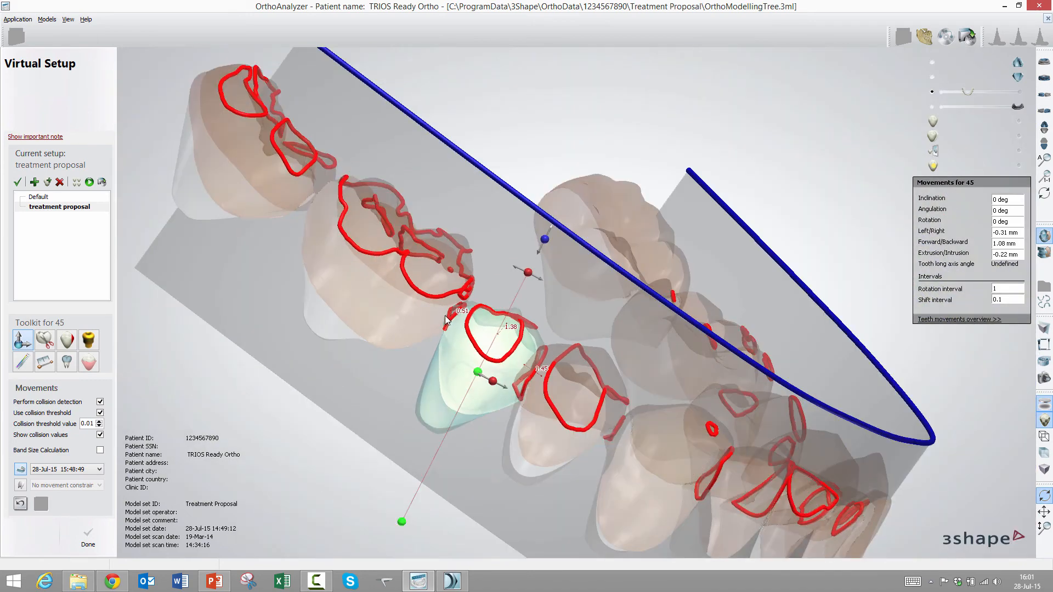
pyautogui.moveTo(445, 315)
pyautogui.mouseDown(button='right')
pyautogui.moveTo(423, 324)
pyautogui.moveTo(409, 347)
pyautogui.moveTo(434, 329)
pyautogui.mouseUp(button='right')
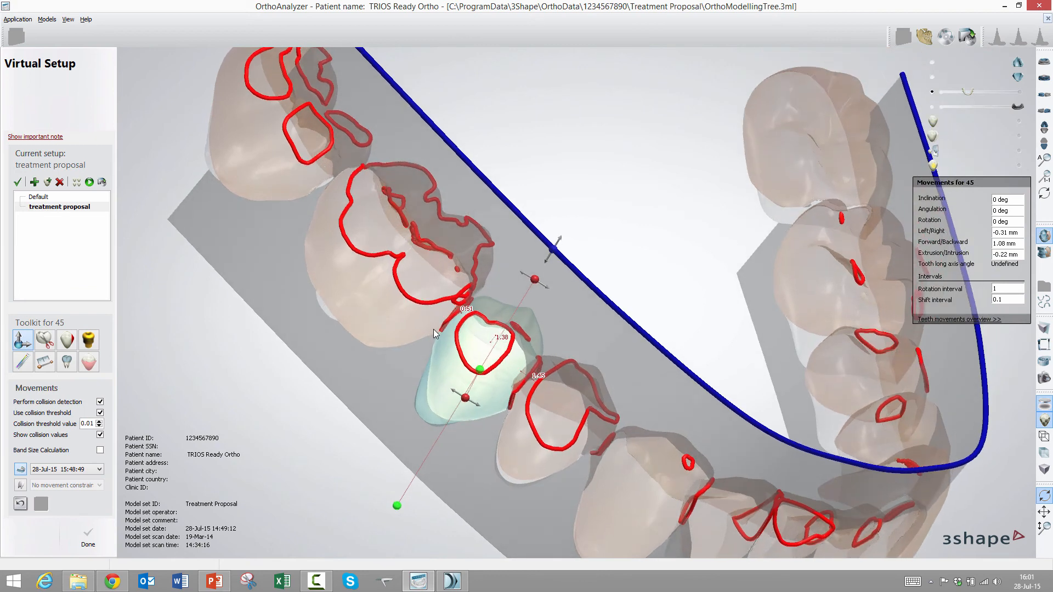
pyautogui.scroll(5, 439, 340)
pyautogui.moveTo(525, 395); pyautogui.dragTo(637, 433, button='right')
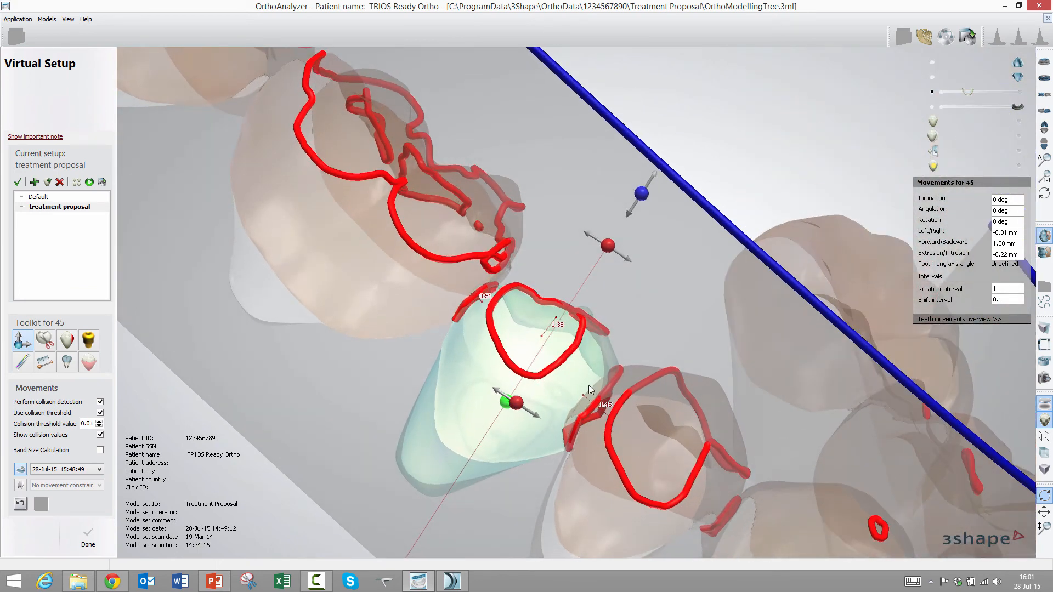
pyautogui.moveTo(594, 377); pyautogui.dragTo(536, 420, button='right')
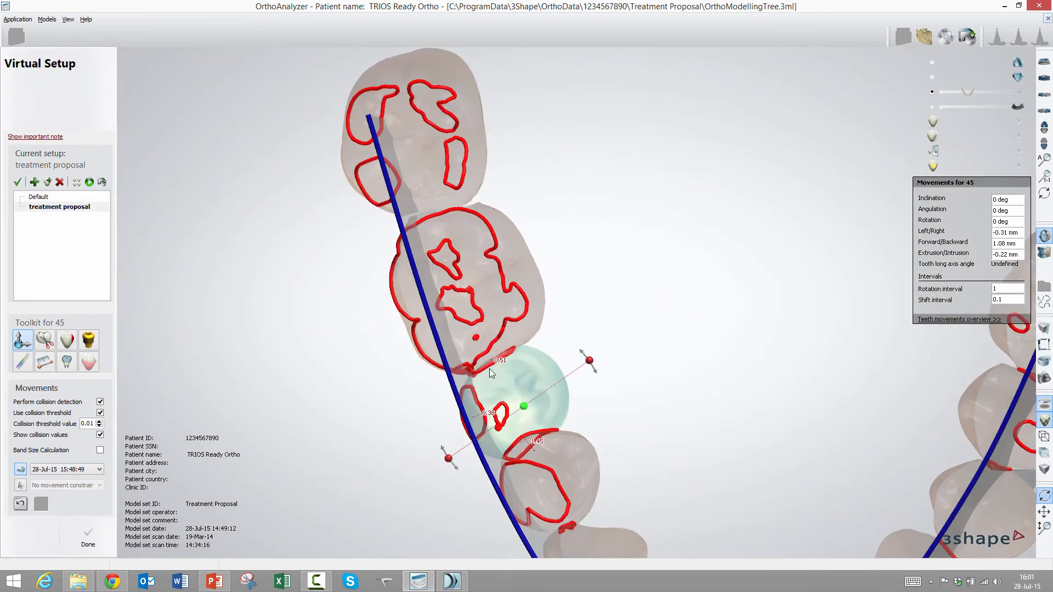
pyautogui.moveTo(425, 393); pyautogui.dragTo(388, 394, button='right')
pyautogui.scroll(-3, 388, 394)
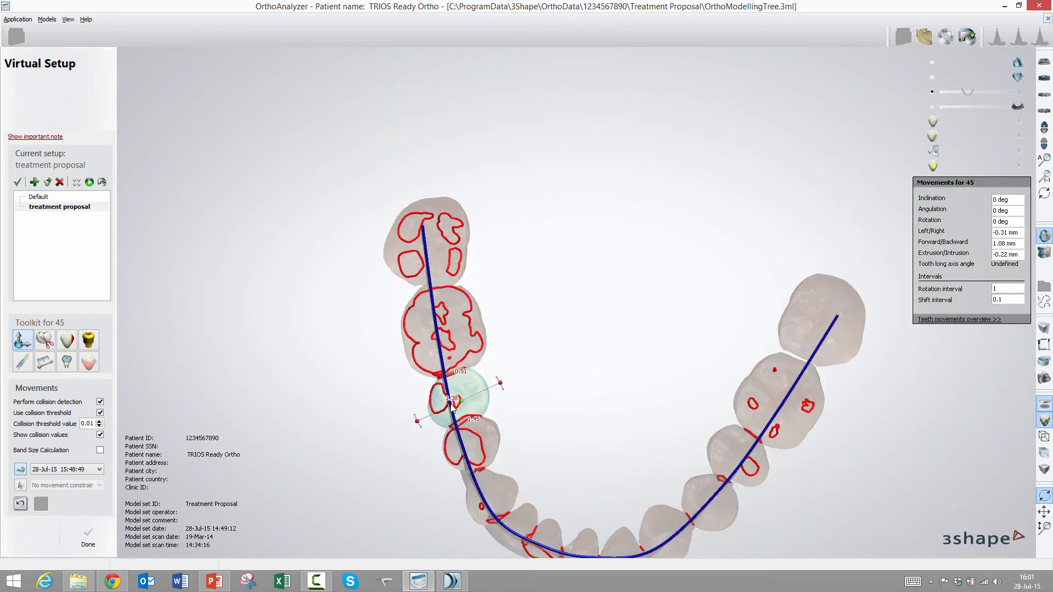
# Set the collision threshold value to 0.17 and return to the full mandibular model with gingiva and without collision detection.
pyautogui.moveTo(608, 403); pyautogui.dragTo(533, 298, button='middle')
pyautogui.moveTo(533, 298); pyautogui.dragTo(516, 326, button='right')
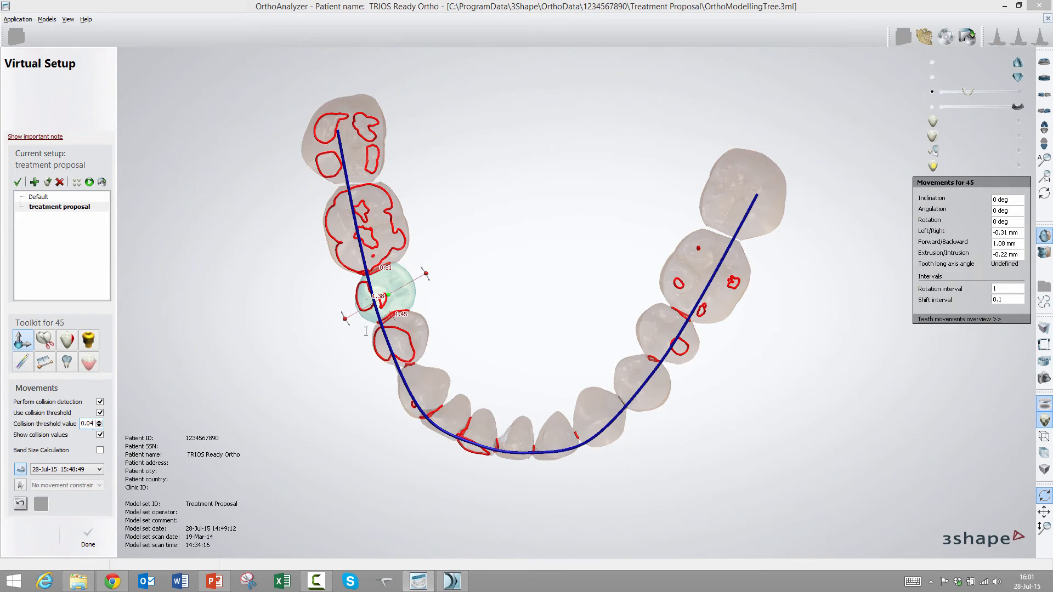
pyautogui.scroll(1, 96, 427)
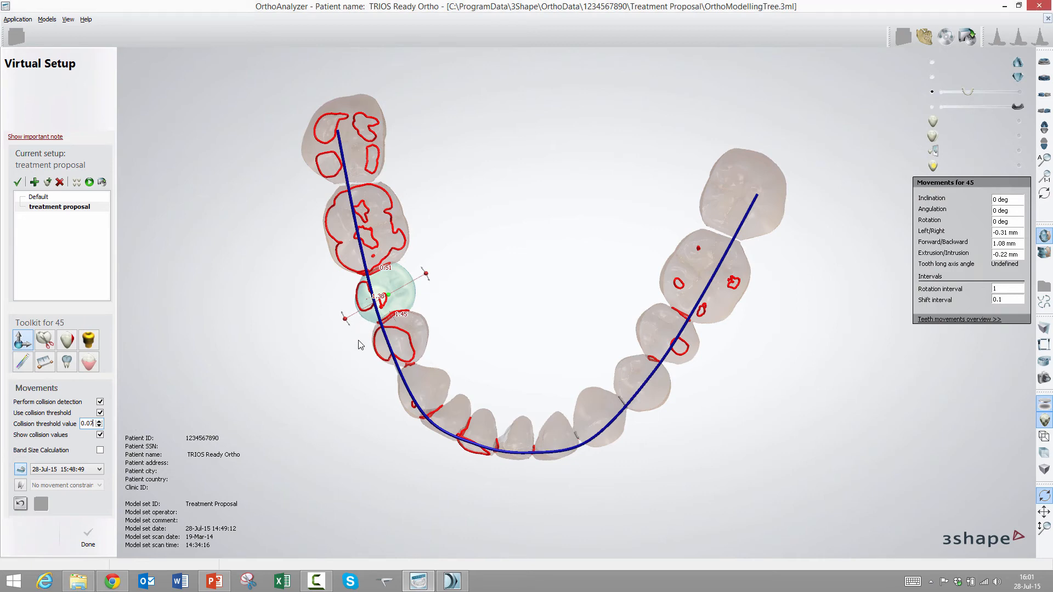
pyautogui.moveTo(357, 339); pyautogui.dragTo(384, 337)
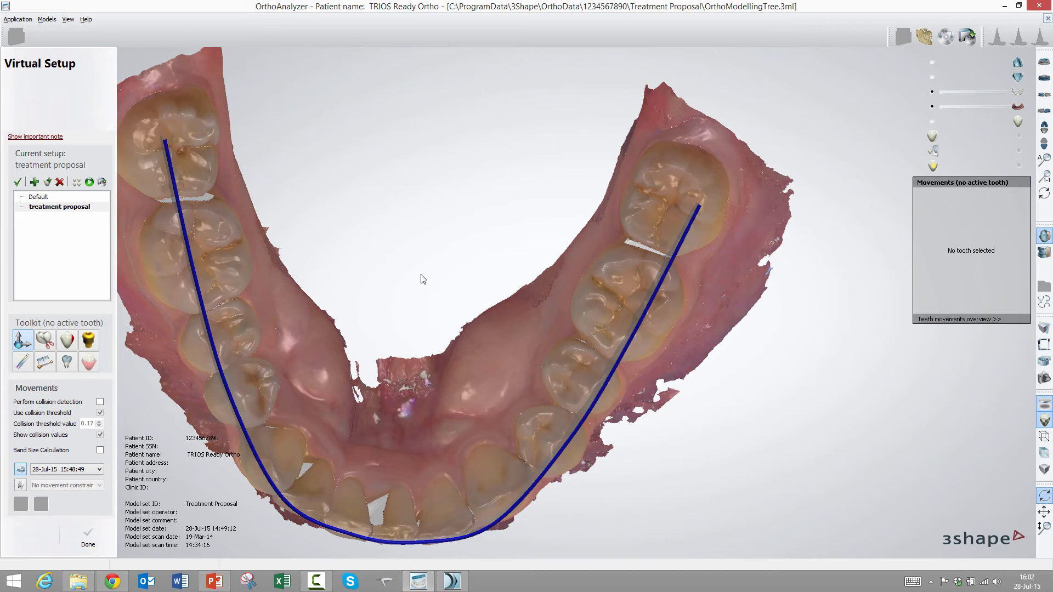
pyautogui.scroll(-3, 398, 295)
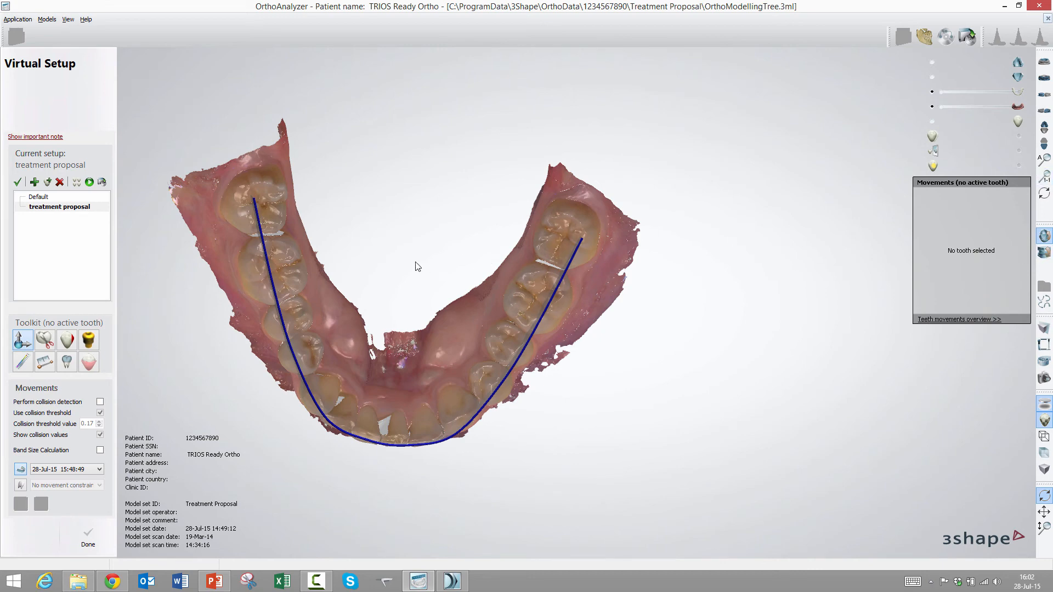
# Bring the maxillary and mandibular models together in occlusion and show them from the front.
pyautogui.scroll(-2, 419, 267)
pyautogui.scroll(-2, 445, 221)
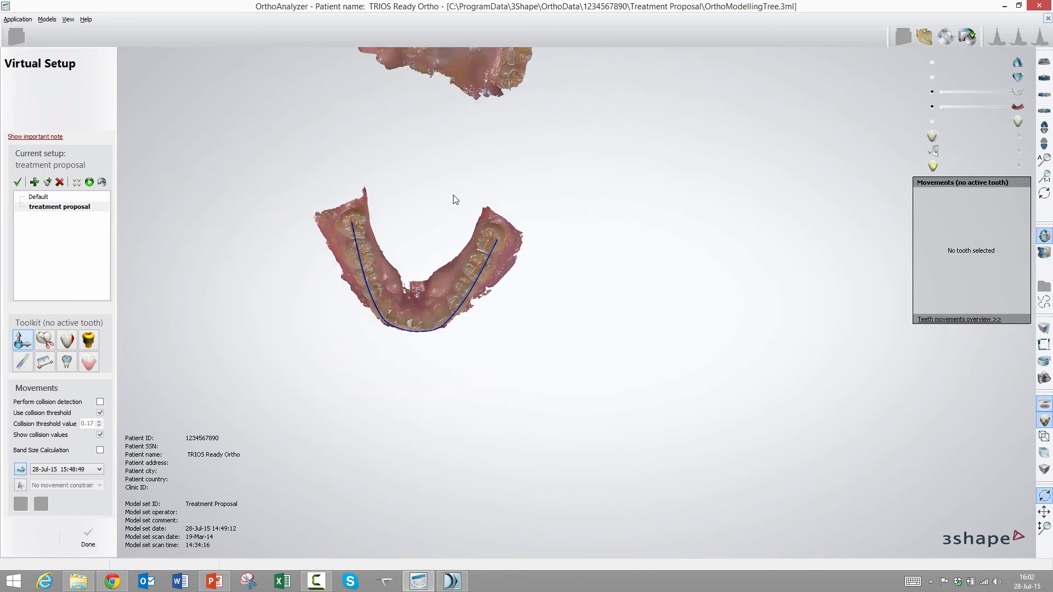
pyautogui.moveTo(453, 194)
pyautogui.mouseDown(button='right')
pyautogui.moveTo(470, 164)
pyautogui.moveTo(429, 188)
pyautogui.moveTo(462, 193)
pyautogui.moveTo(451, 183)
pyautogui.mouseUp(button='right')
pyautogui.scroll(-1, 460, 183)
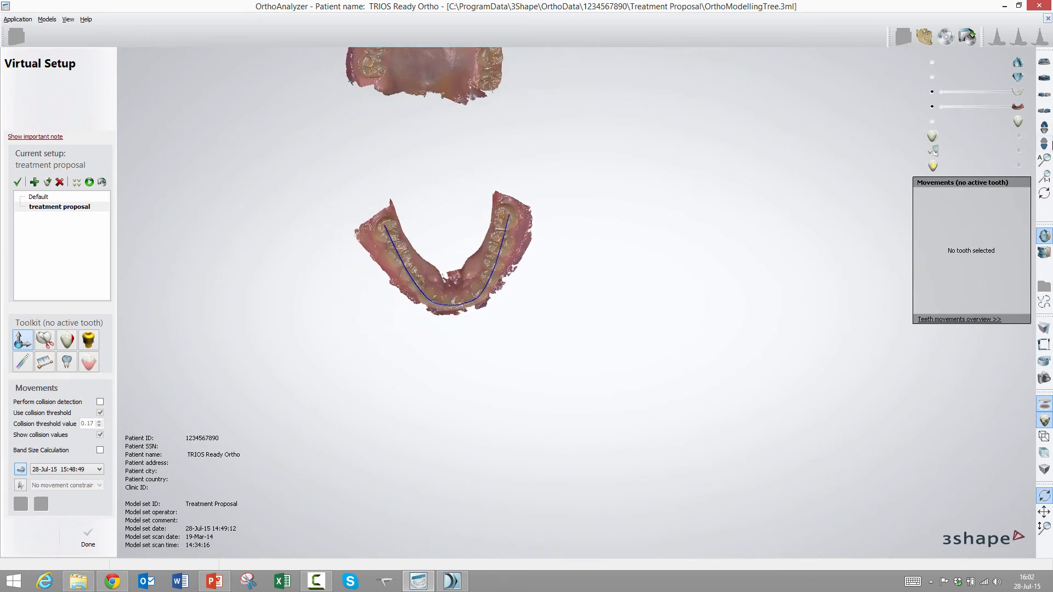
pyautogui.click(1045, 253)
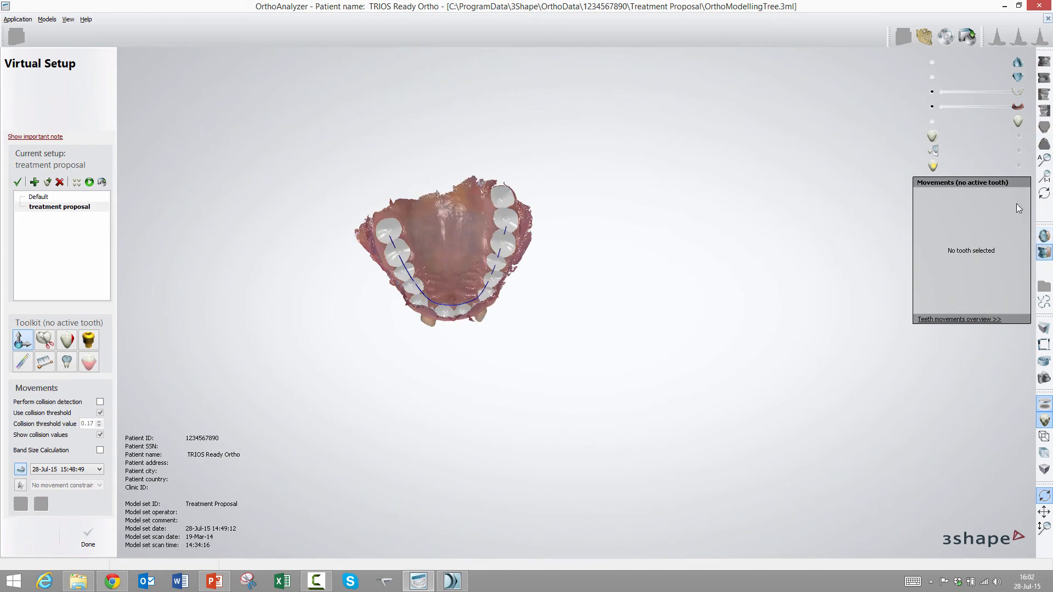
pyautogui.click(1045, 62)
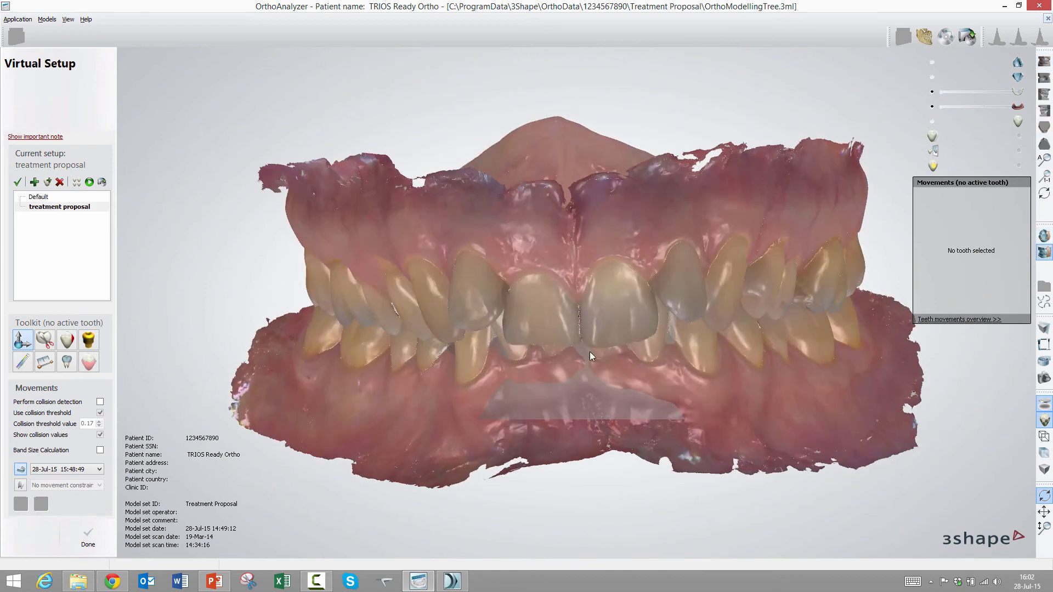
# Select tooth 23 and move it freehand by about 0.09 mm left/right, 0.06 mm forward/backward and -0.37 mm extrusion/intrusion.
pyautogui.moveTo(677, 325); pyautogui.dragTo(610, 327, button='right')
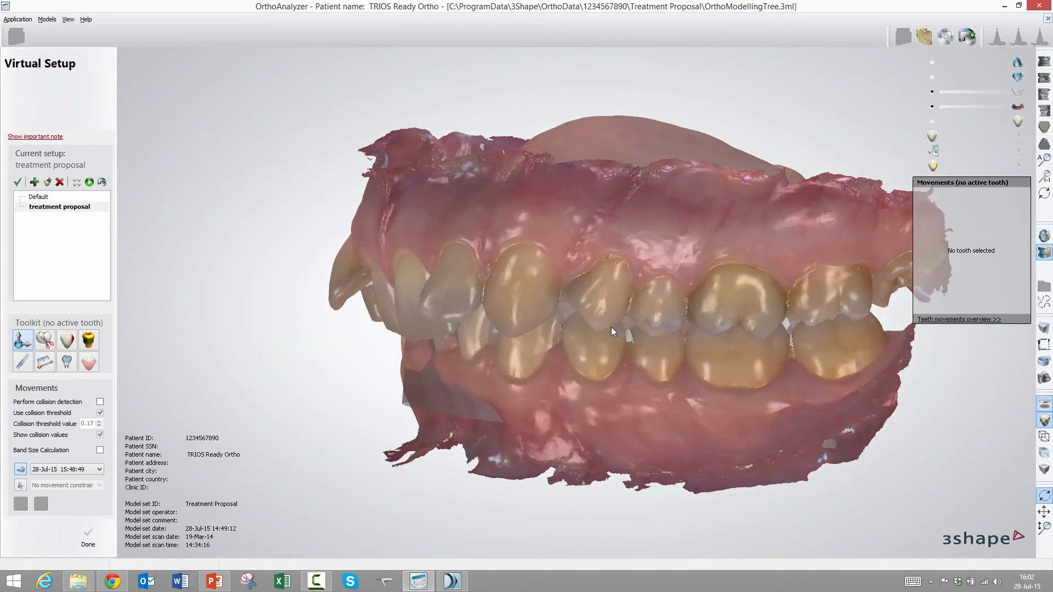
pyautogui.click(525, 280)
pyautogui.moveTo(525, 280); pyautogui.dragTo(526, 274)
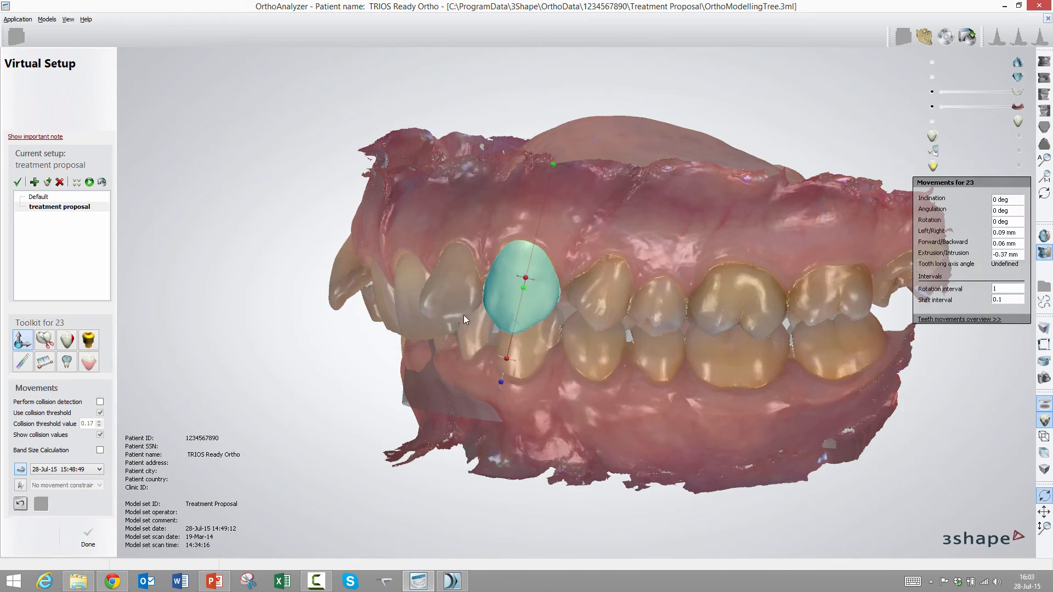
pyautogui.moveTo(464, 314); pyautogui.dragTo(523, 309, button='right')
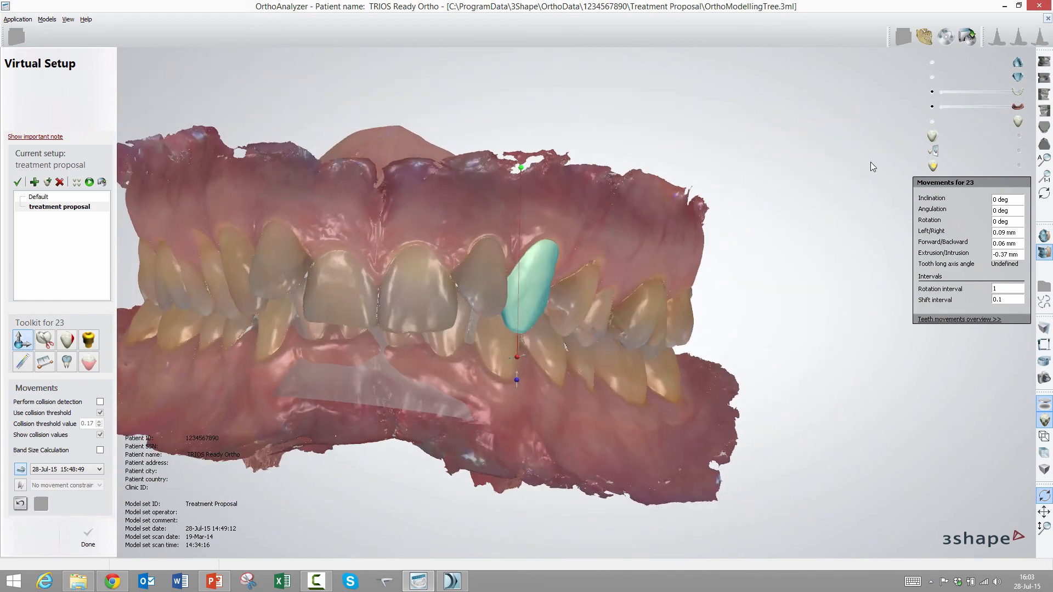
pyautogui.moveTo(698, 285); pyautogui.dragTo(649, 262, button='right')
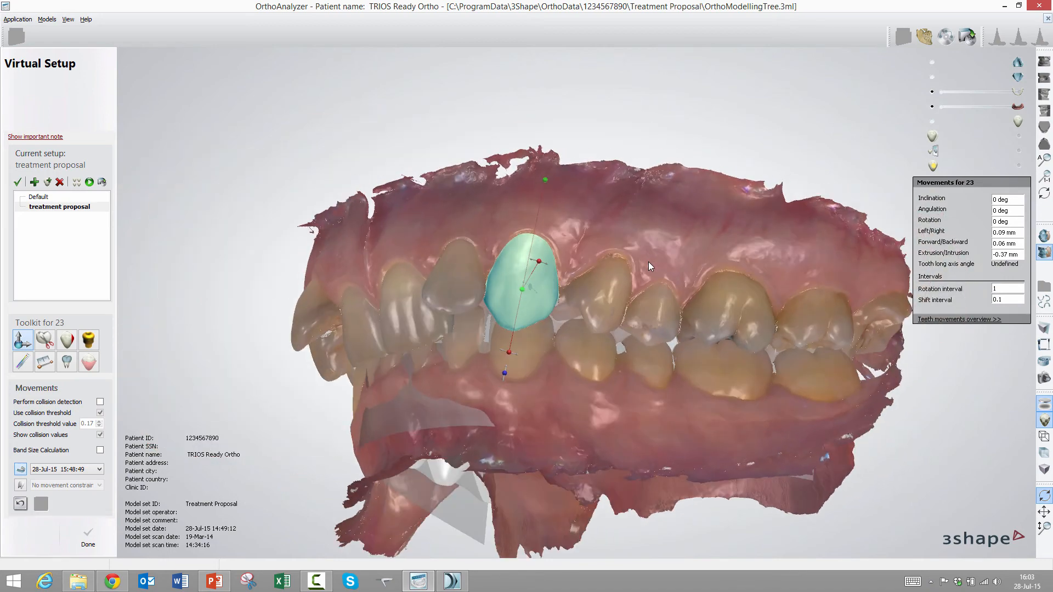
pyautogui.moveTo(569, 262); pyautogui.dragTo(654, 265, button='right')
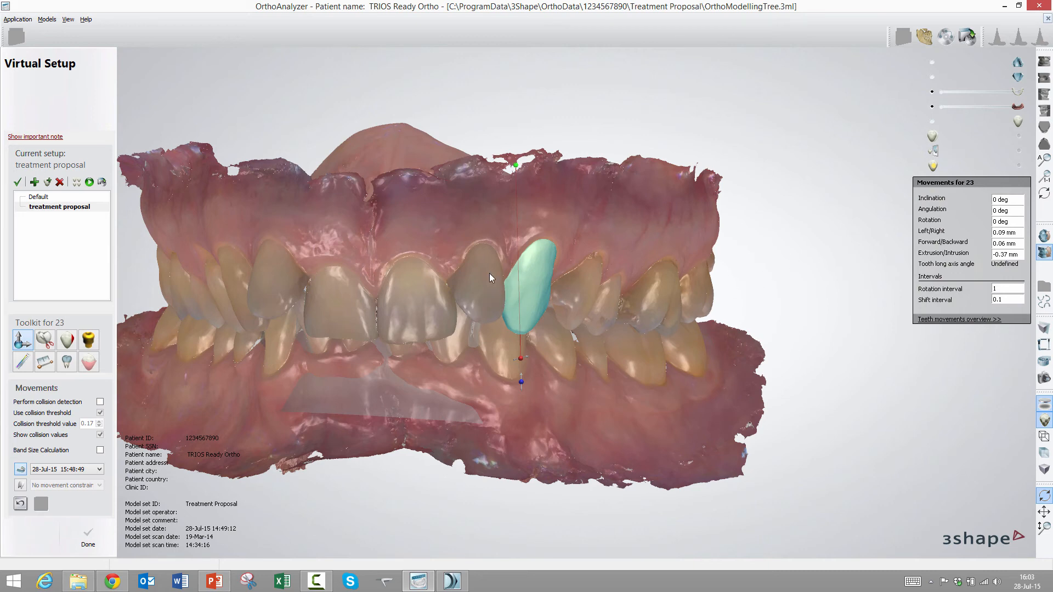
# Review all tooth movements in the teeth movements overview, close it and inspect the occluded models from the front.
pyautogui.click(948, 320)
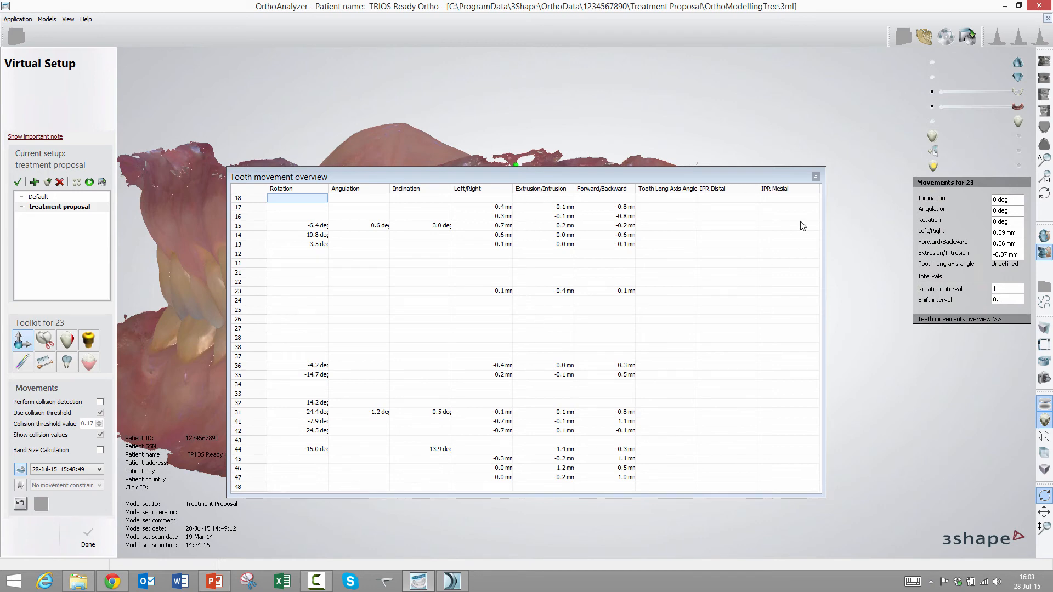
pyautogui.click(815, 177)
pyautogui.moveTo(380, 228); pyautogui.dragTo(505, 245, button='right')
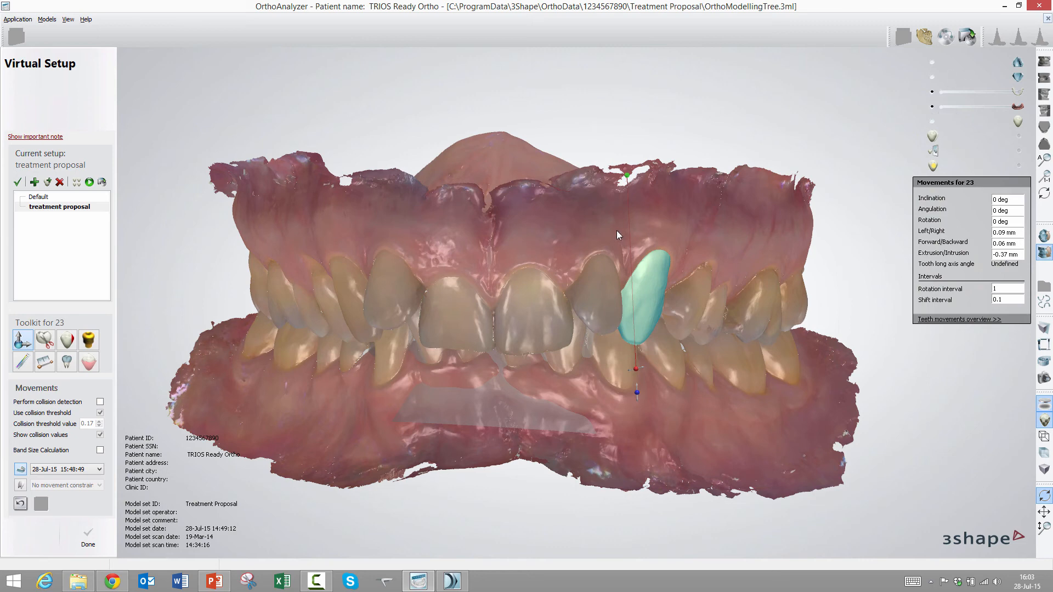
pyautogui.moveTo(617, 230); pyautogui.dragTo(614, 232, button='right')
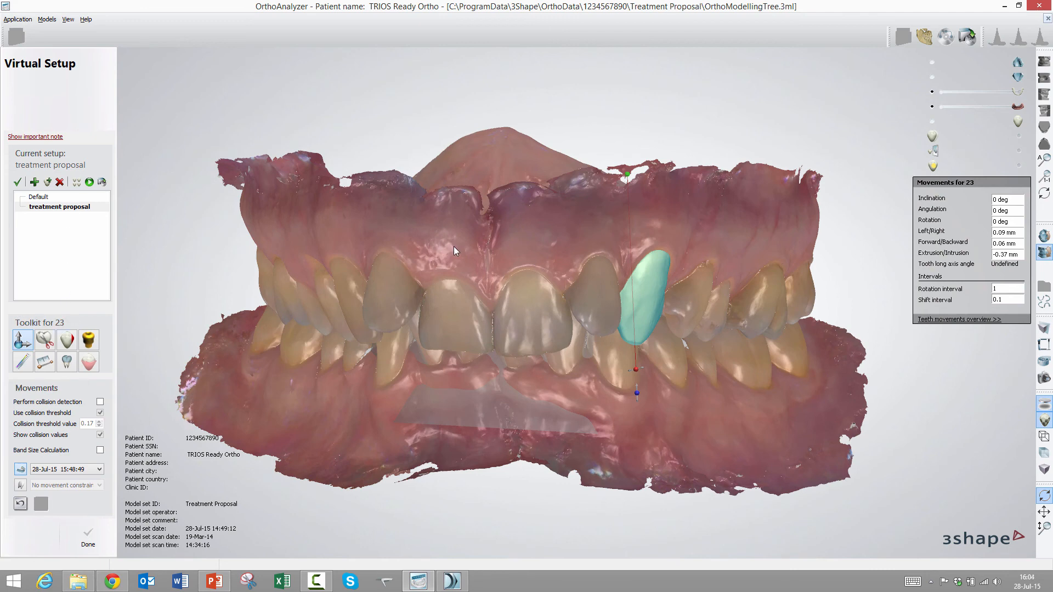
pyautogui.moveTo(456, 247); pyautogui.dragTo(463, 248, button='right')
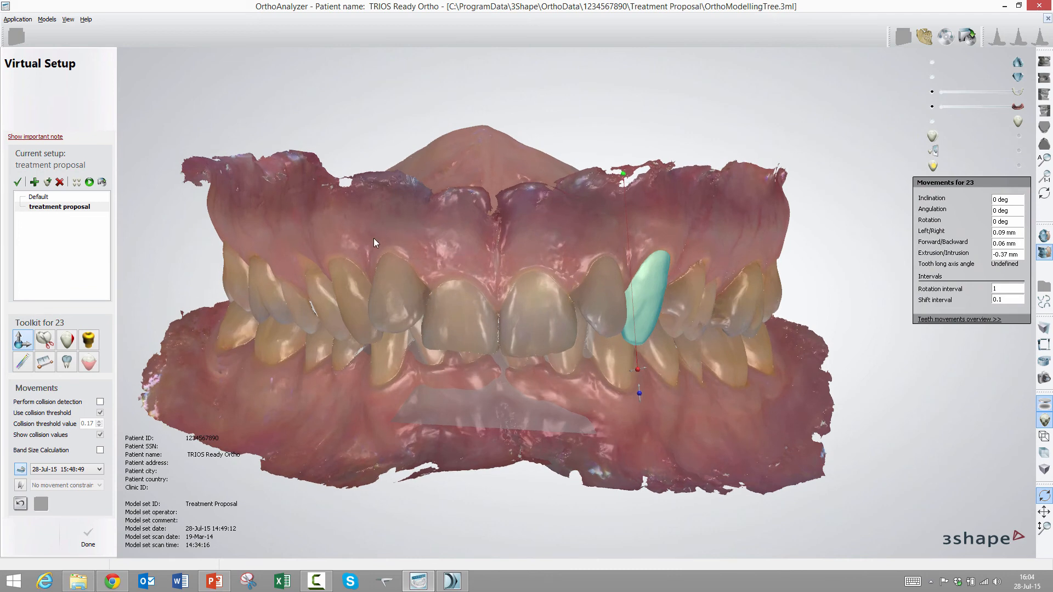
# Configure a virtual setup export with only the model set, saved to the database instead of files, and cancel it.
pyautogui.click(102, 183)
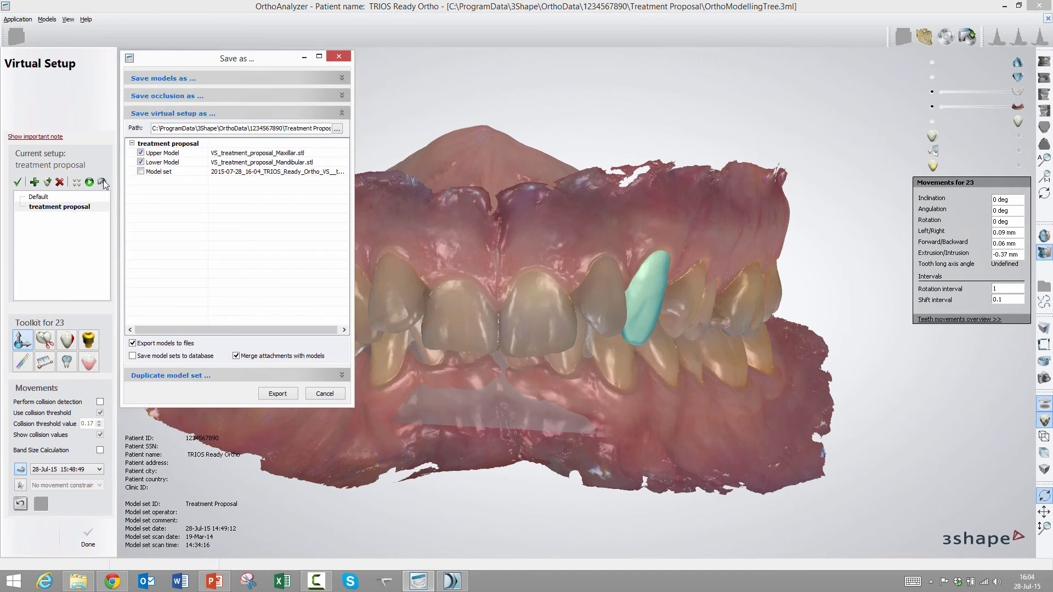
pyautogui.click(141, 172)
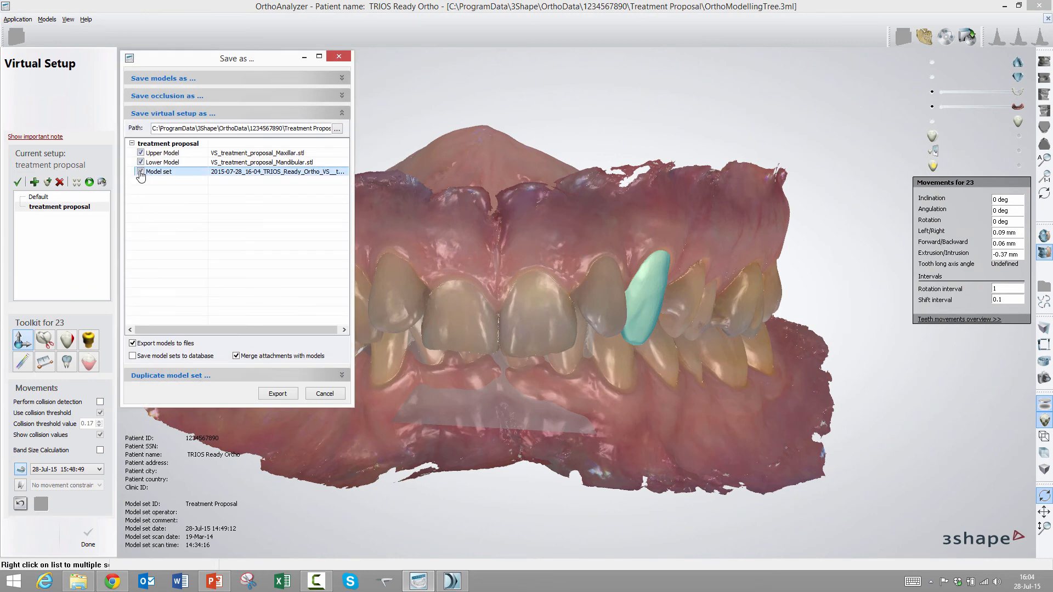
pyautogui.click(140, 162)
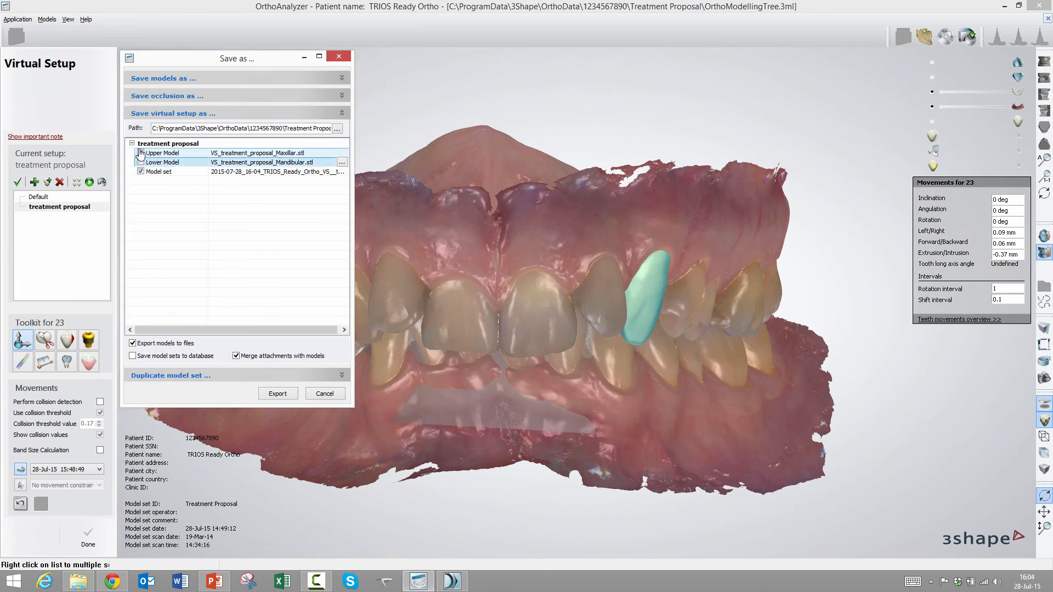
pyautogui.click(140, 153)
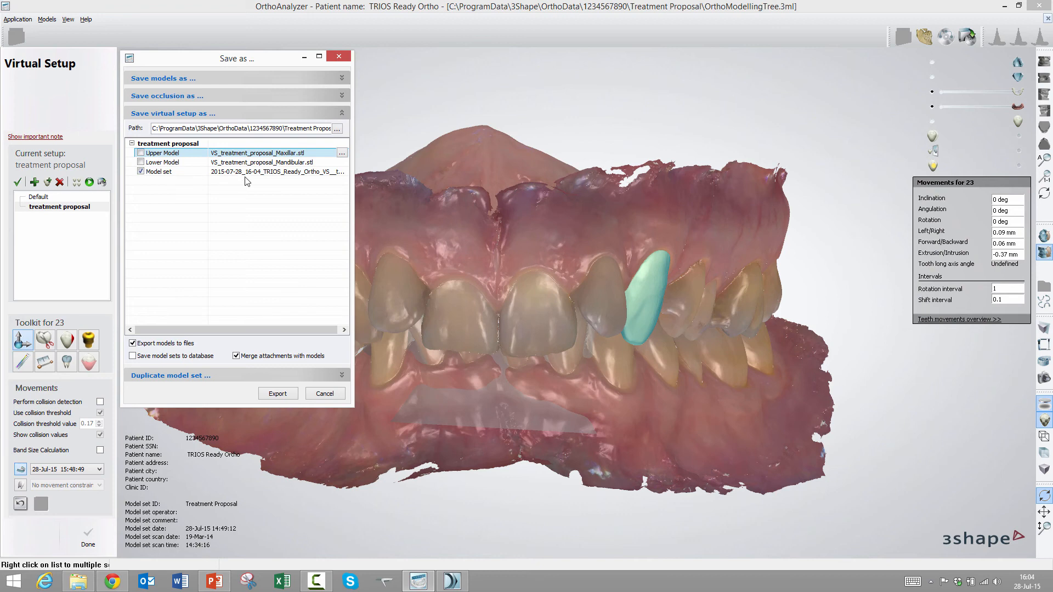
pyautogui.click(159, 357)
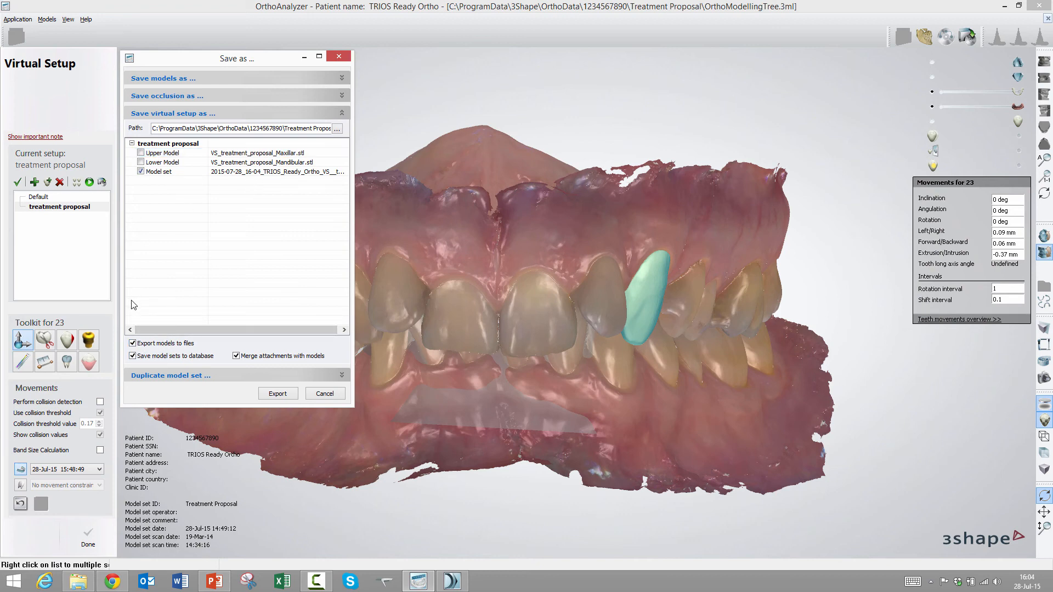
pyautogui.click(132, 343)
pyautogui.click(324, 394)
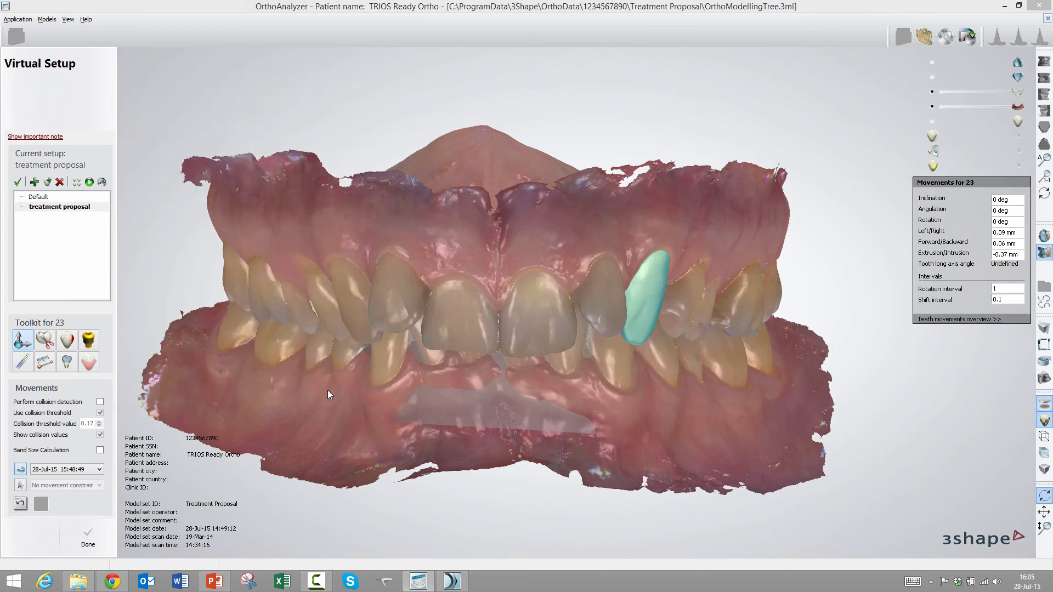
# Hide the maxilla, the gingiva and the ideal arch so only the mandibular teeth with their roots are shown.
pyautogui.moveTo(461, 265); pyautogui.dragTo(366, 262, button='right')
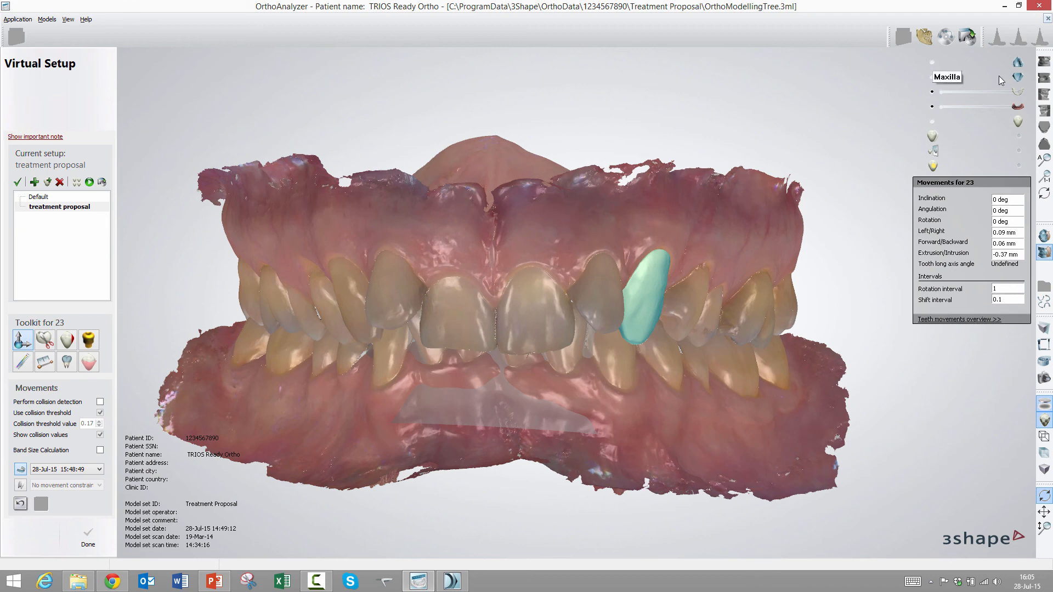
pyautogui.click(932, 63)
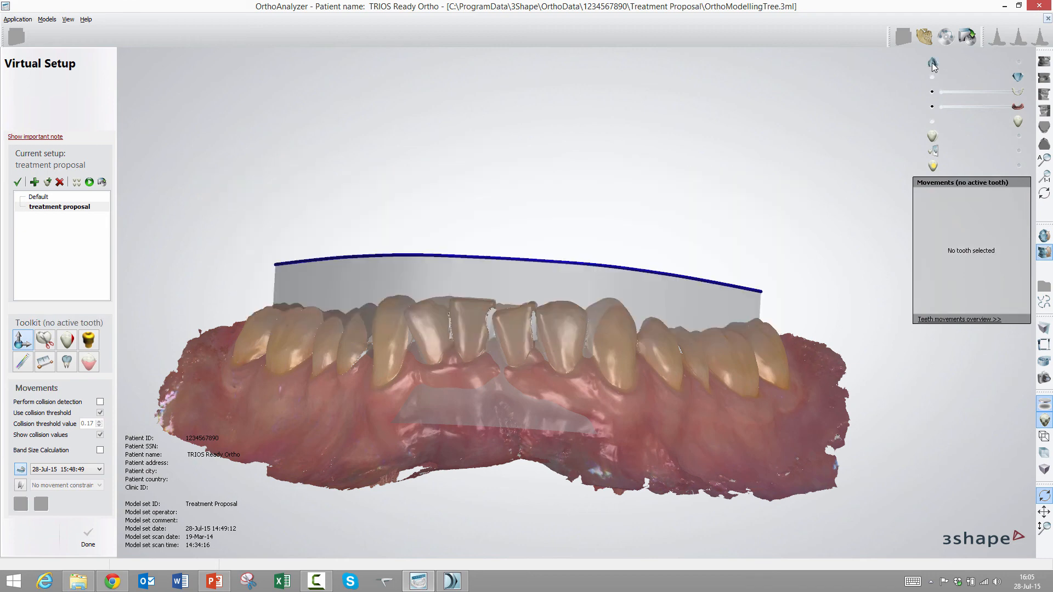
pyautogui.moveTo(558, 262); pyautogui.dragTo(564, 298, button='right')
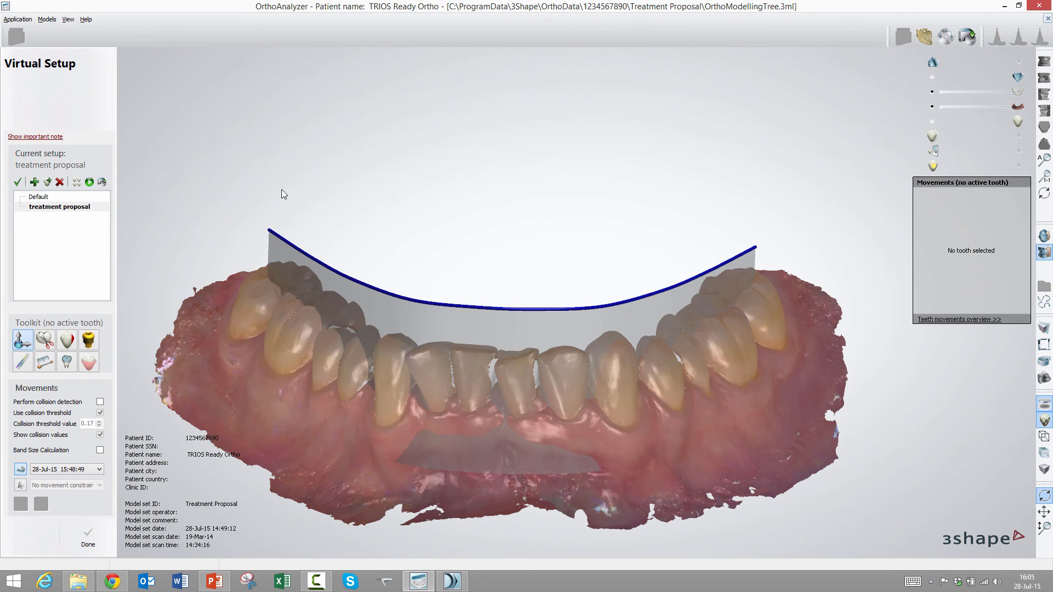
pyautogui.click(932, 107)
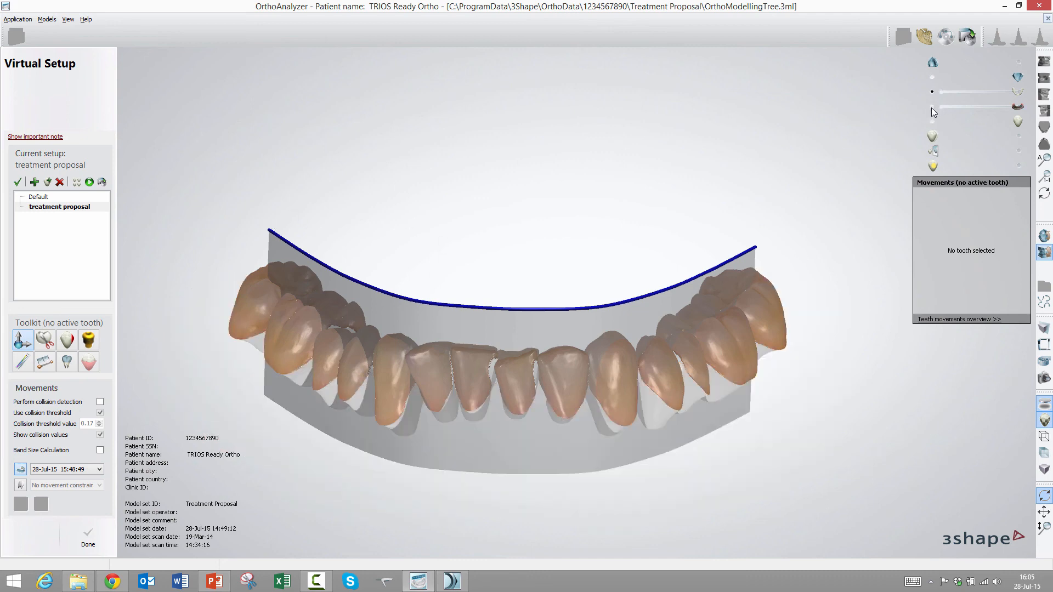
pyautogui.click(23, 469)
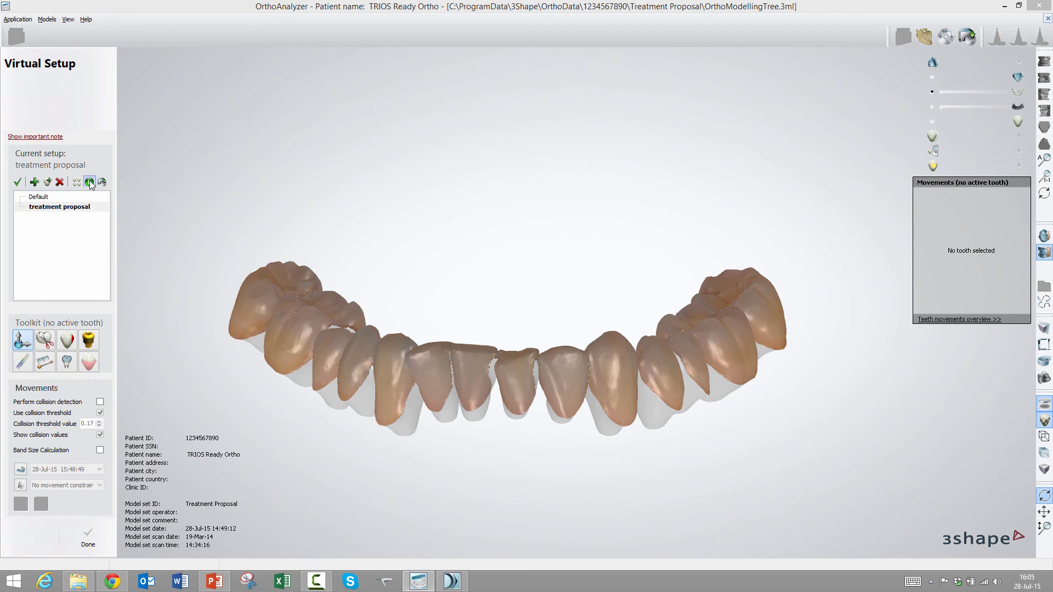
# Animate the treatment proposal, activate the Default setup for comparison and reactivate the treatment proposal setup.
pyautogui.click(90, 183)
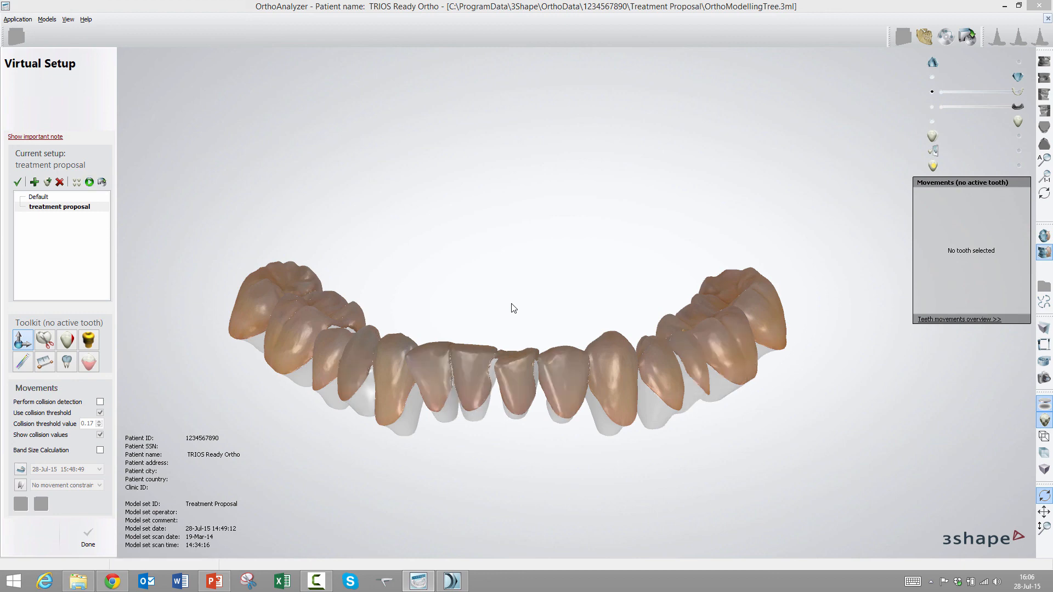
pyautogui.click(39, 201)
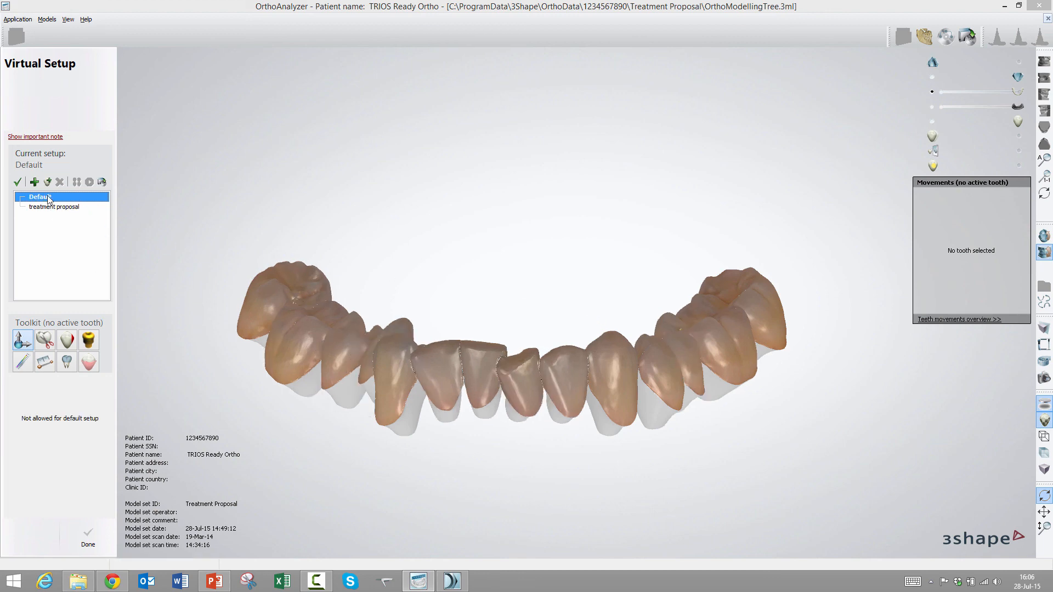
pyautogui.click(58, 208)
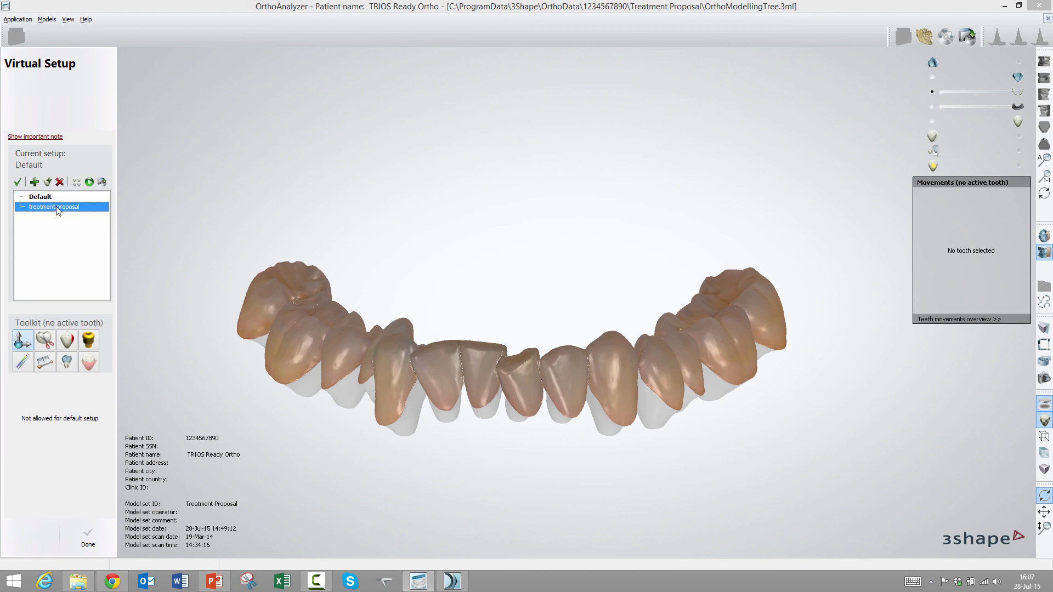
pyautogui.doubleClick(57, 207)
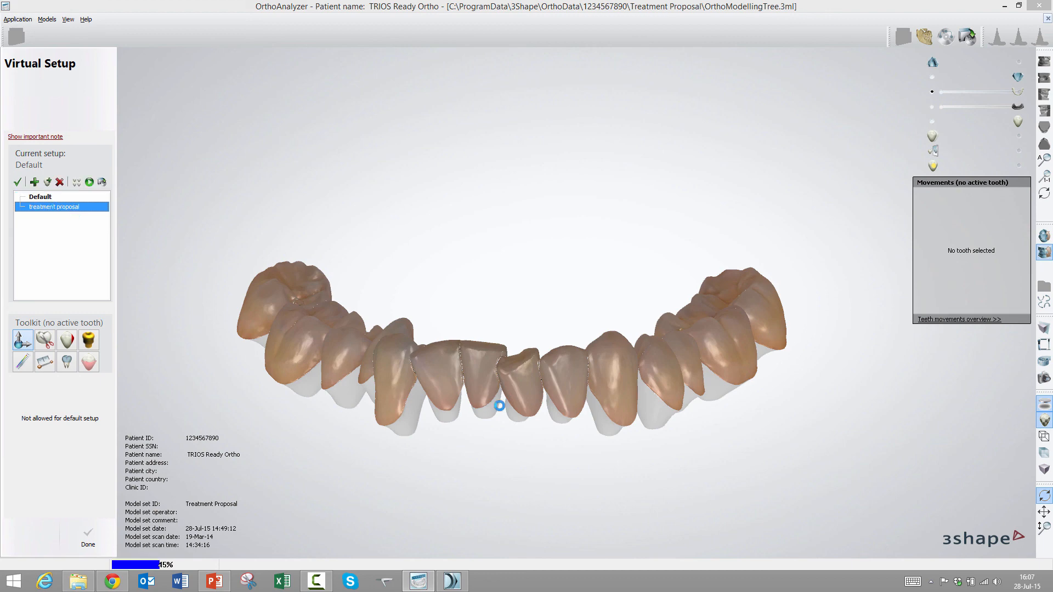